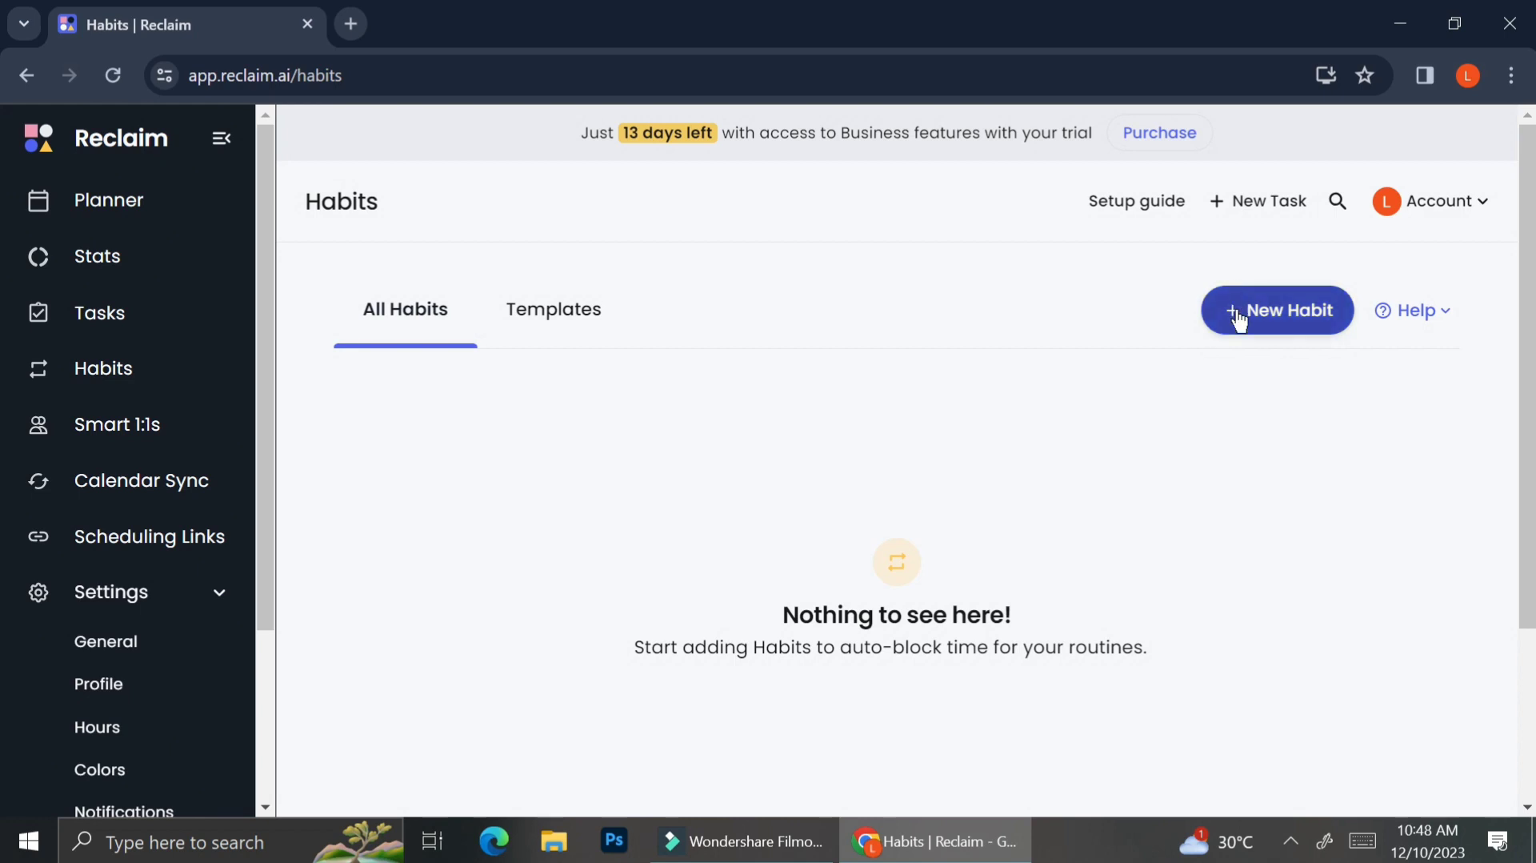
# Step: Browse the available habit templates
pyautogui.click(615, 344)
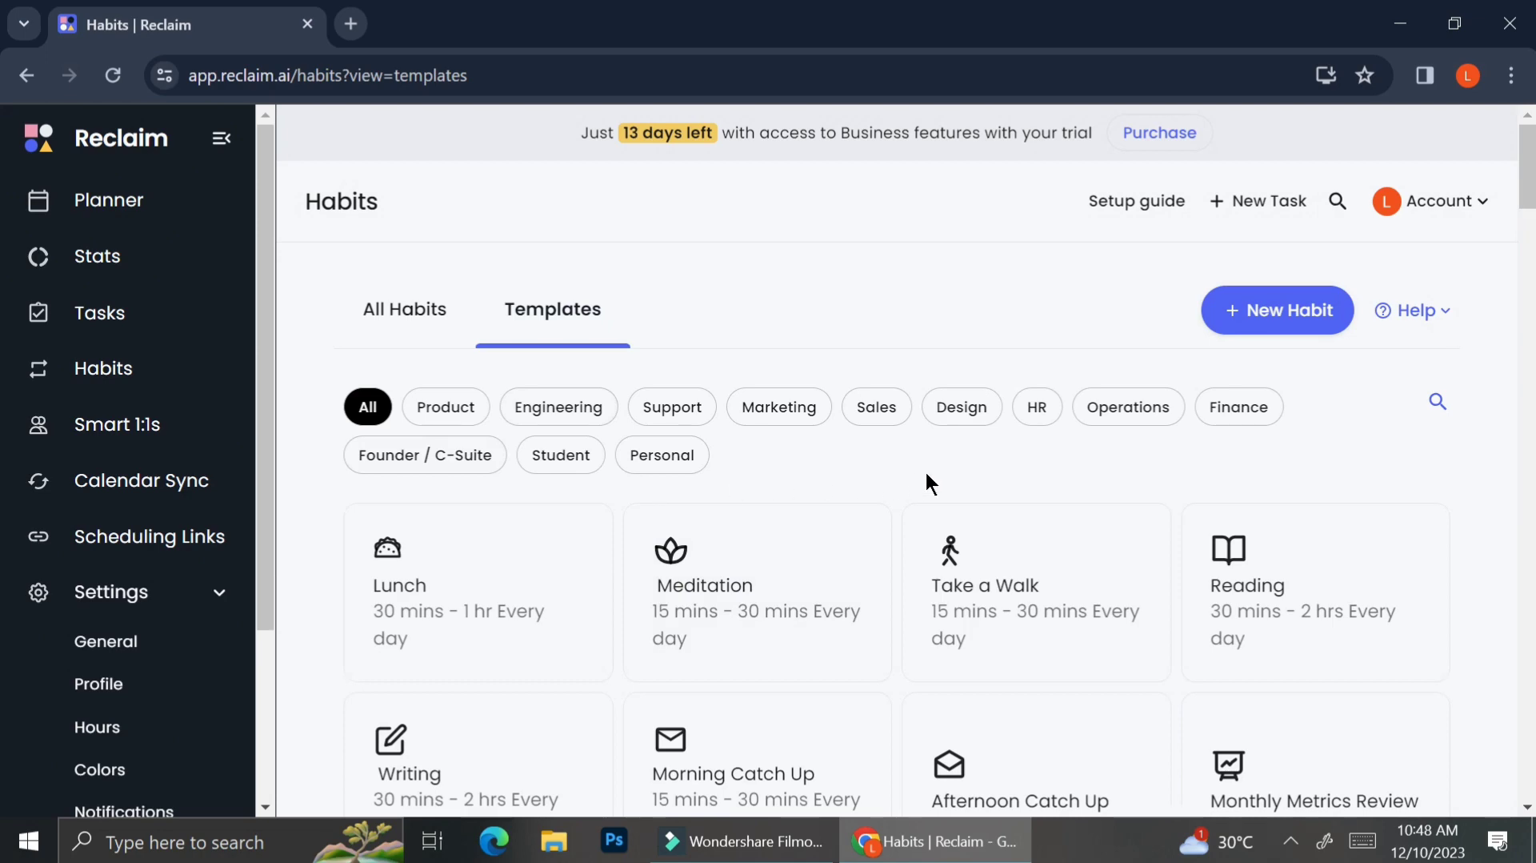
pyautogui.scroll(-4, 926, 477)
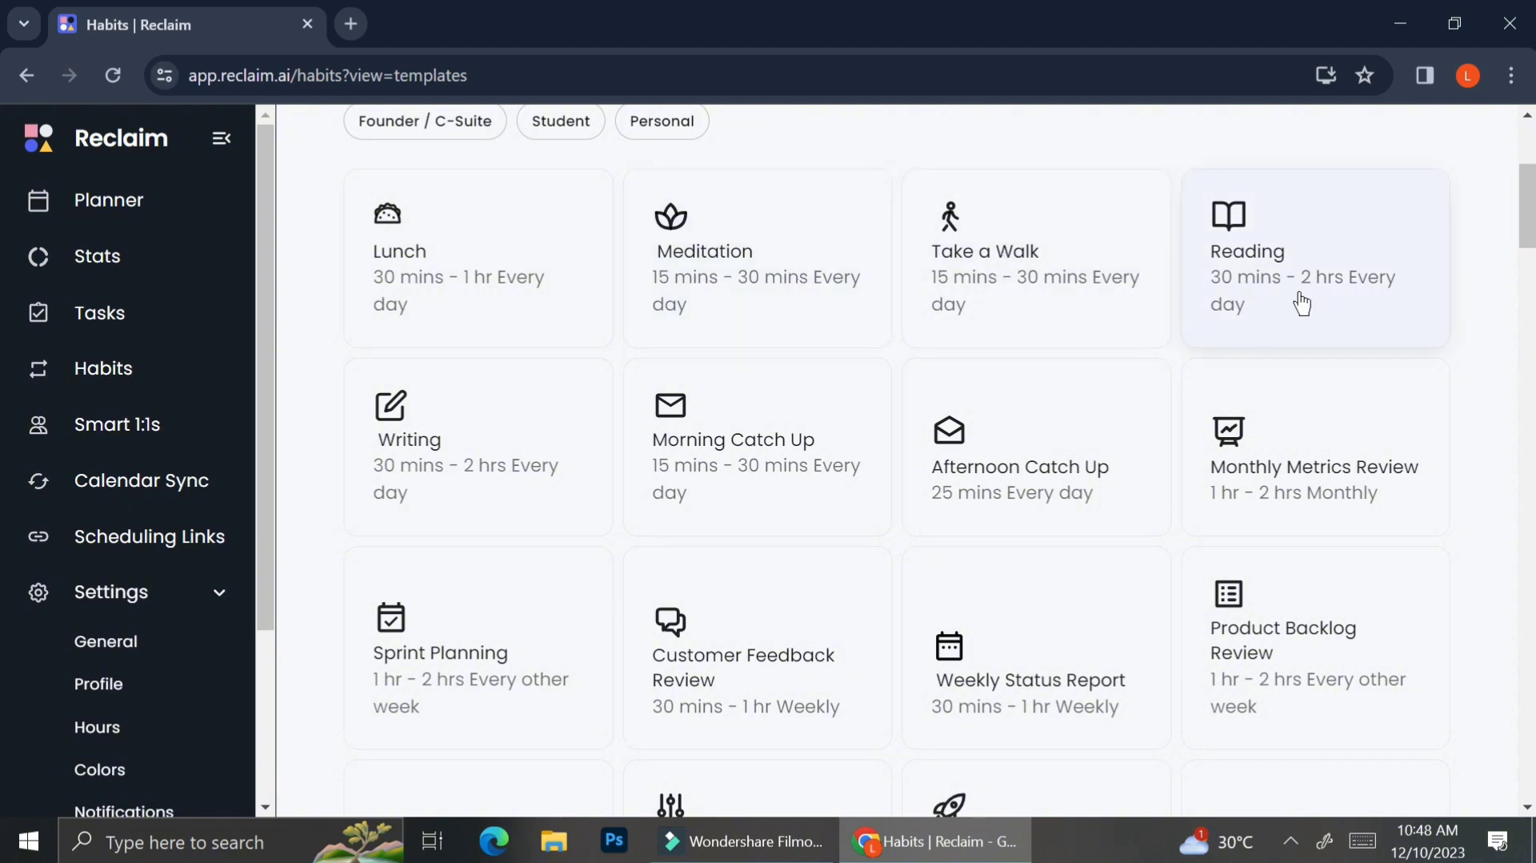
pyautogui.scroll(-3, 720, 437)
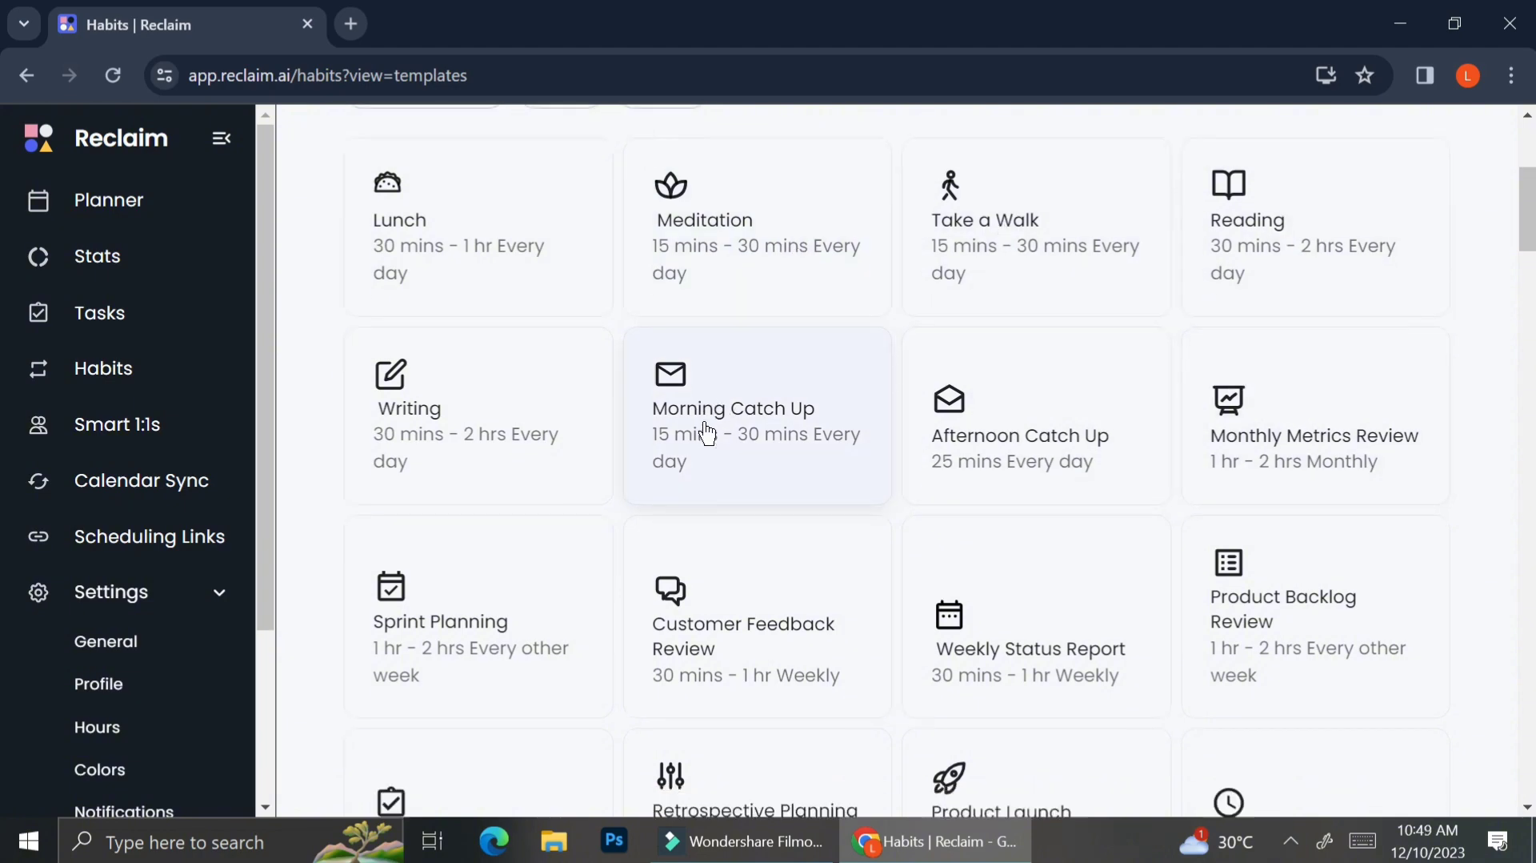
pyautogui.scroll(-3, 708, 432)
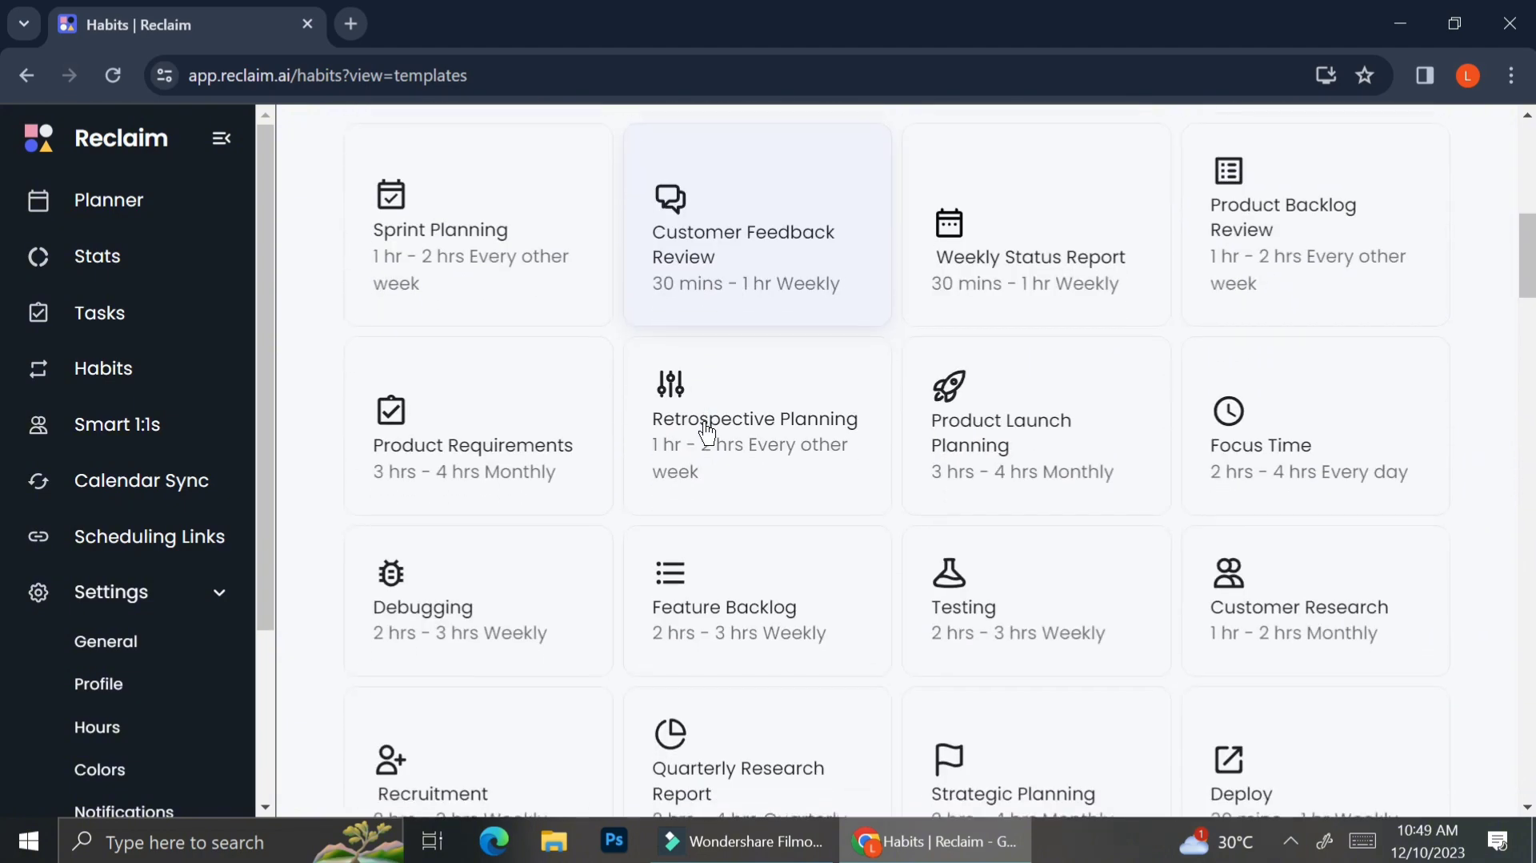
pyautogui.scroll(-1, 707, 432)
pyautogui.scroll(-2, 707, 433)
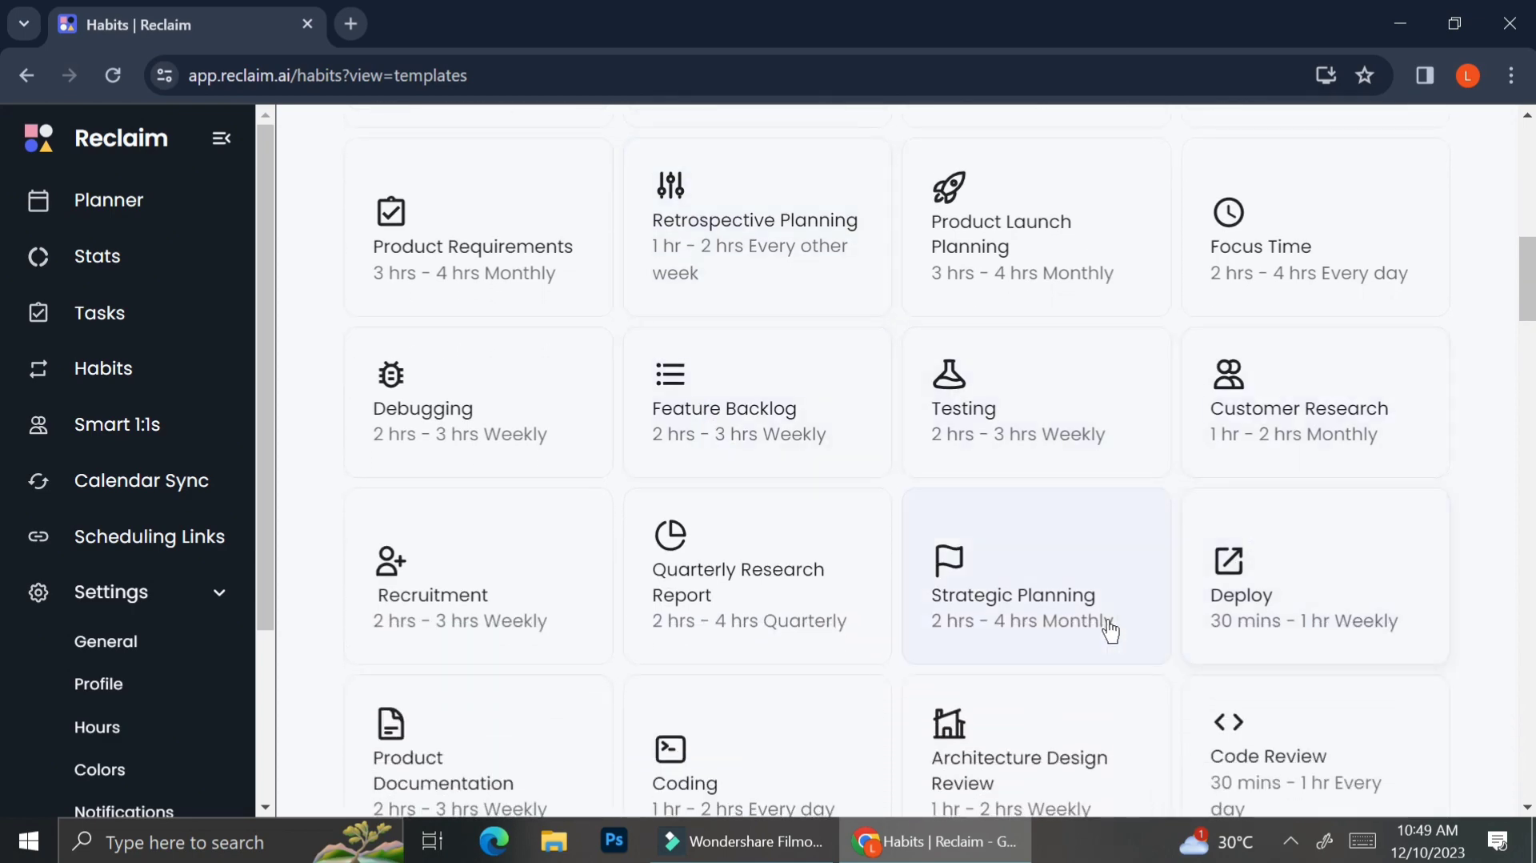
pyautogui.scroll(-5, 963, 660)
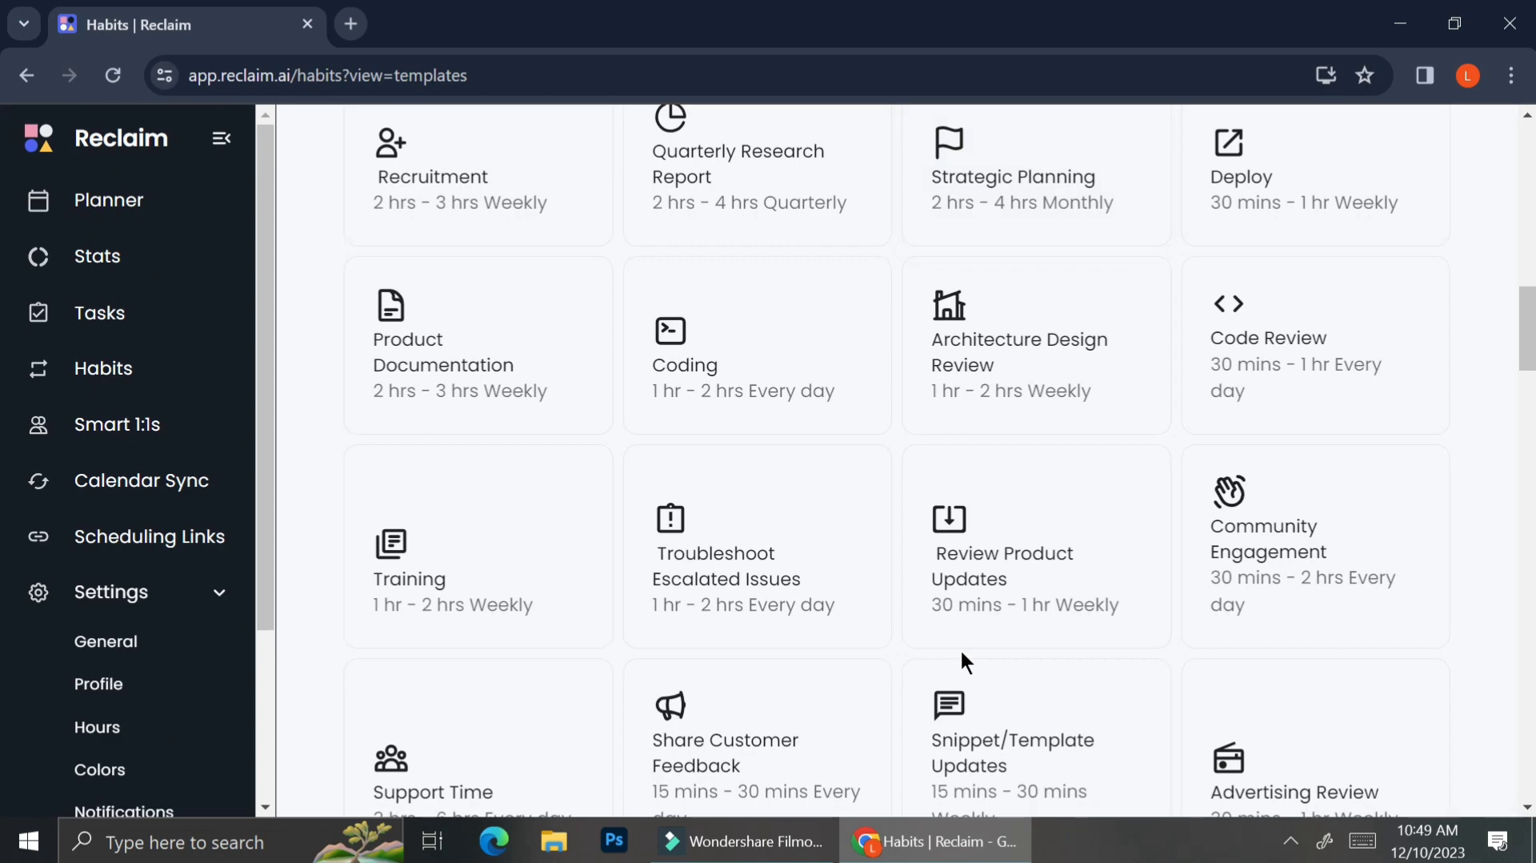
pyautogui.scroll(-5, 960, 648)
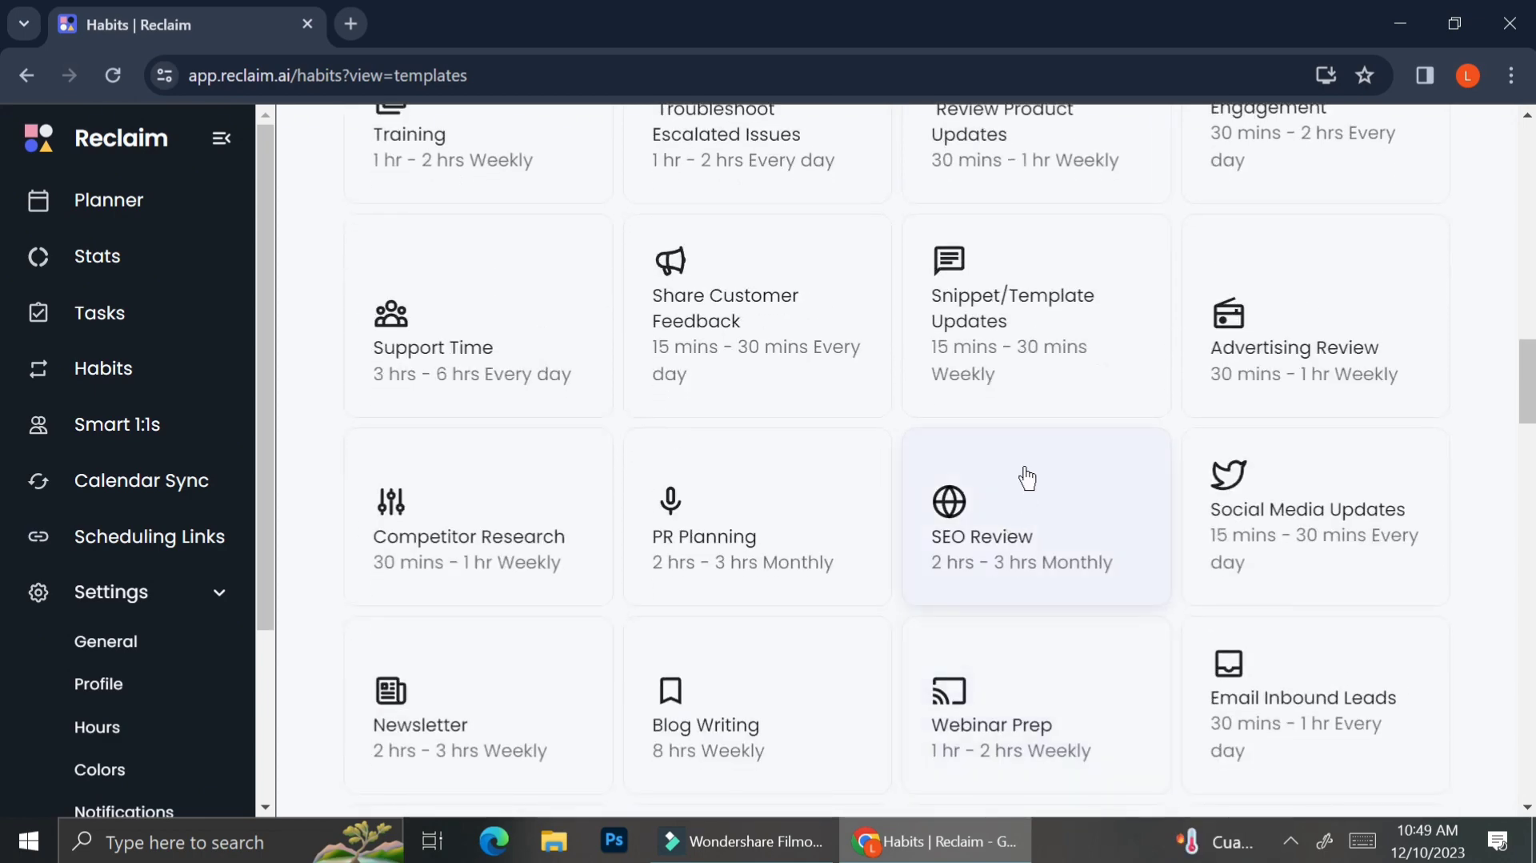
pyautogui.scroll(20, 1027, 477)
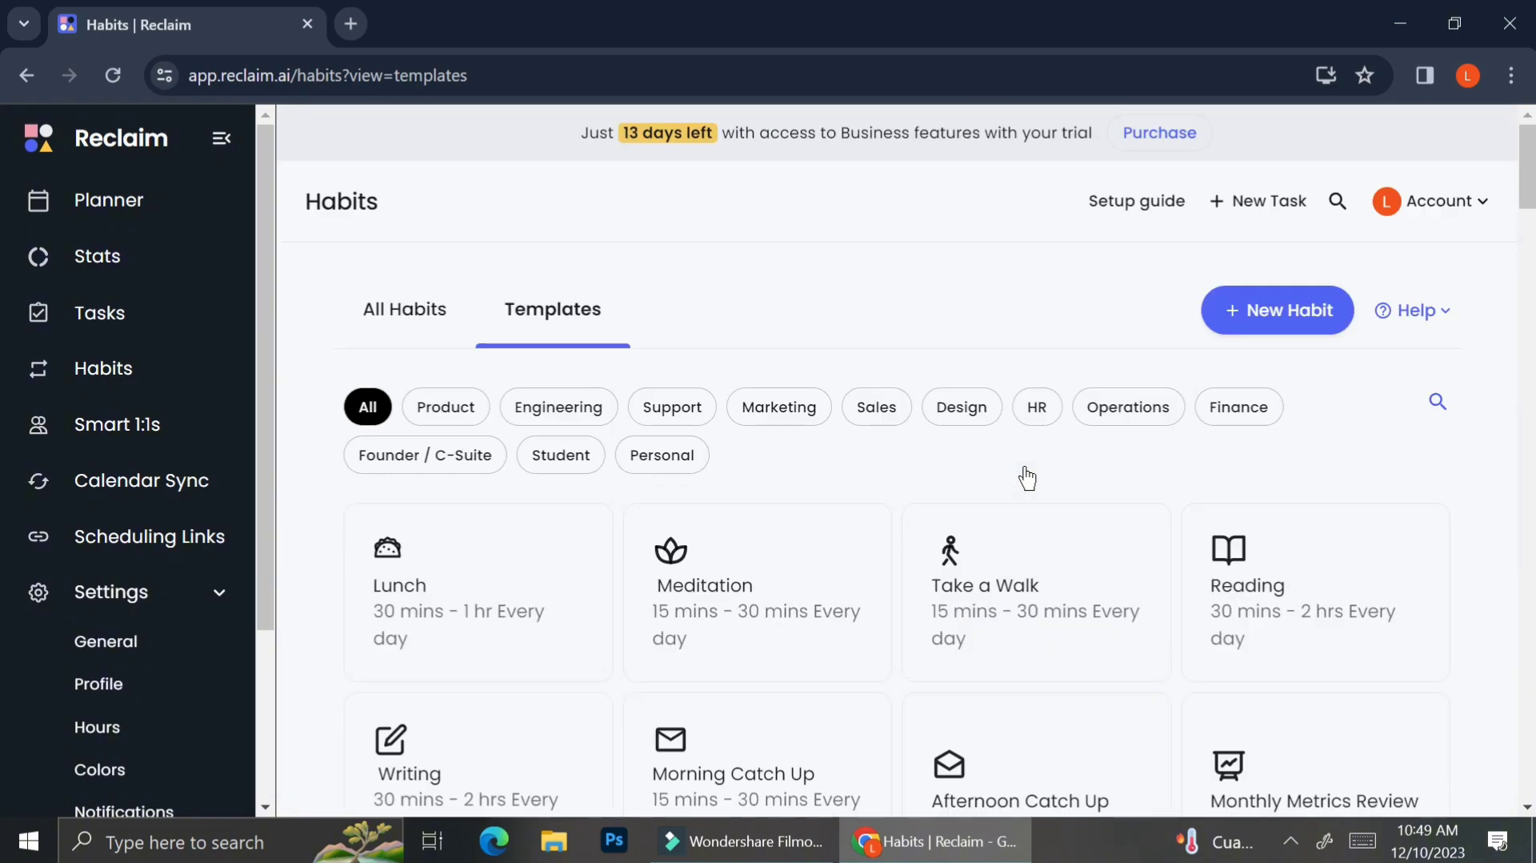
# Step: Start a new habit and title it Work
pyautogui.click(413, 320)
pyautogui.click(1307, 318)
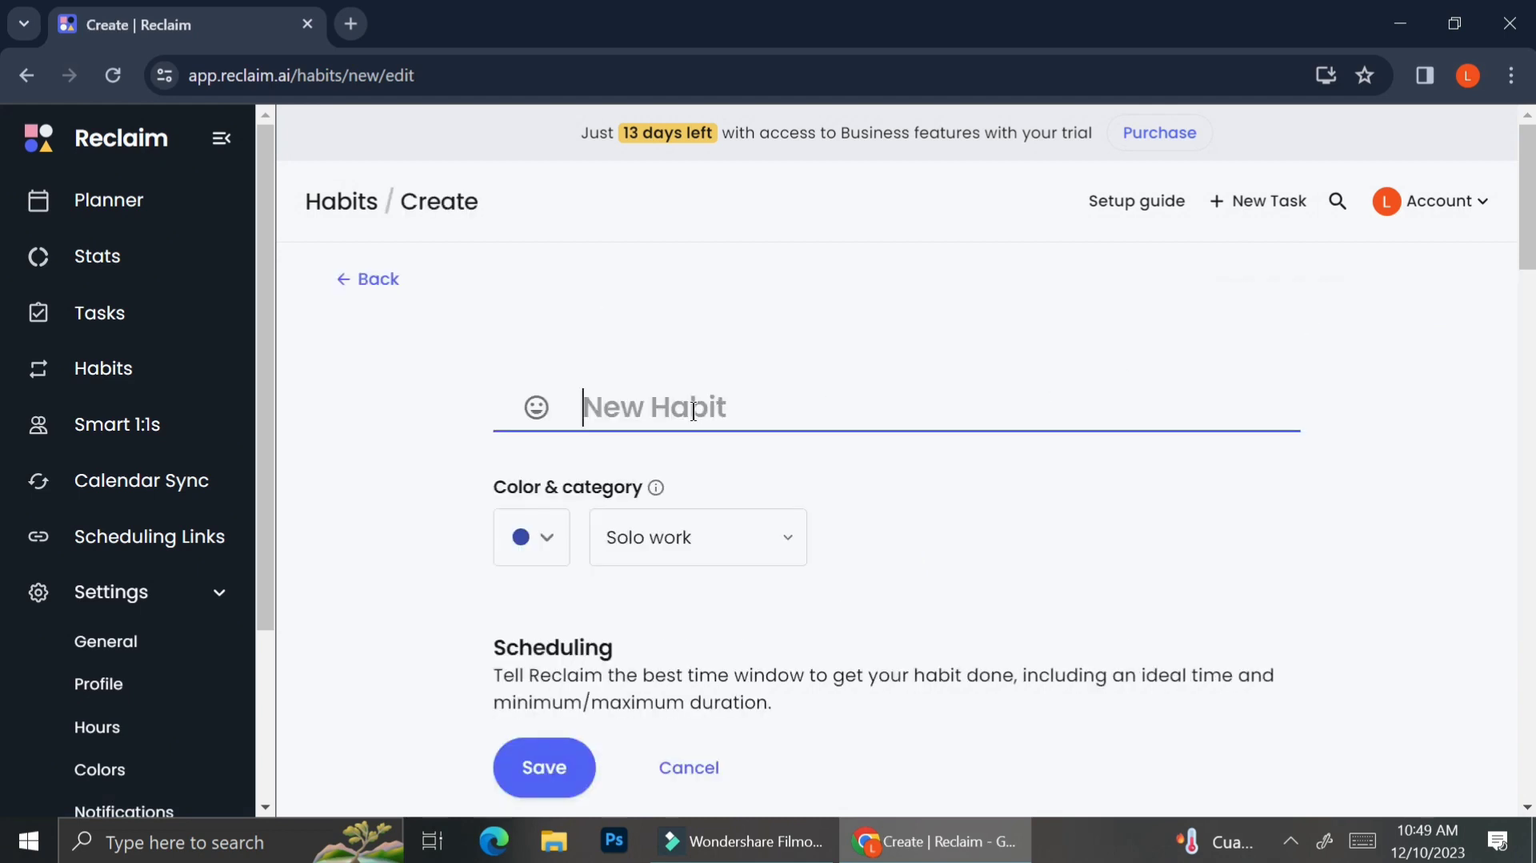
pyautogui.click(693, 543)
pyautogui.click(690, 417)
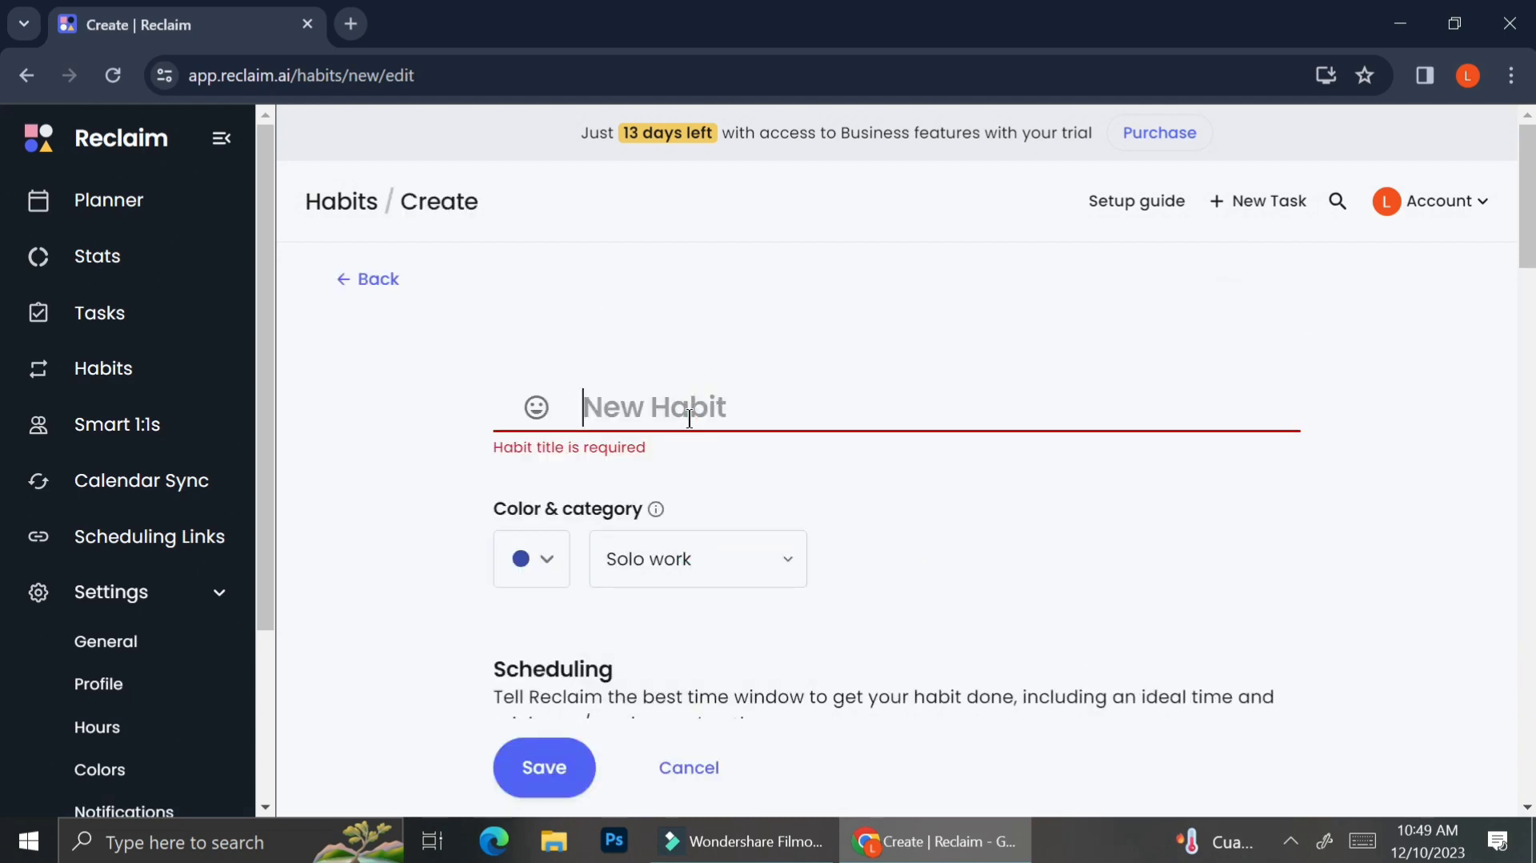
pyautogui.write('Eowk')
pyautogui.press('BackSpace')
pyautogui.press('BackSpace')
pyautogui.press('BackSpace')
pyautogui.press('BackSpace')
pyautogui.write('R')
pyautogui.press('BackSpace')
pyautogui.write('Wok')
pyautogui.press('BackSpace')
pyautogui.press('BackSpace')
pyautogui.write('ork')
# Step: Keep the Solo work category and set the habit's color to purple
pyautogui.scroll(-2, 744, 570)
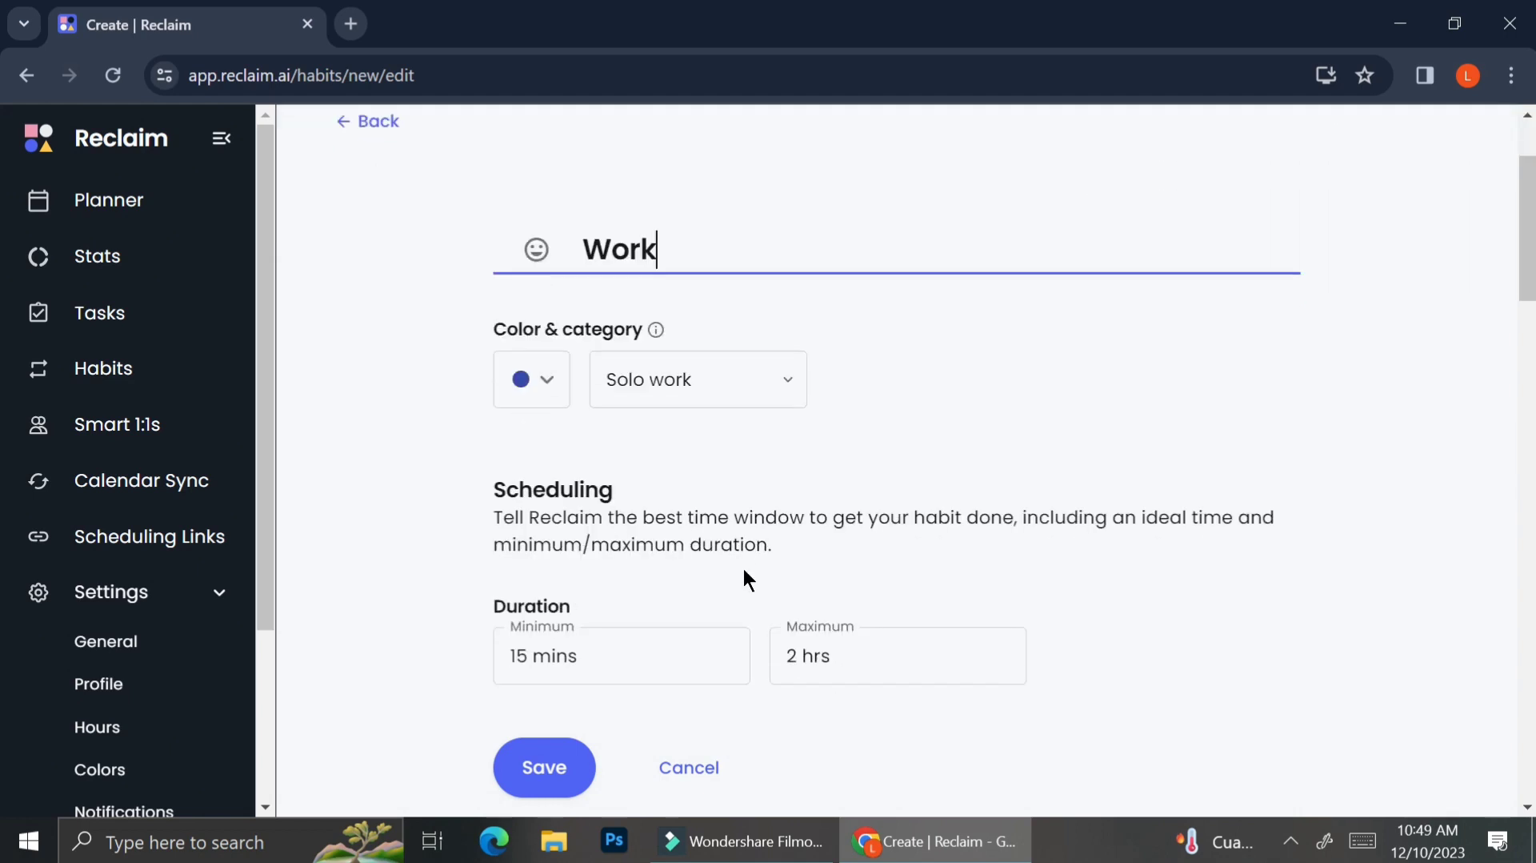
pyautogui.scroll(-2, 744, 571)
pyautogui.click(755, 277)
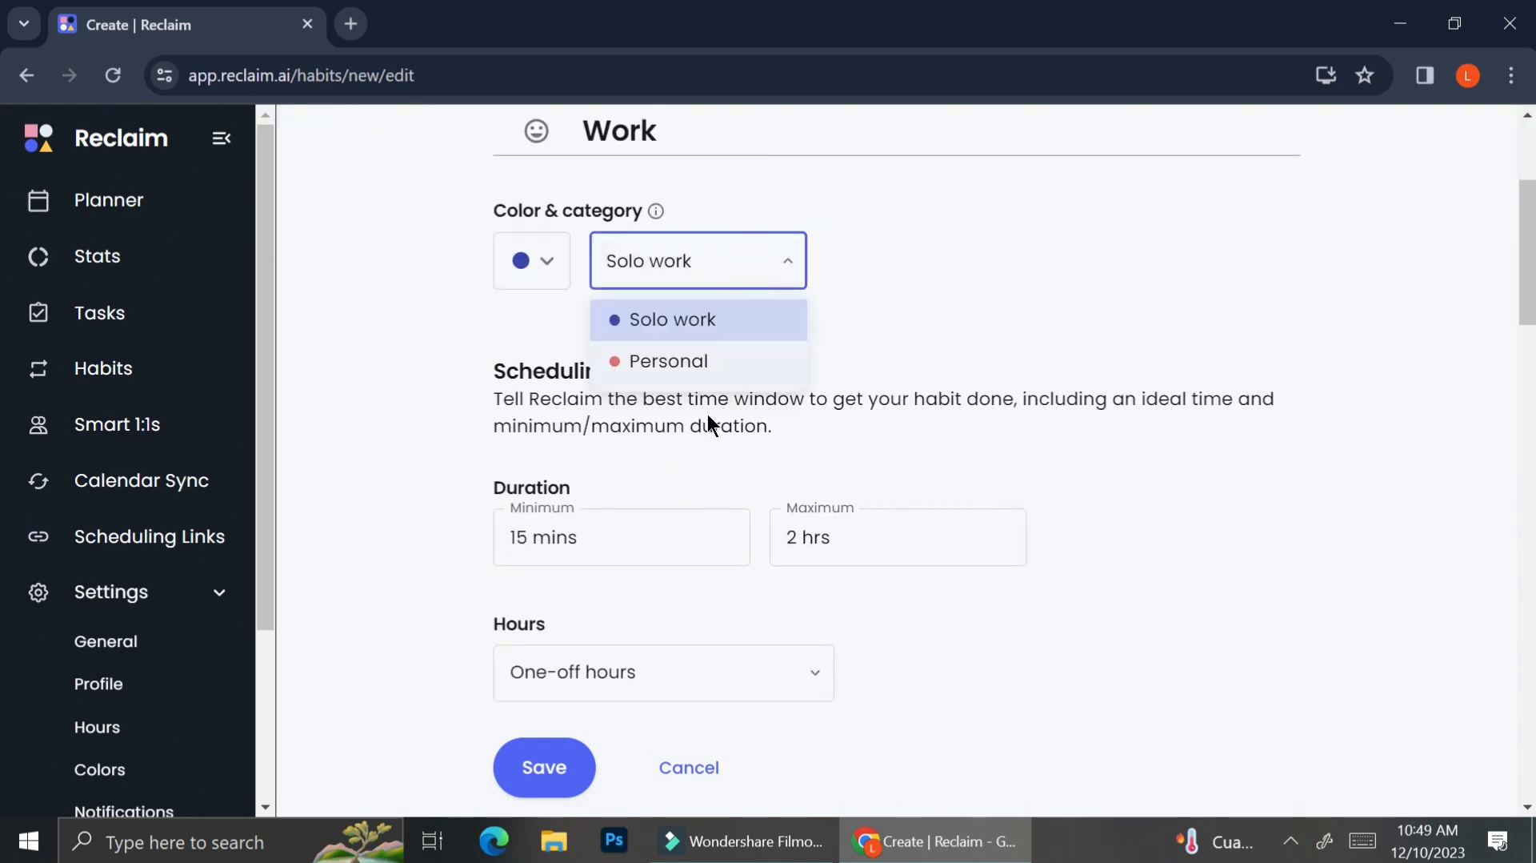
pyautogui.click(720, 254)
pyautogui.click(520, 260)
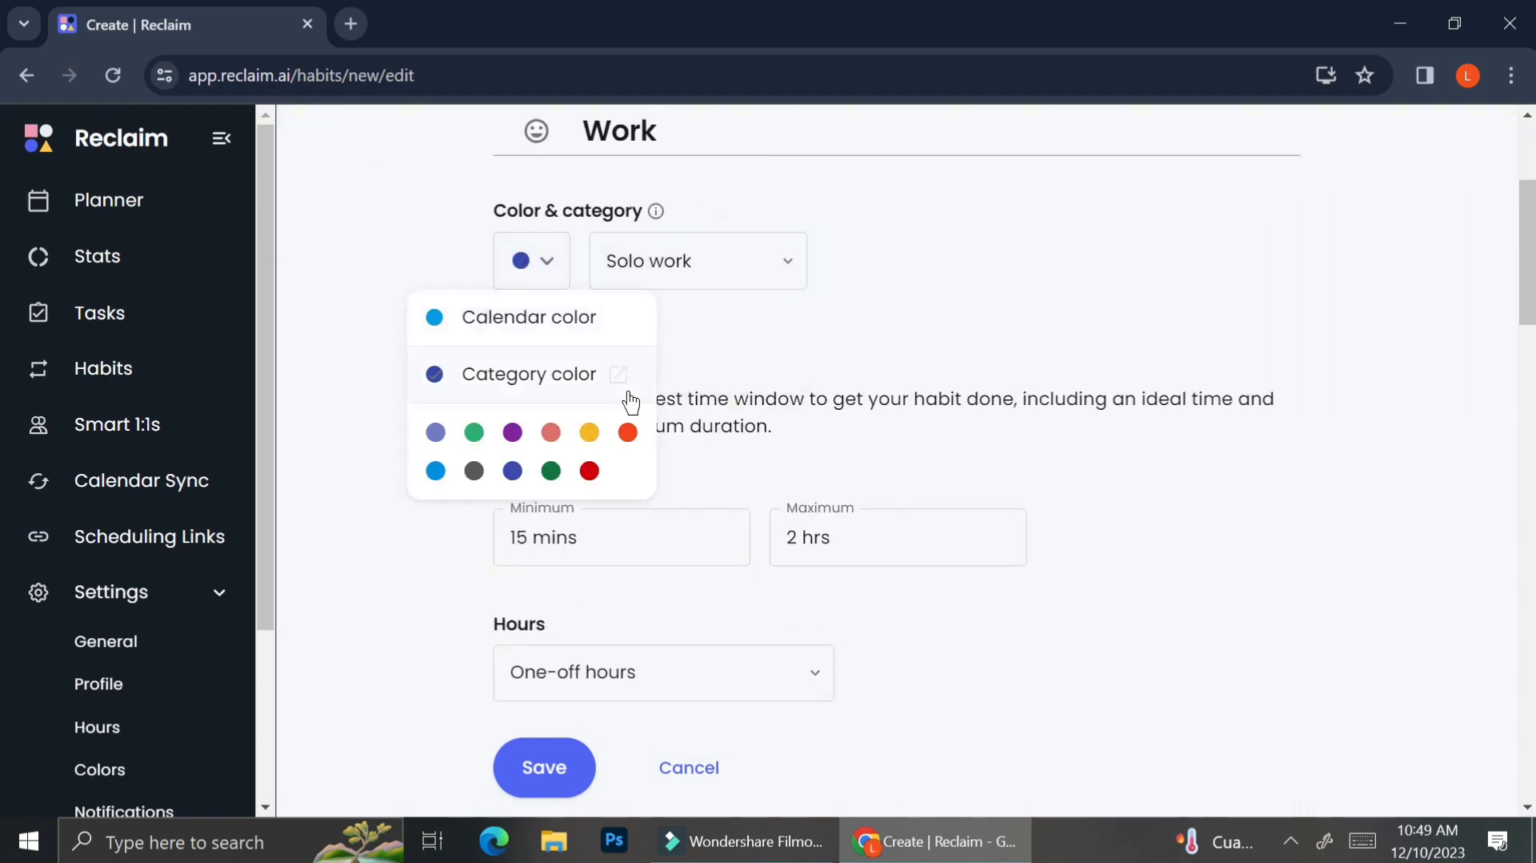
pyautogui.click(512, 432)
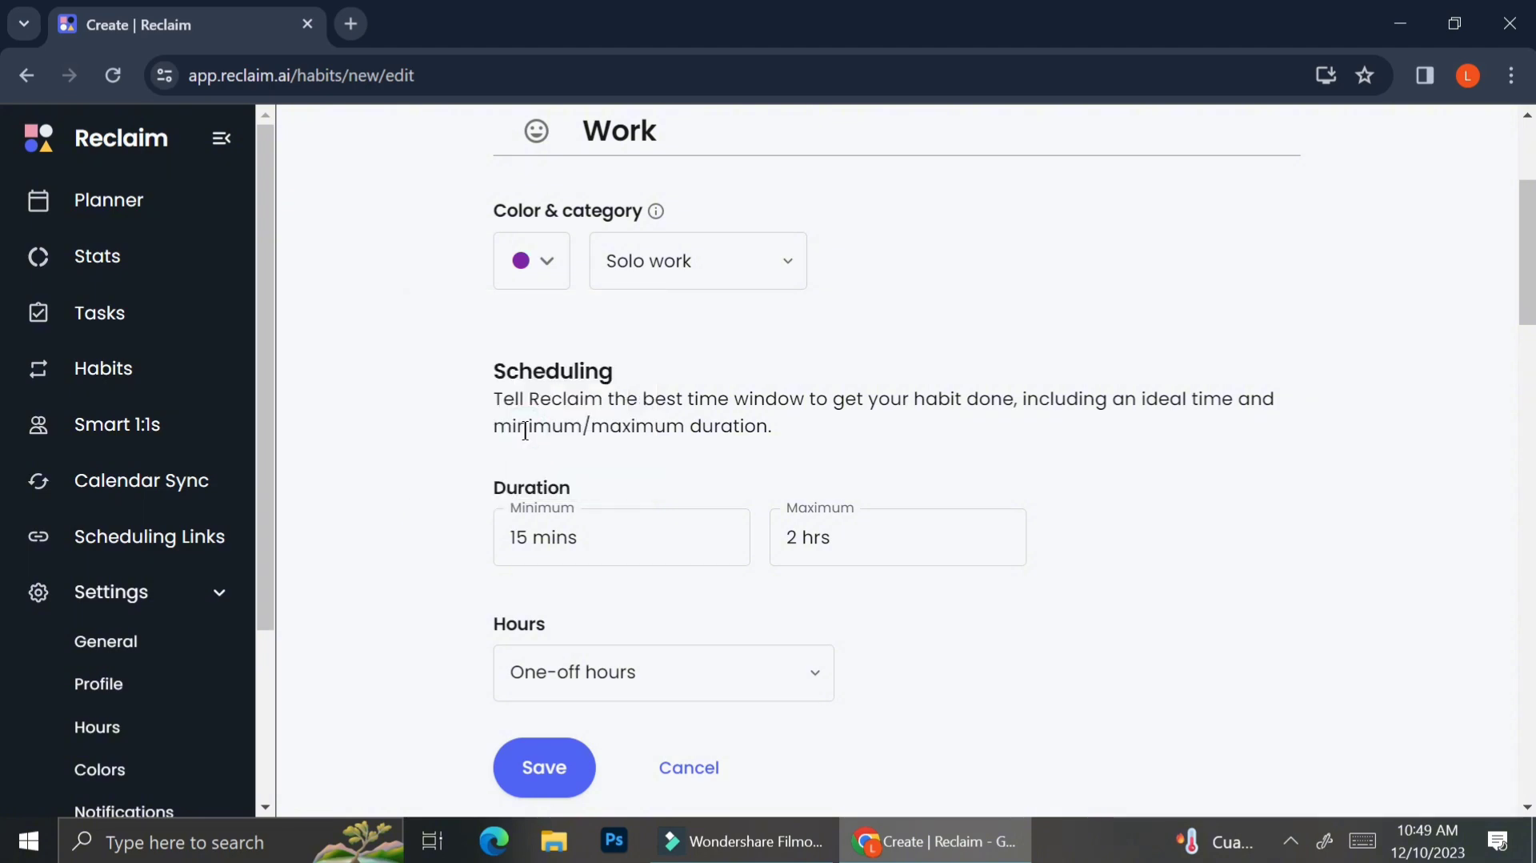
pyautogui.click(543, 269)
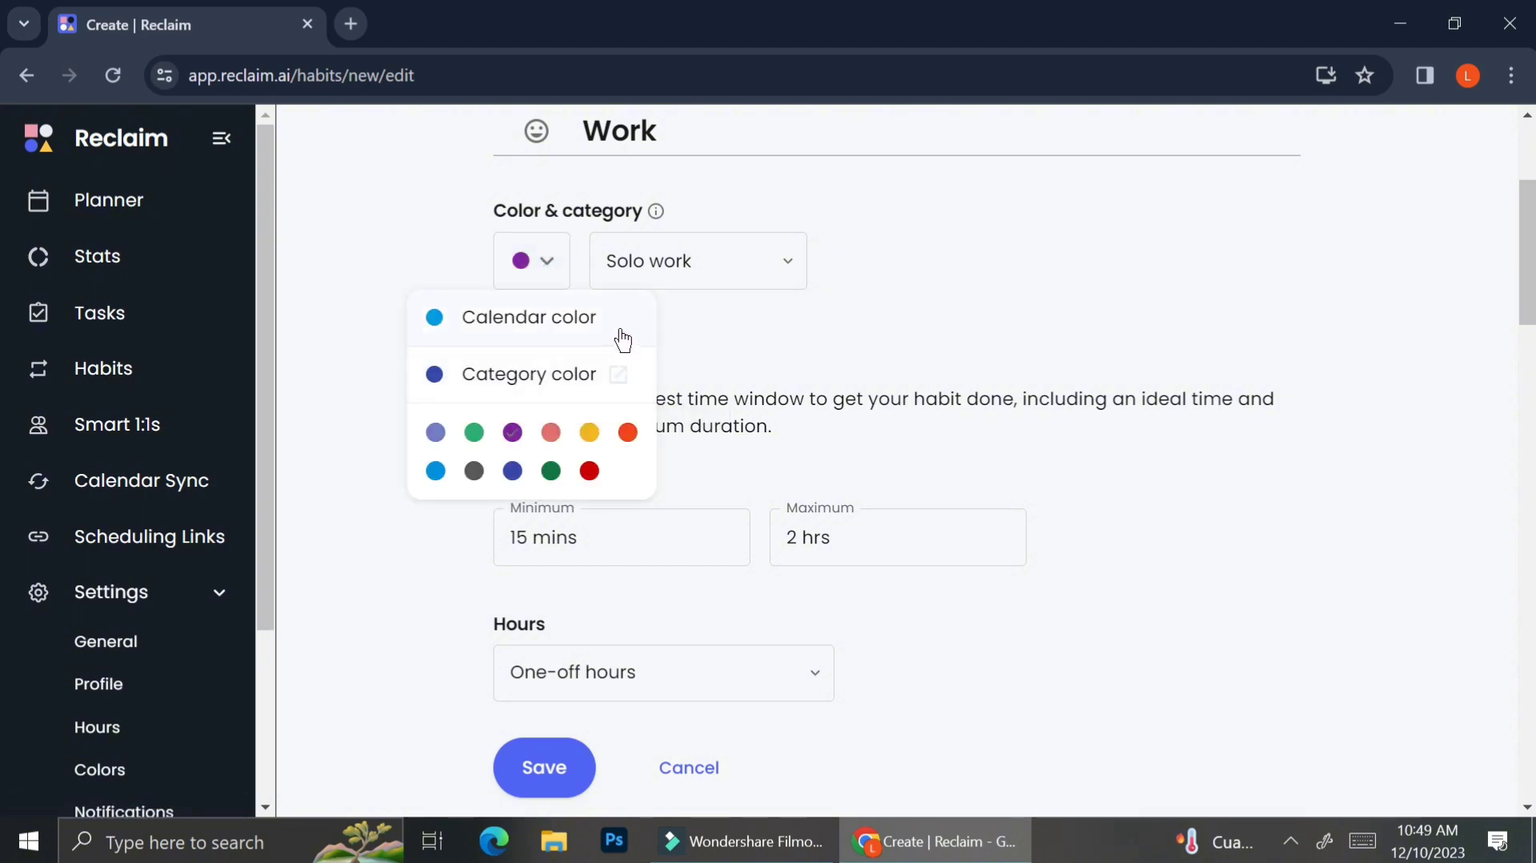
pyautogui.click(751, 346)
# Step: Try setting the minimum duration to 9 Hours, then clear the field
pyautogui.scroll(-2, 773, 411)
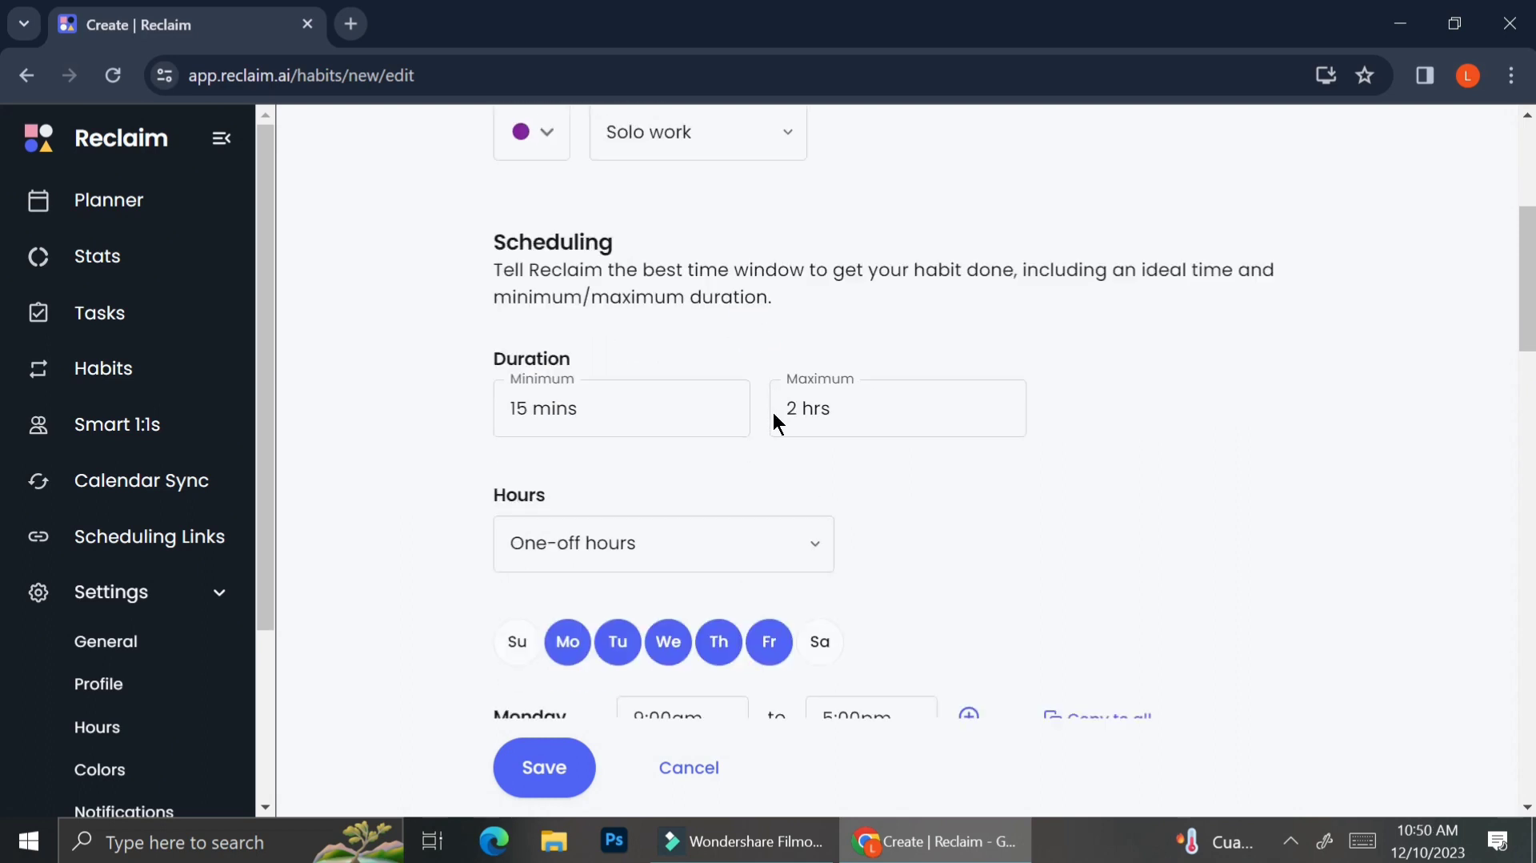
pyautogui.click(616, 403)
pyautogui.hotkey('ctrl', 'a')
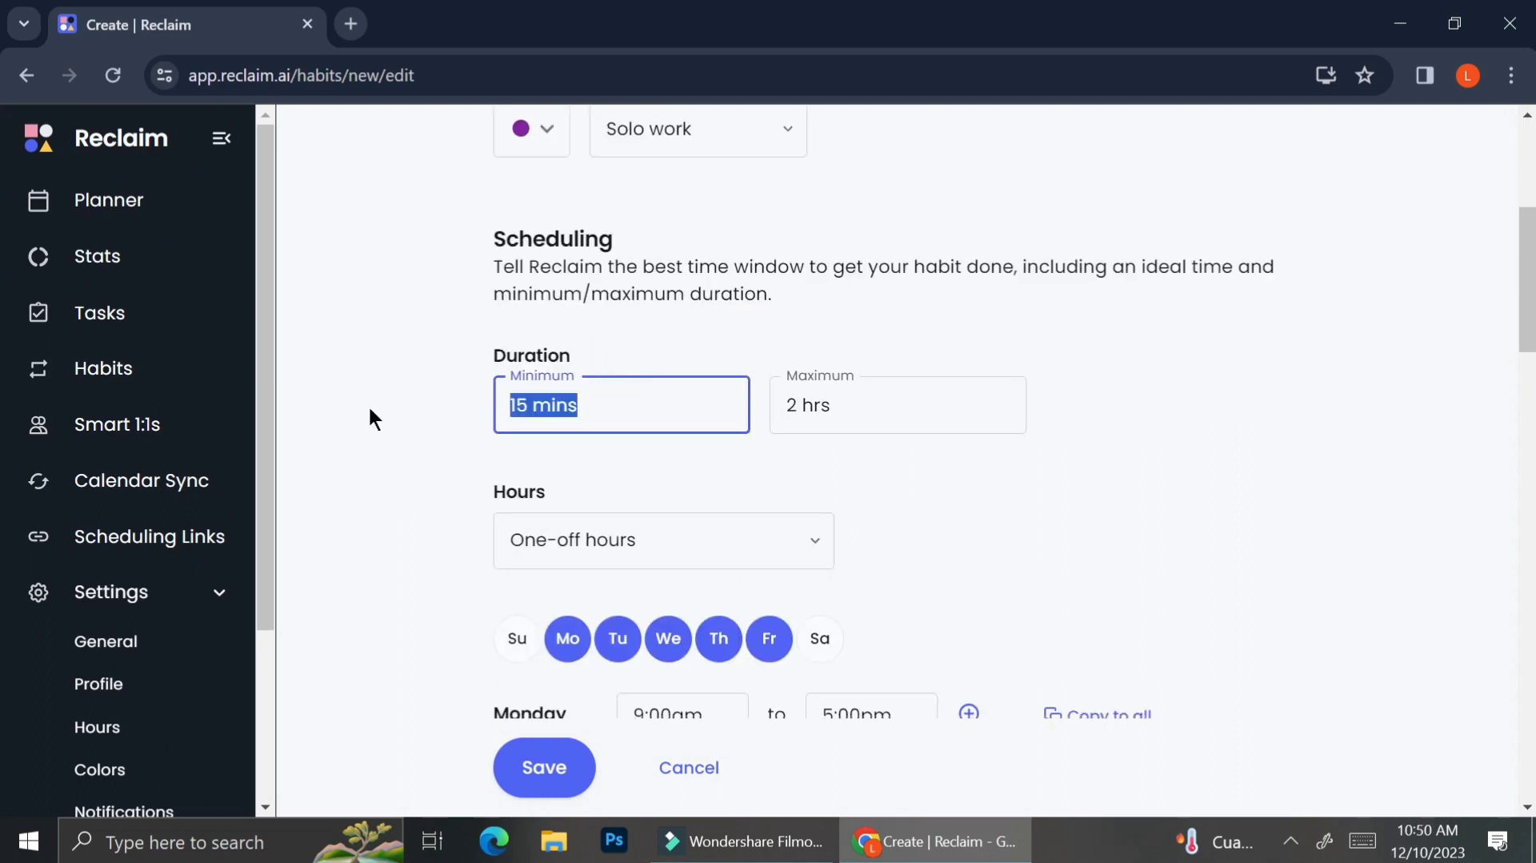
pyautogui.write('9 Hours')
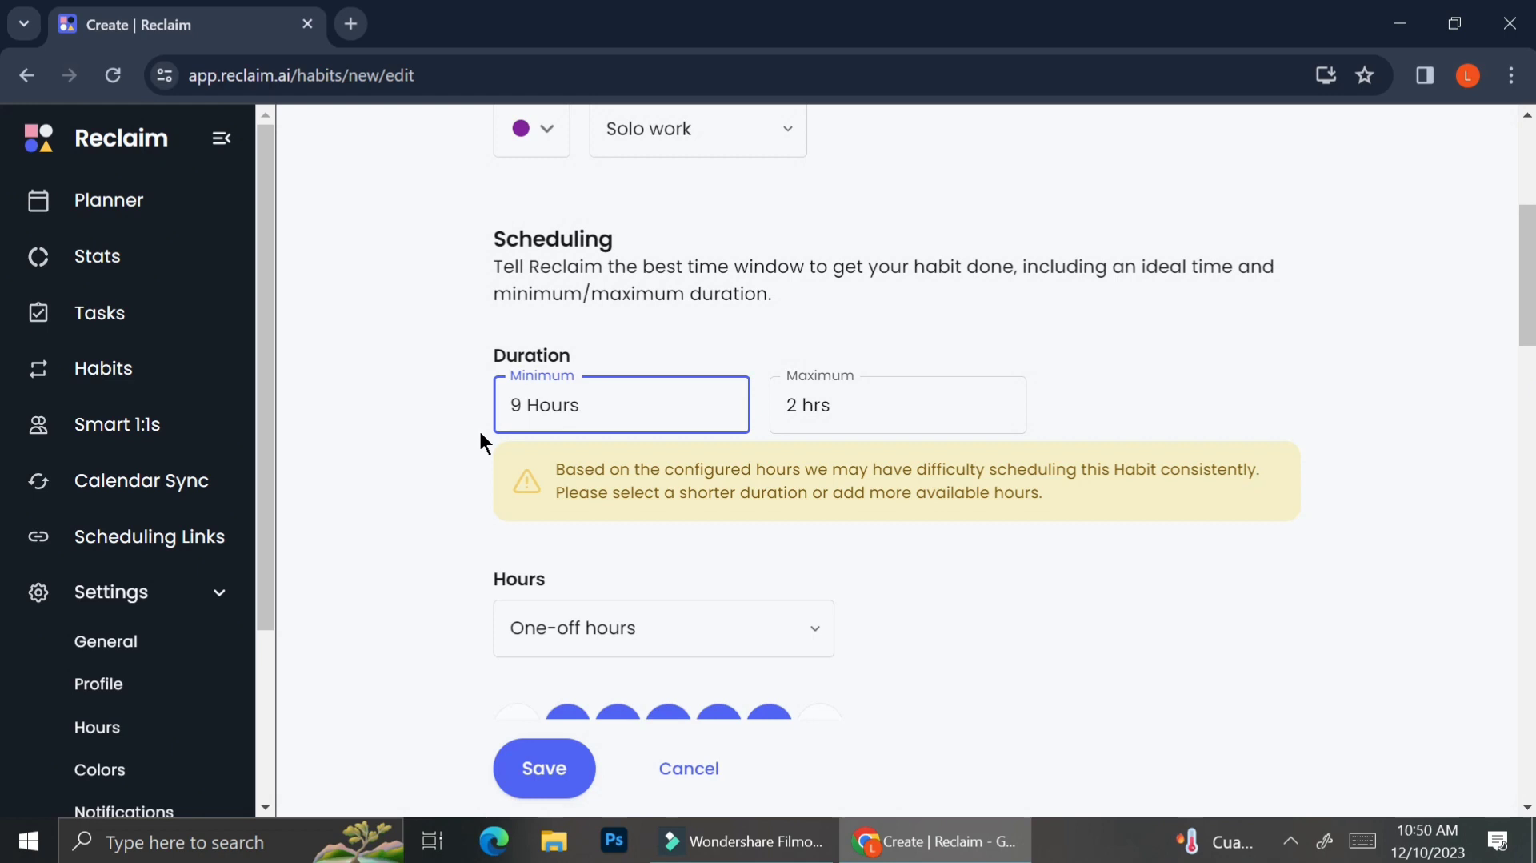
pyautogui.click(832, 420)
pyautogui.click(684, 400)
pyautogui.moveTo(606, 398); pyautogui.dragTo(463, 409)
pyautogui.press('BackSpace')
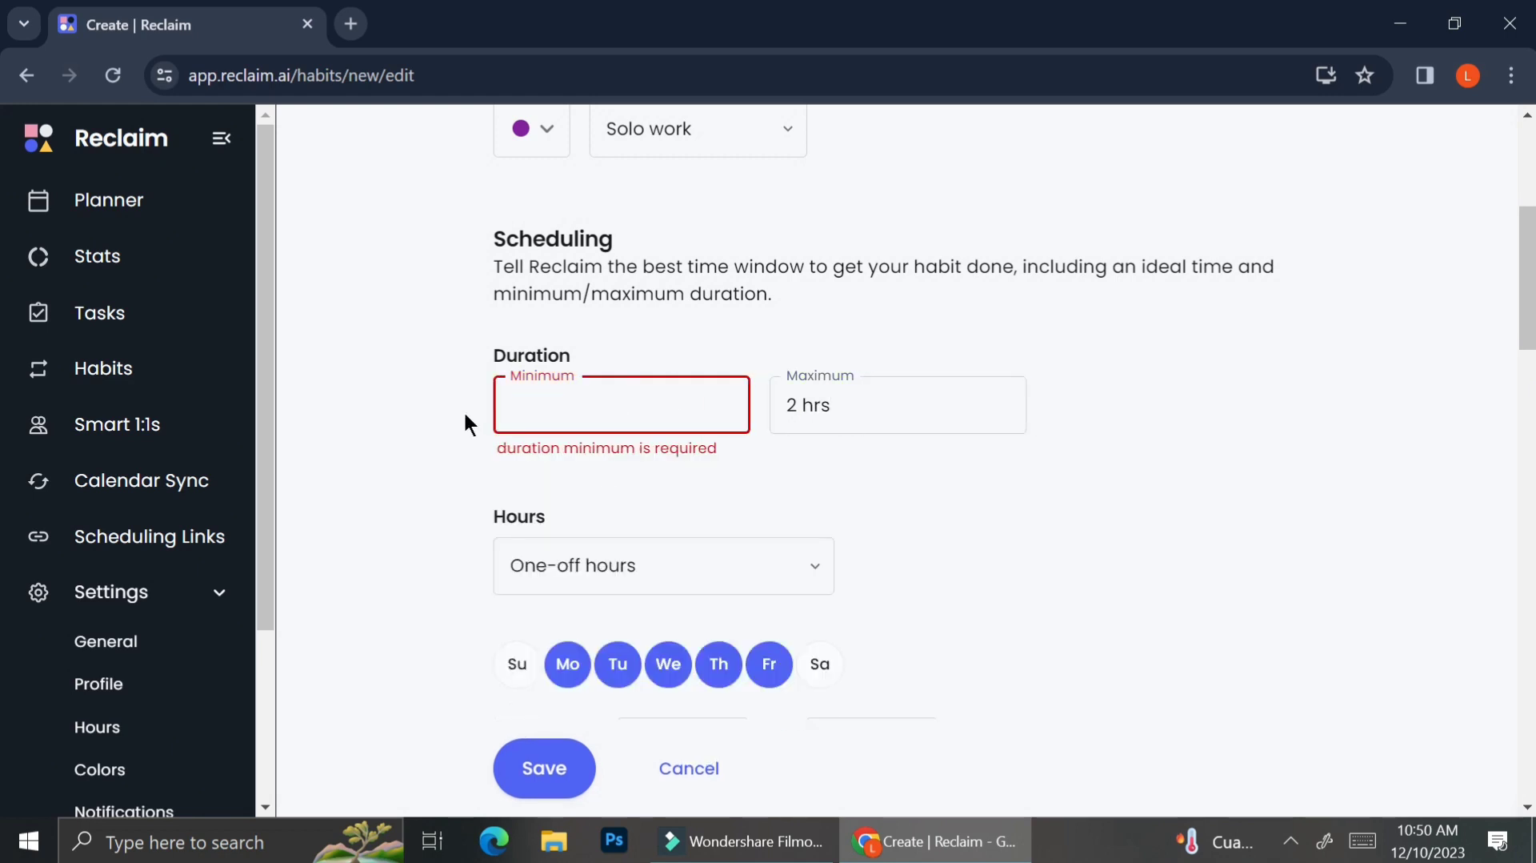
# Step: Set the habit's duration to a minimum of 1 hr and a maximum of 3 hrs
pyautogui.click(618, 438)
pyautogui.click(625, 424)
pyautogui.scroll(3, 620, 421)
pyautogui.scroll(-2, 621, 422)
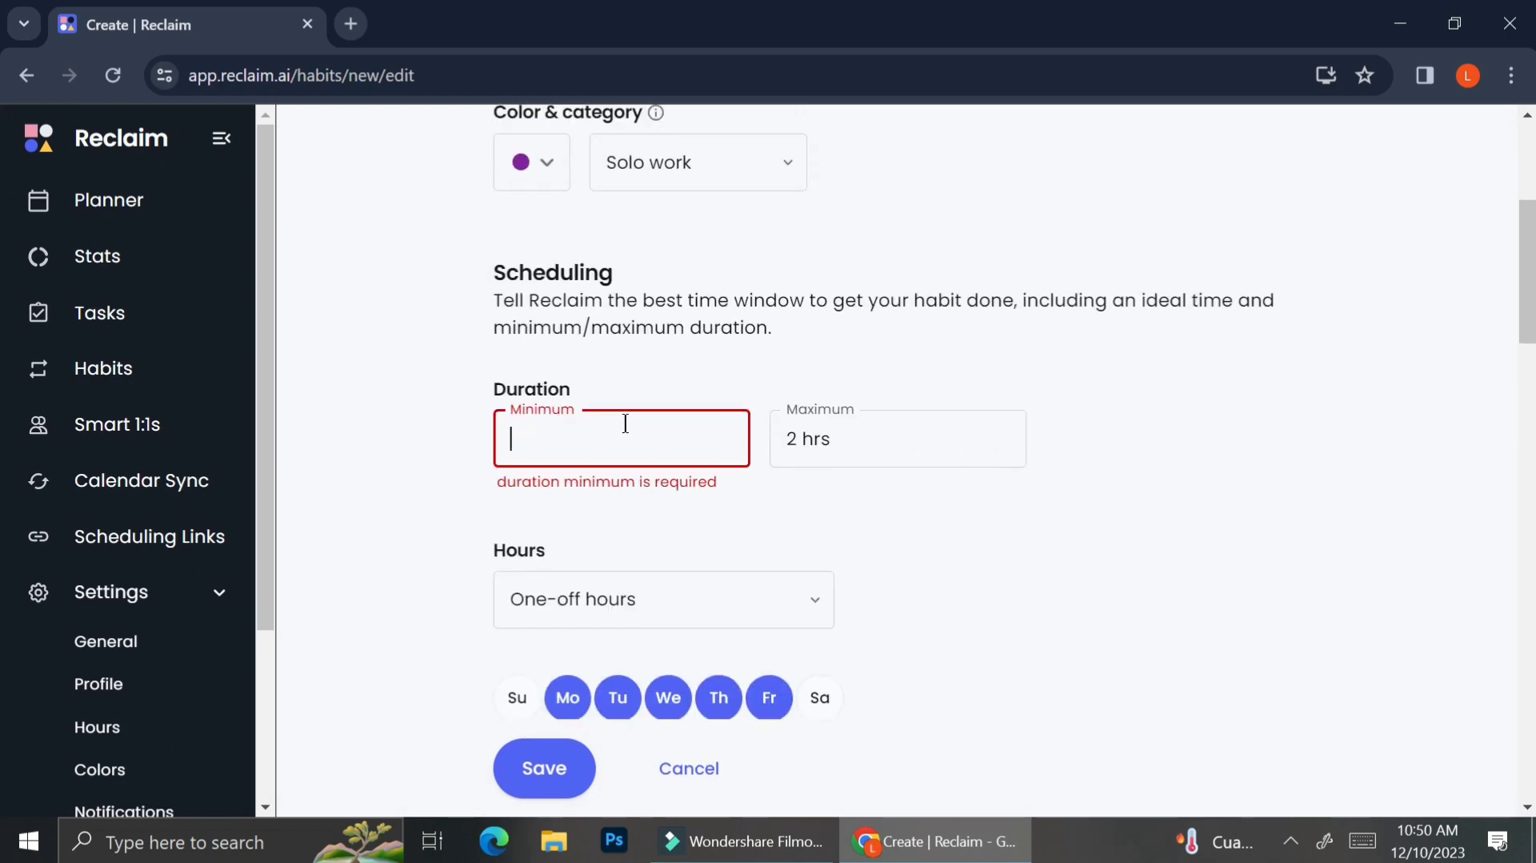
pyautogui.click(836, 439)
pyautogui.moveTo(836, 439); pyautogui.dragTo(766, 437)
pyautogui.click(638, 433)
pyautogui.click(868, 446)
pyautogui.moveTo(868, 445); pyautogui.dragTo(726, 429)
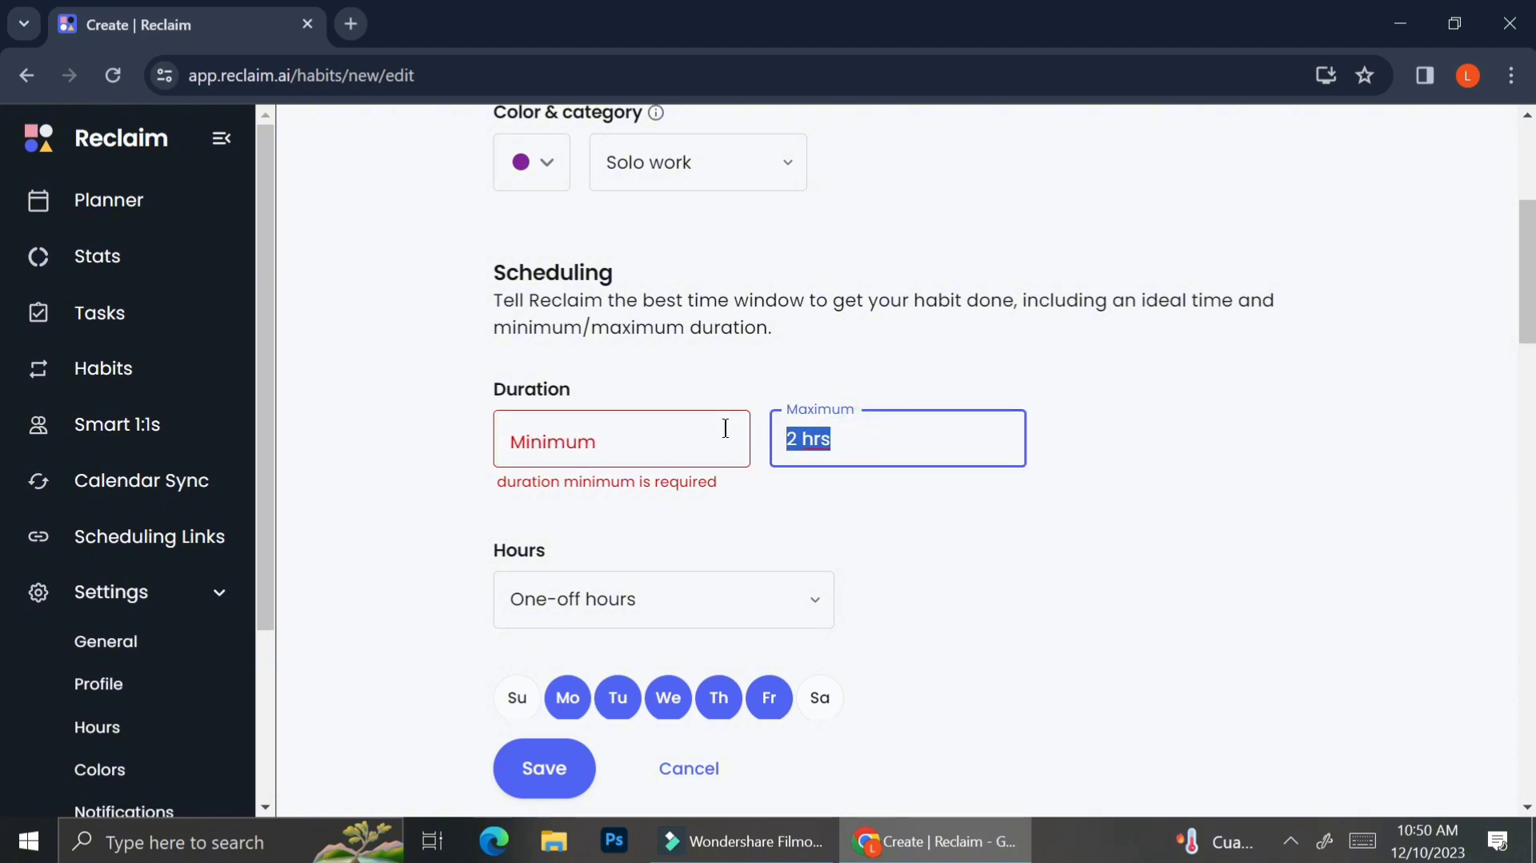
pyautogui.write('3')
pyautogui.click(692, 424)
pyautogui.write('1 hr')
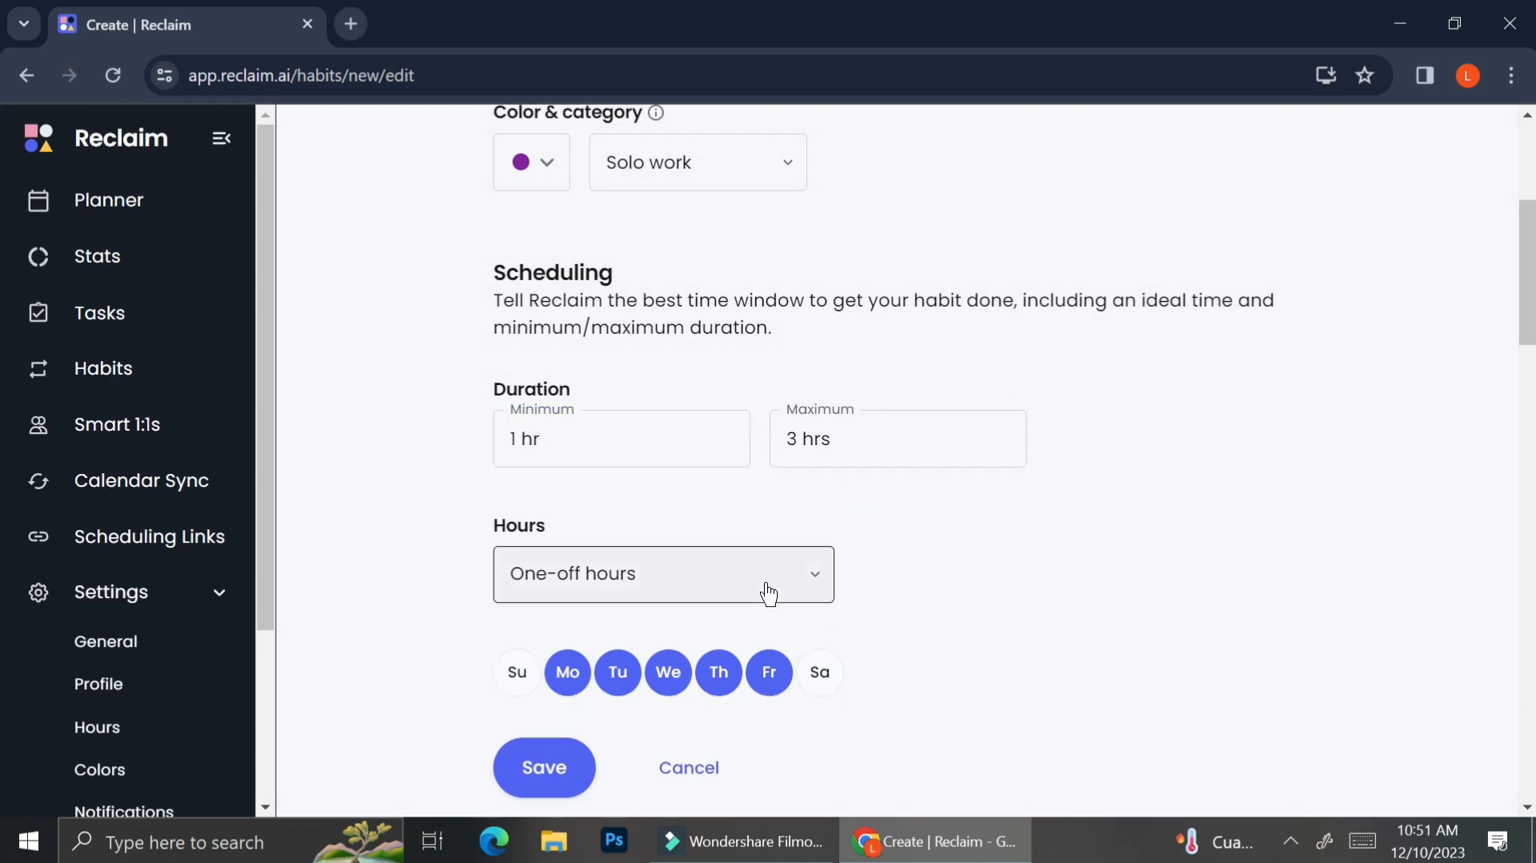
# Step: Set the habit's scheduling hours to Working Hours
pyautogui.scroll(-2, 768, 593)
pyautogui.click(736, 432)
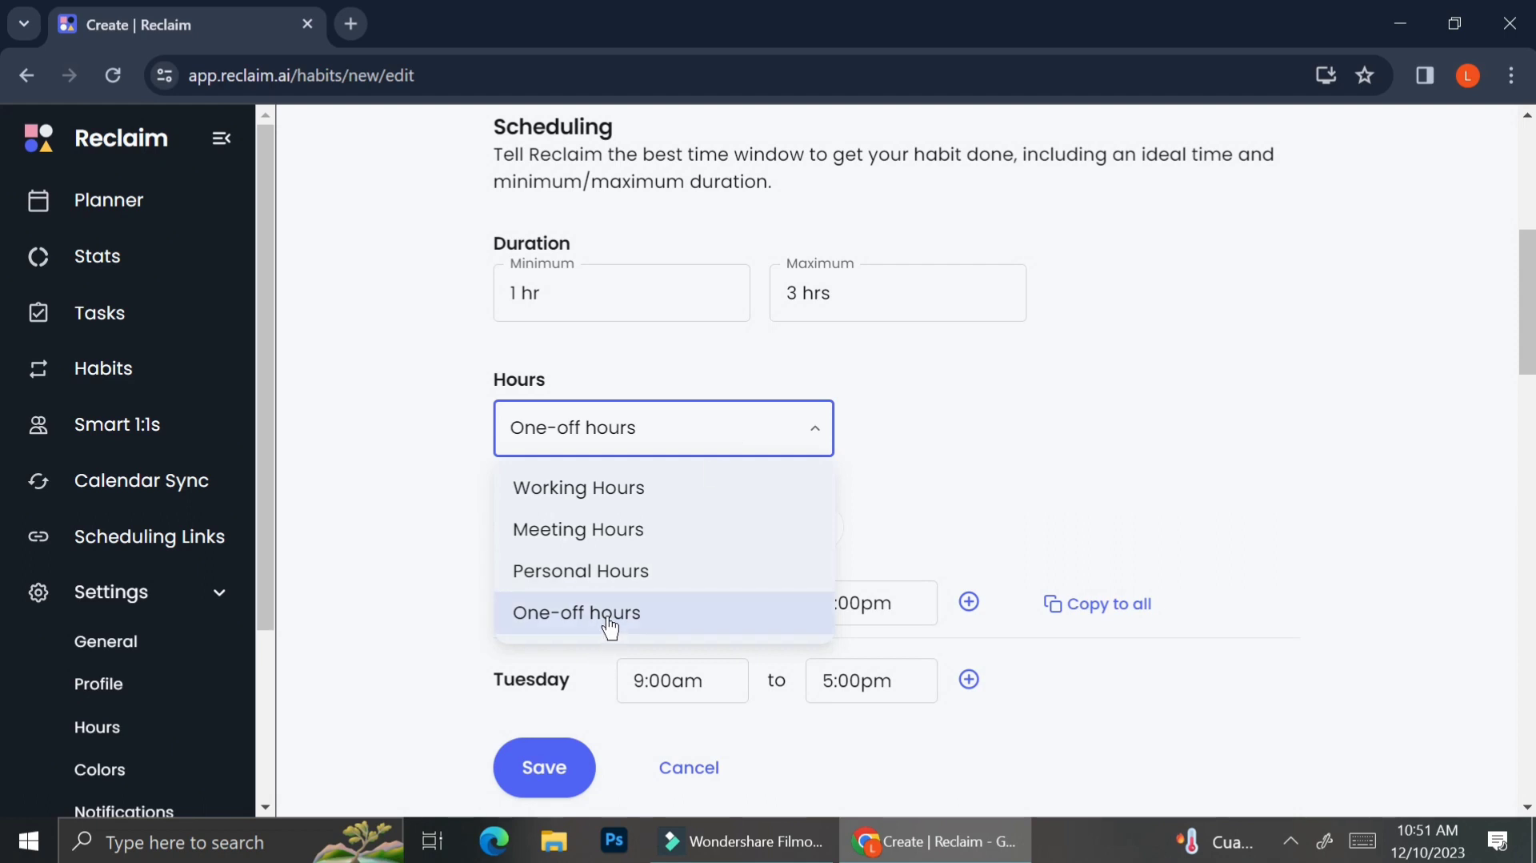
pyautogui.click(658, 504)
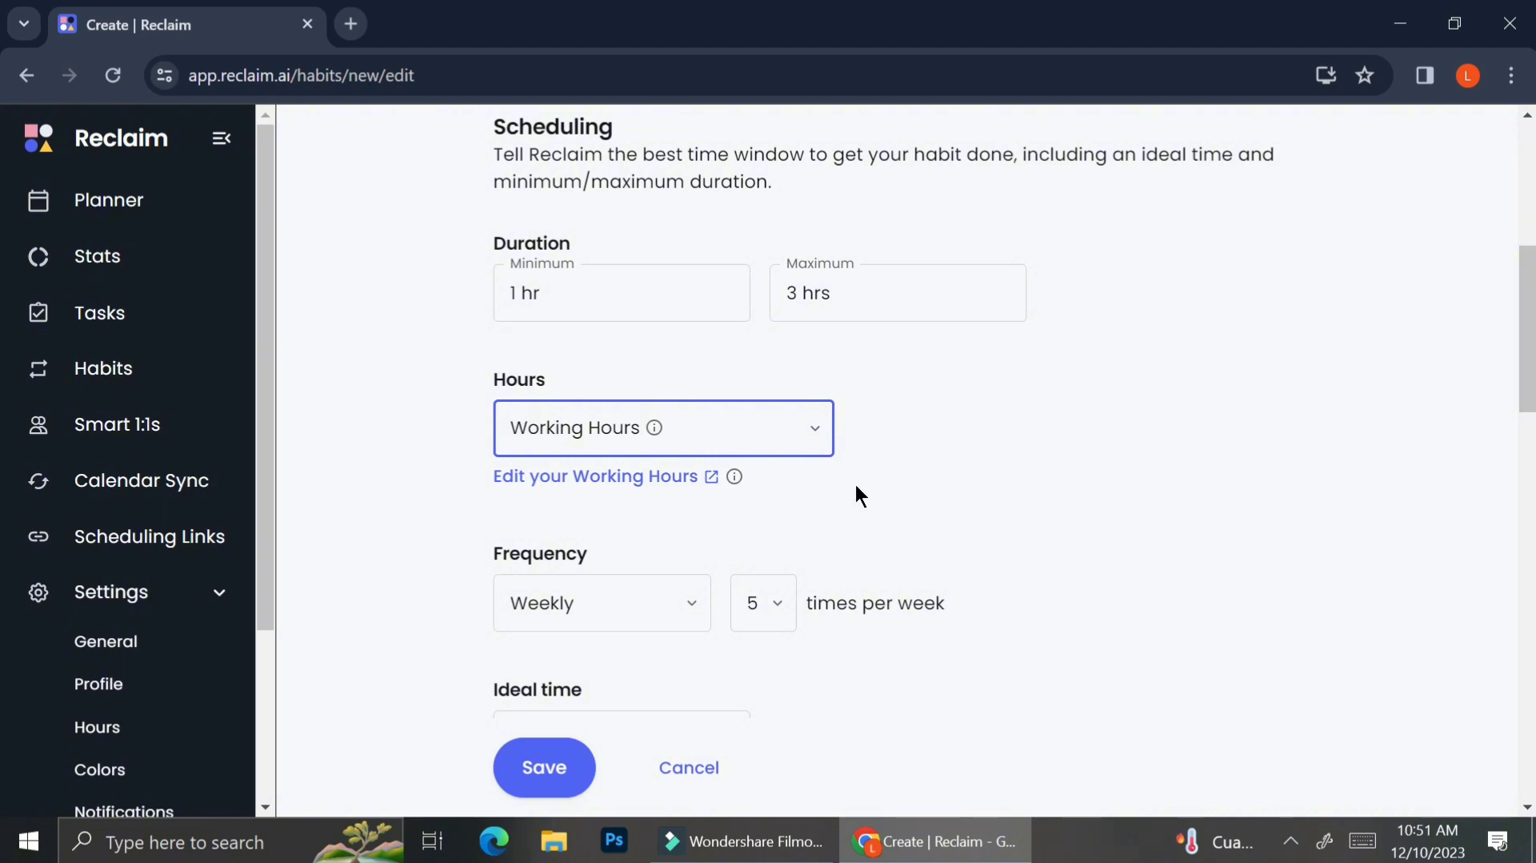
# Step: Open the Working Hours settings and copy an 8:00am Monday start time to all weekdays
pyautogui.click(643, 473)
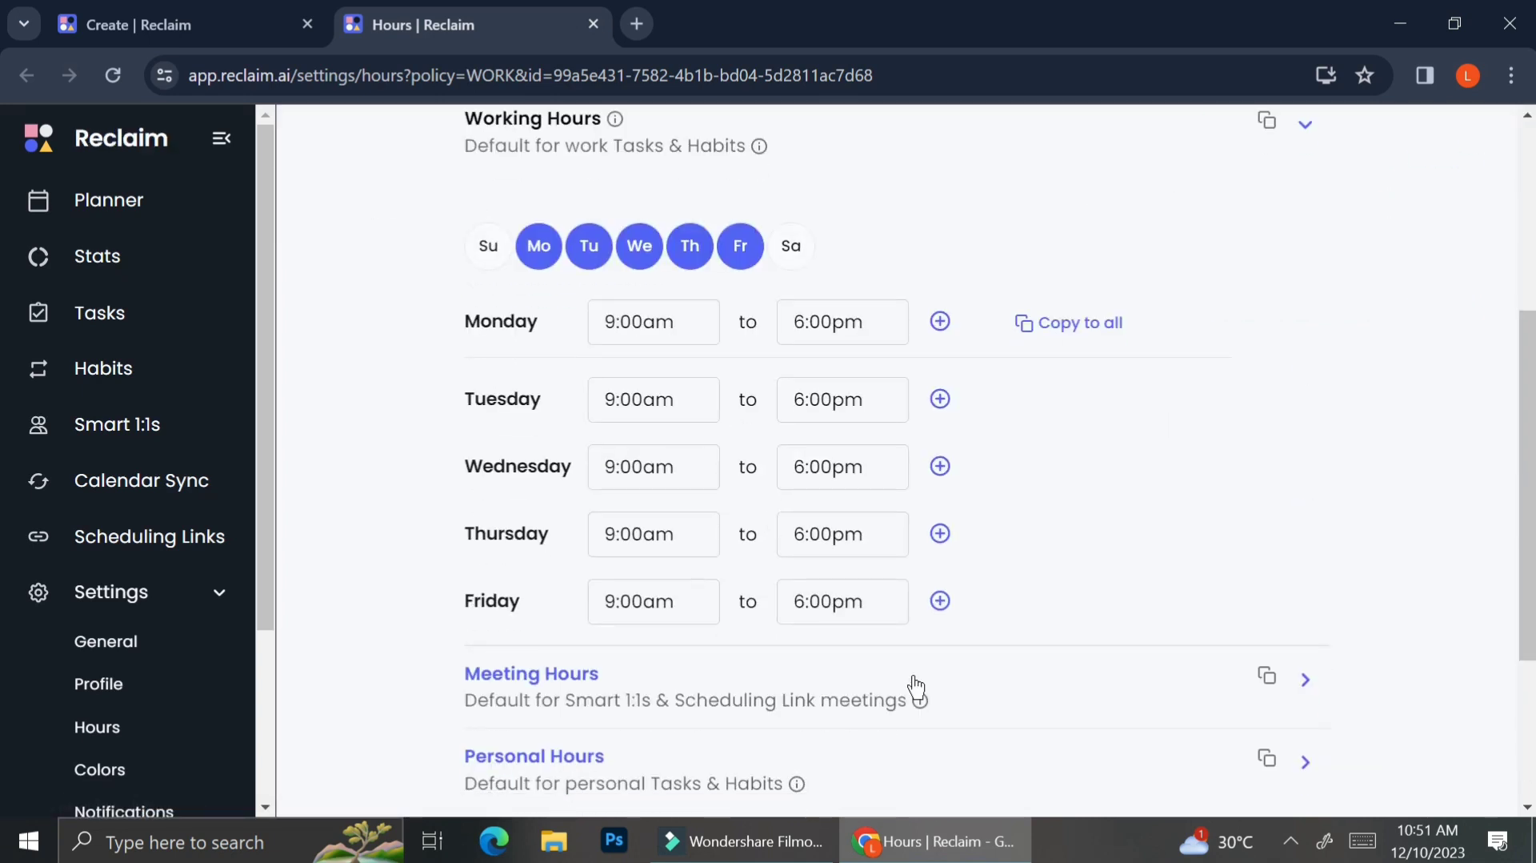
pyautogui.click(616, 322)
pyautogui.press('BackSpace')
pyautogui.write('8')
pyautogui.click(1039, 321)
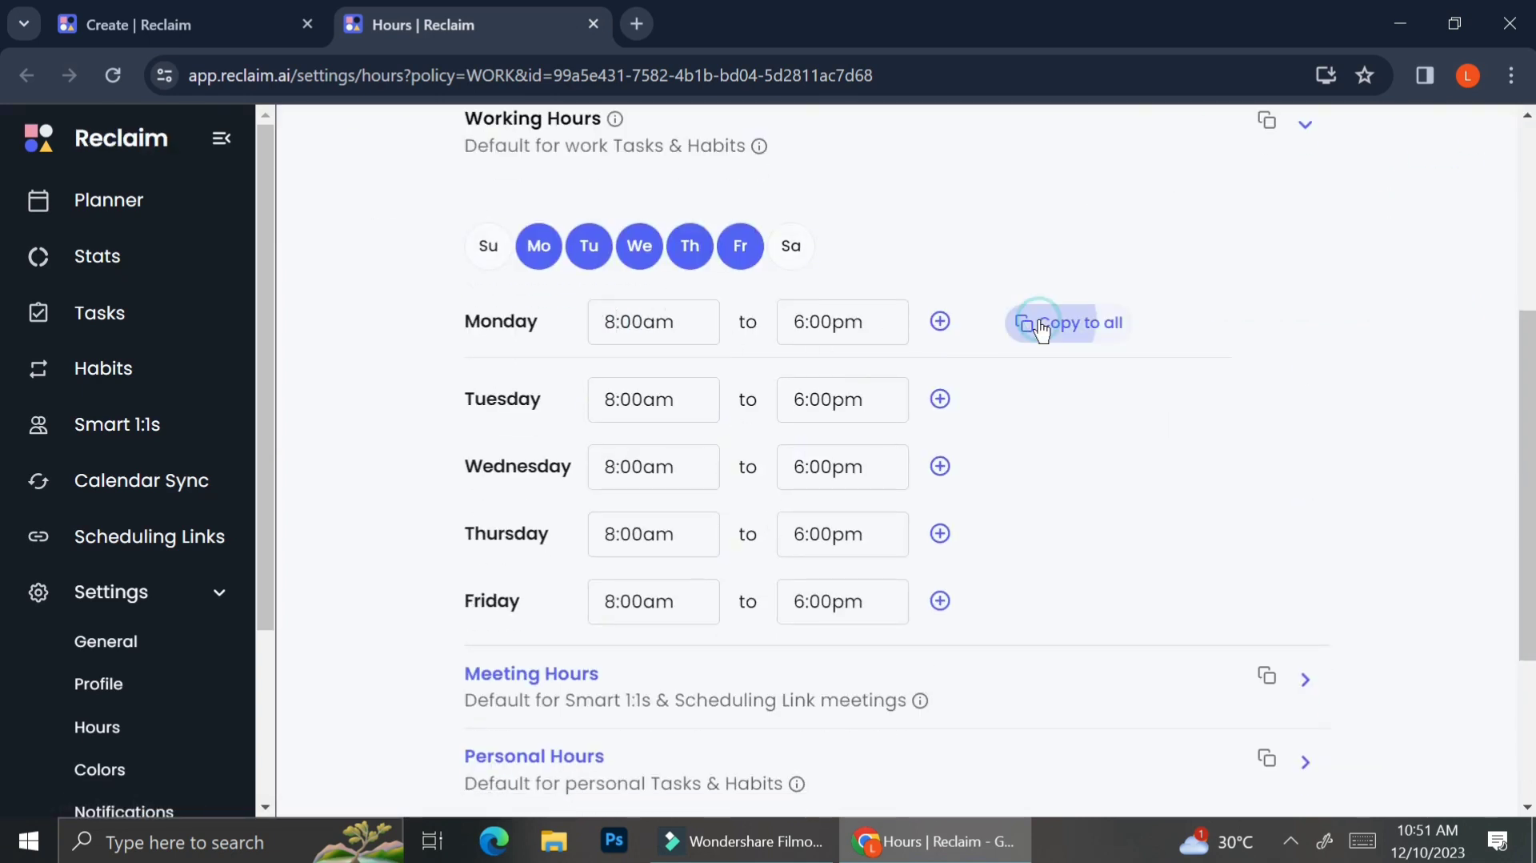
# Step: Set Monday's start time to 9:00am and copy it to all weekdays
pyautogui.click(617, 322)
pyautogui.press('BackSpace')
pyautogui.write('9')
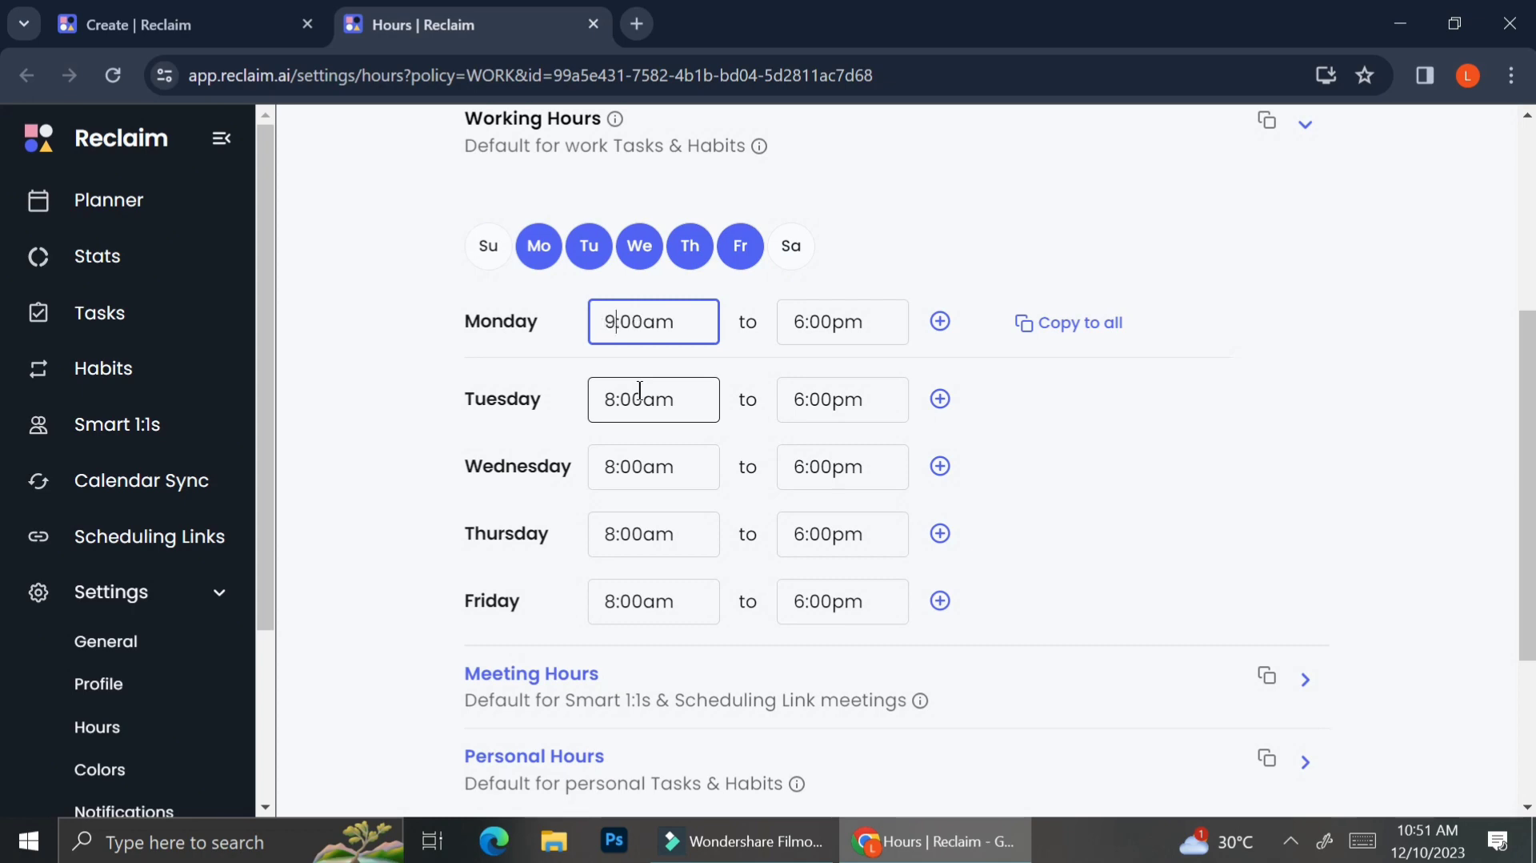
pyautogui.click(1040, 324)
# Step: Review the Meeting Hours and Personal Hours schedules
pyautogui.scroll(-3, 1008, 497)
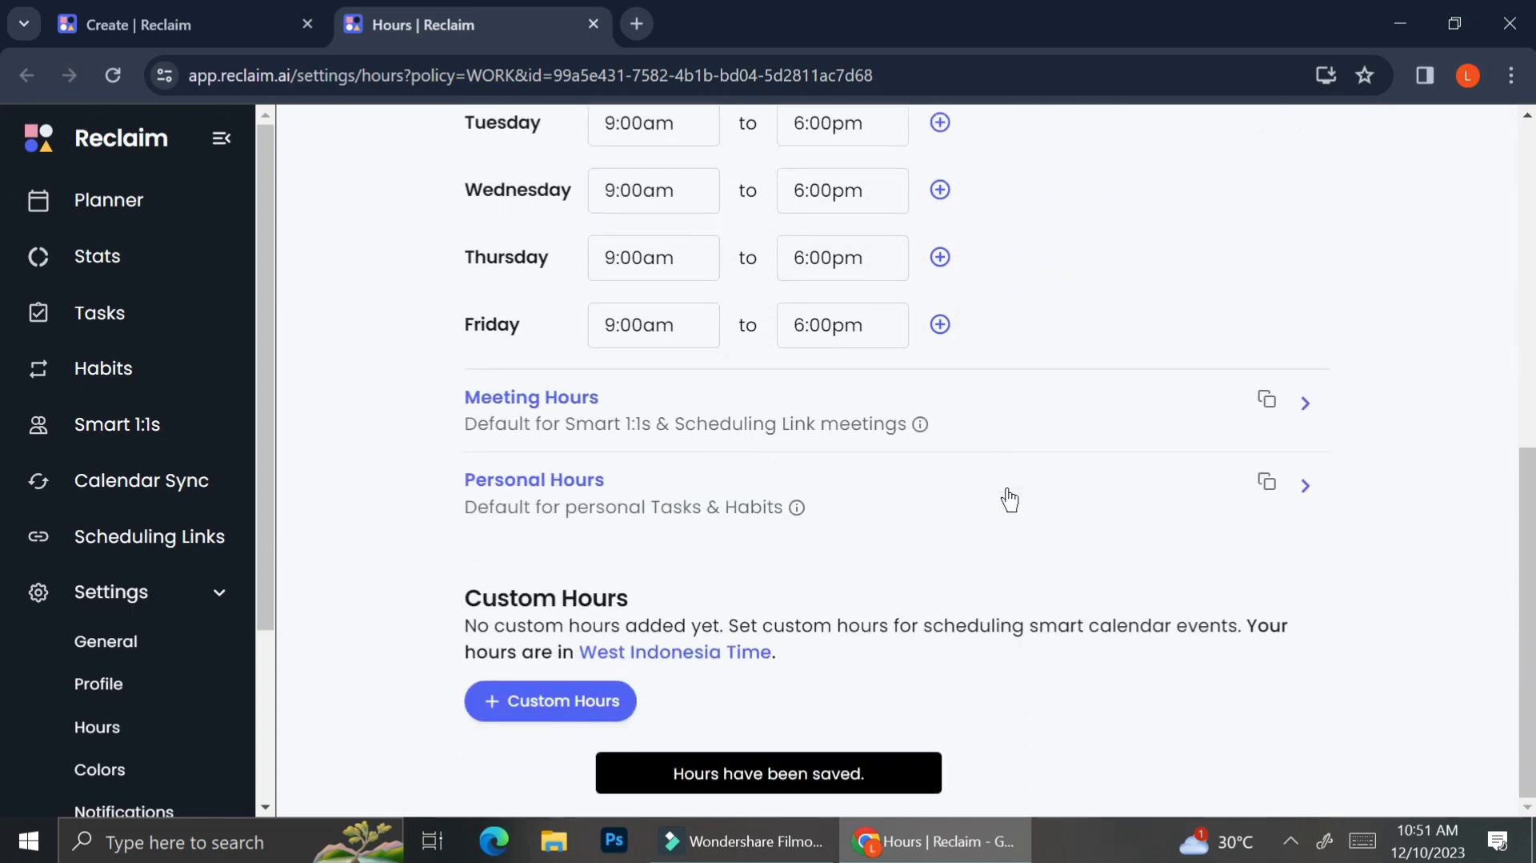
pyautogui.click(1236, 410)
pyautogui.scroll(1, 1125, 345)
pyautogui.scroll(1, 839, 305)
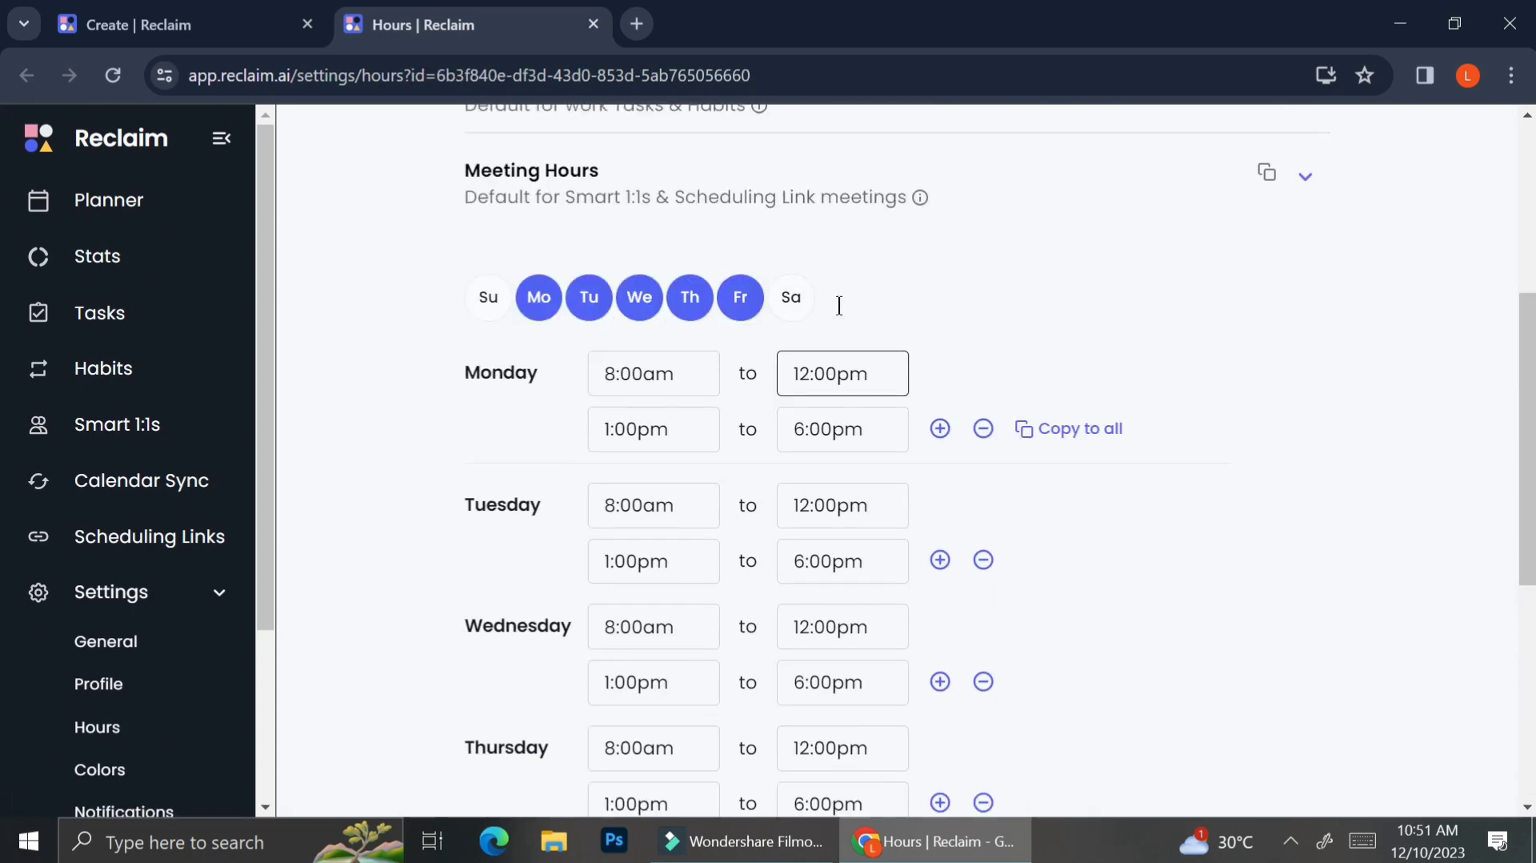
pyautogui.scroll(-1, 676, 332)
pyautogui.scroll(-5, 776, 492)
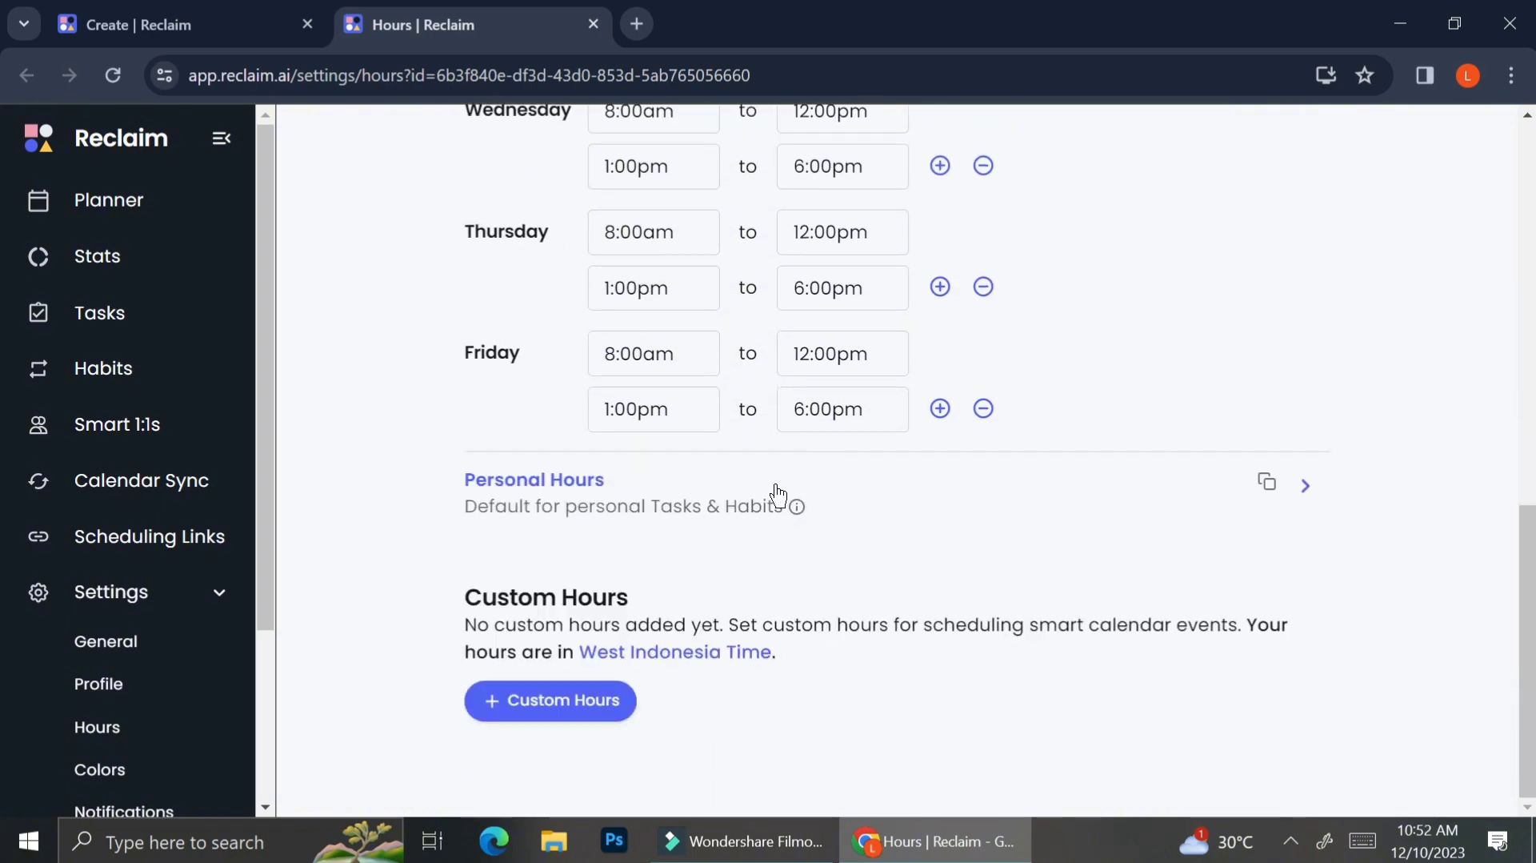
pyautogui.click(776, 488)
pyautogui.scroll(2, 833, 401)
pyautogui.scroll(-2, 833, 401)
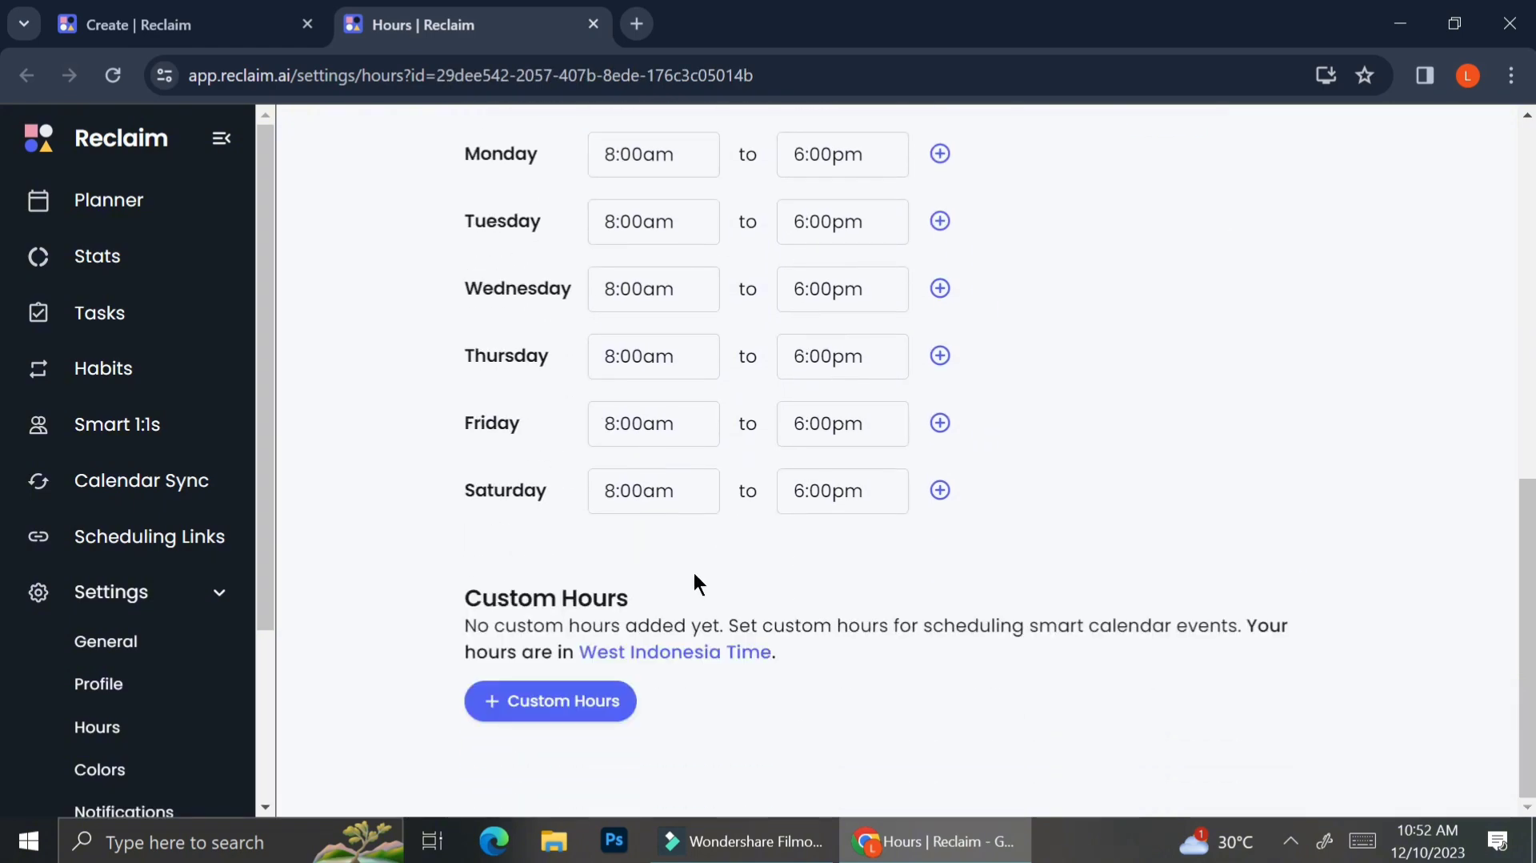
pyautogui.click(600, 714)
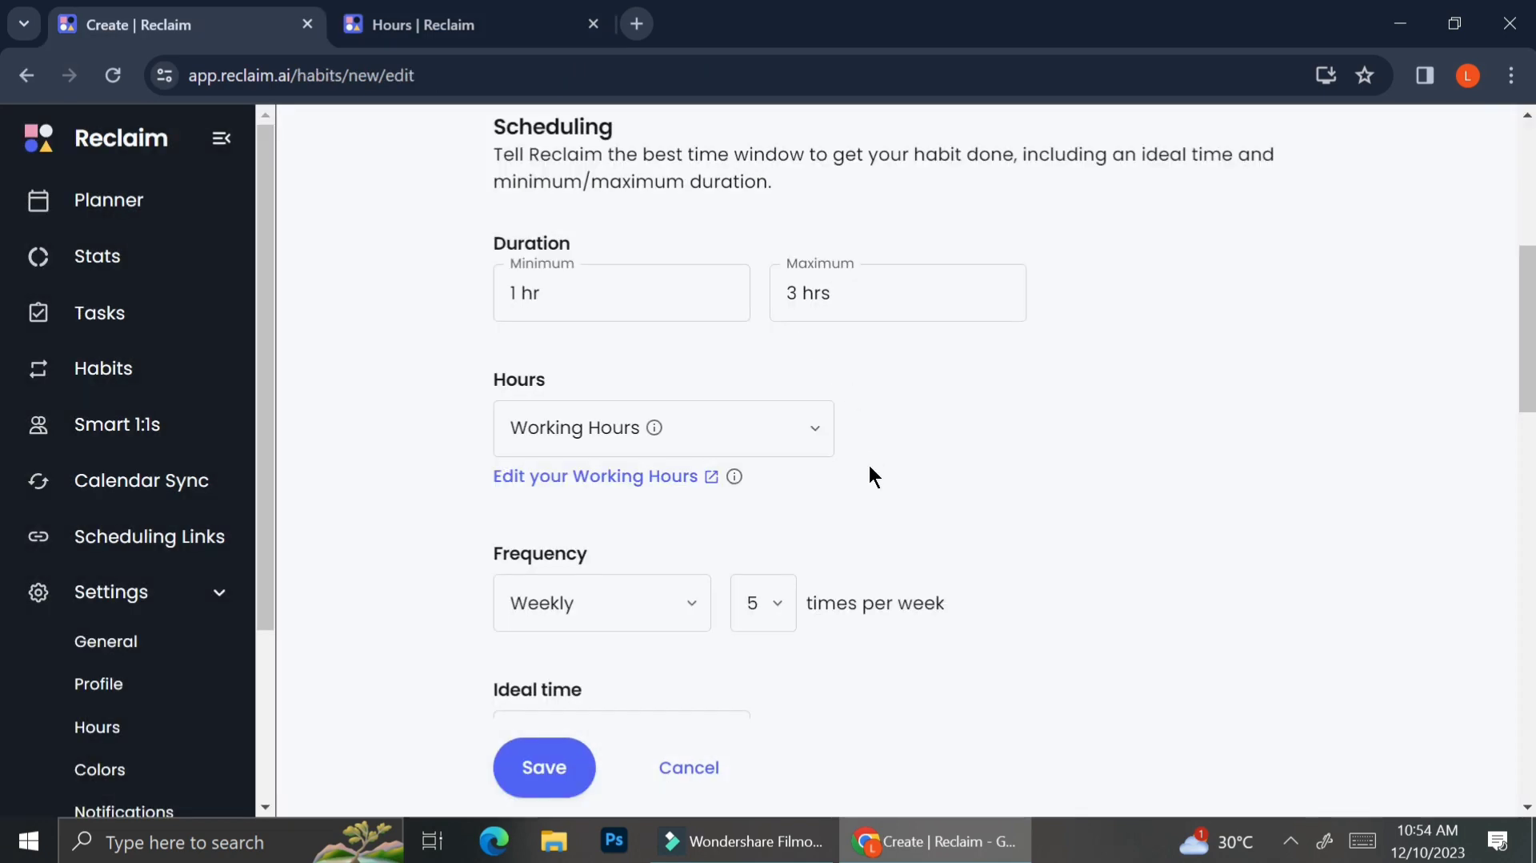
pyautogui.scroll(-1, 869, 467)
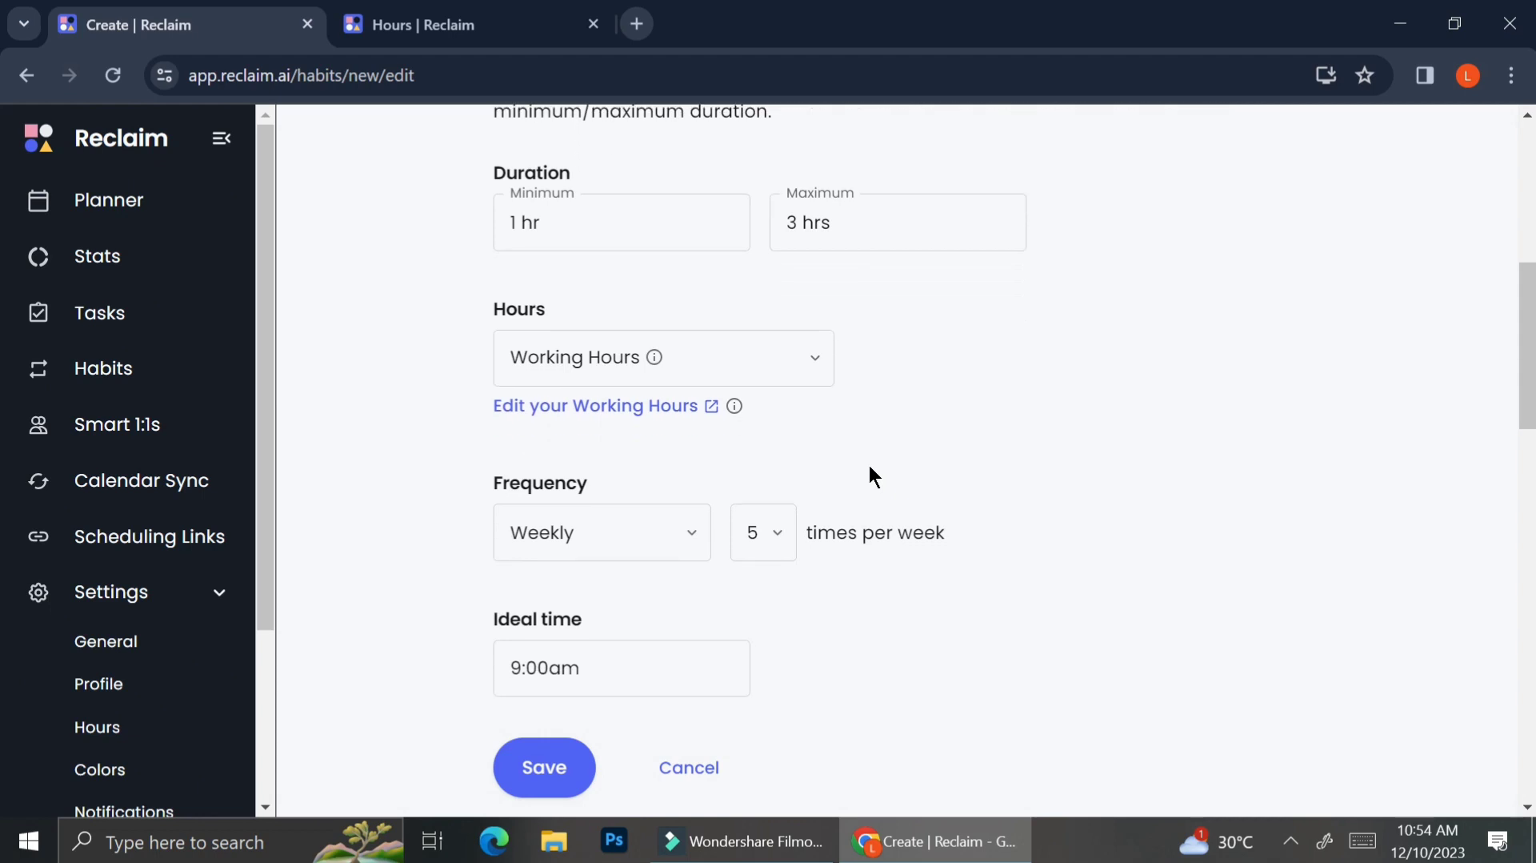
pyautogui.scroll(2, 869, 467)
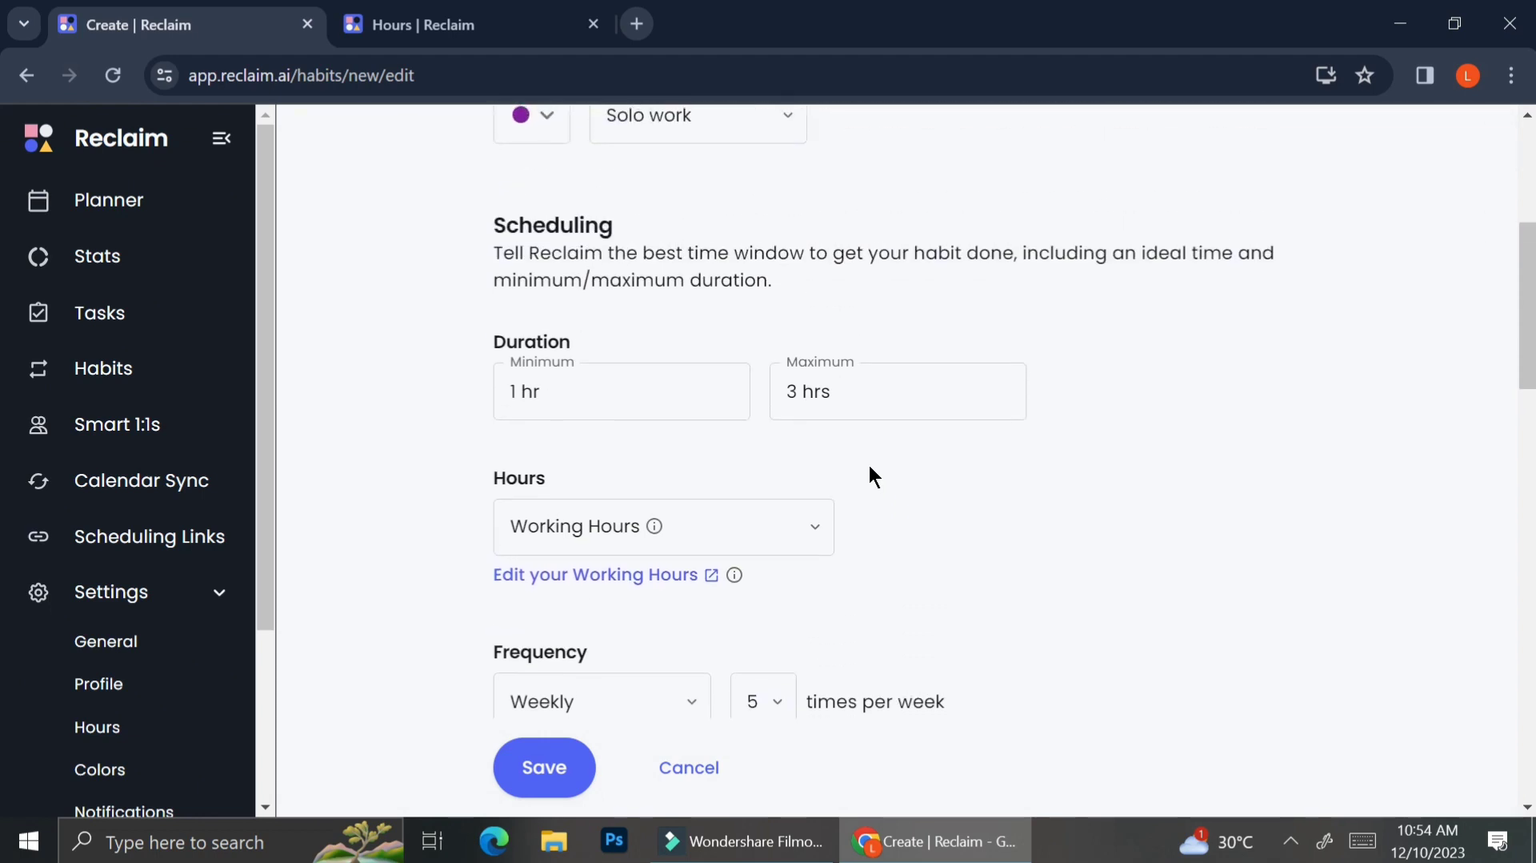
pyautogui.scroll(-1, 869, 468)
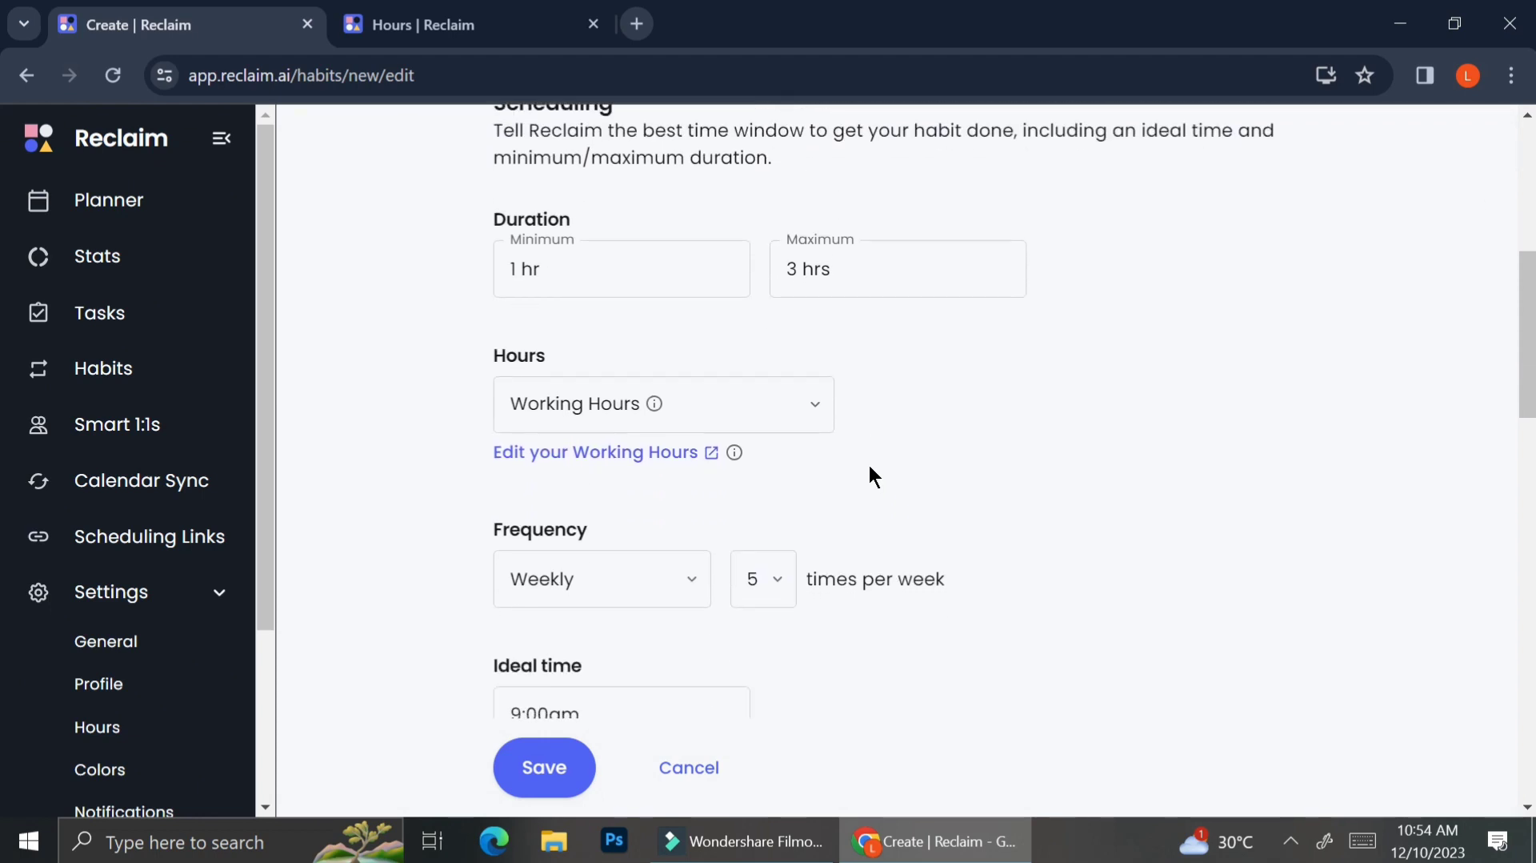
# Step: Set the habit's visibility to show "Busy" without a description
pyautogui.click(753, 596)
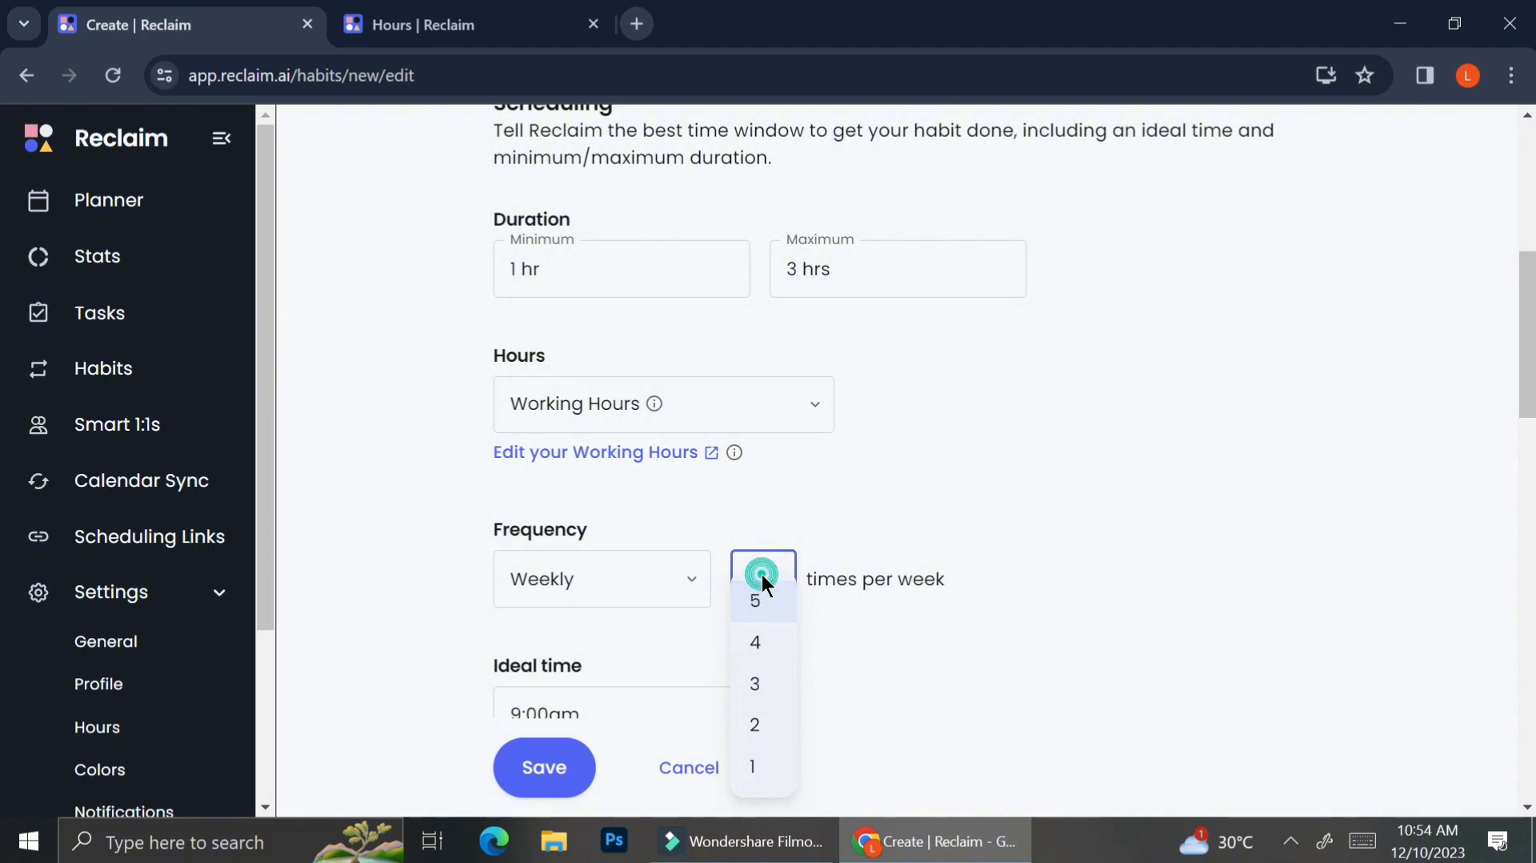
pyautogui.click(896, 522)
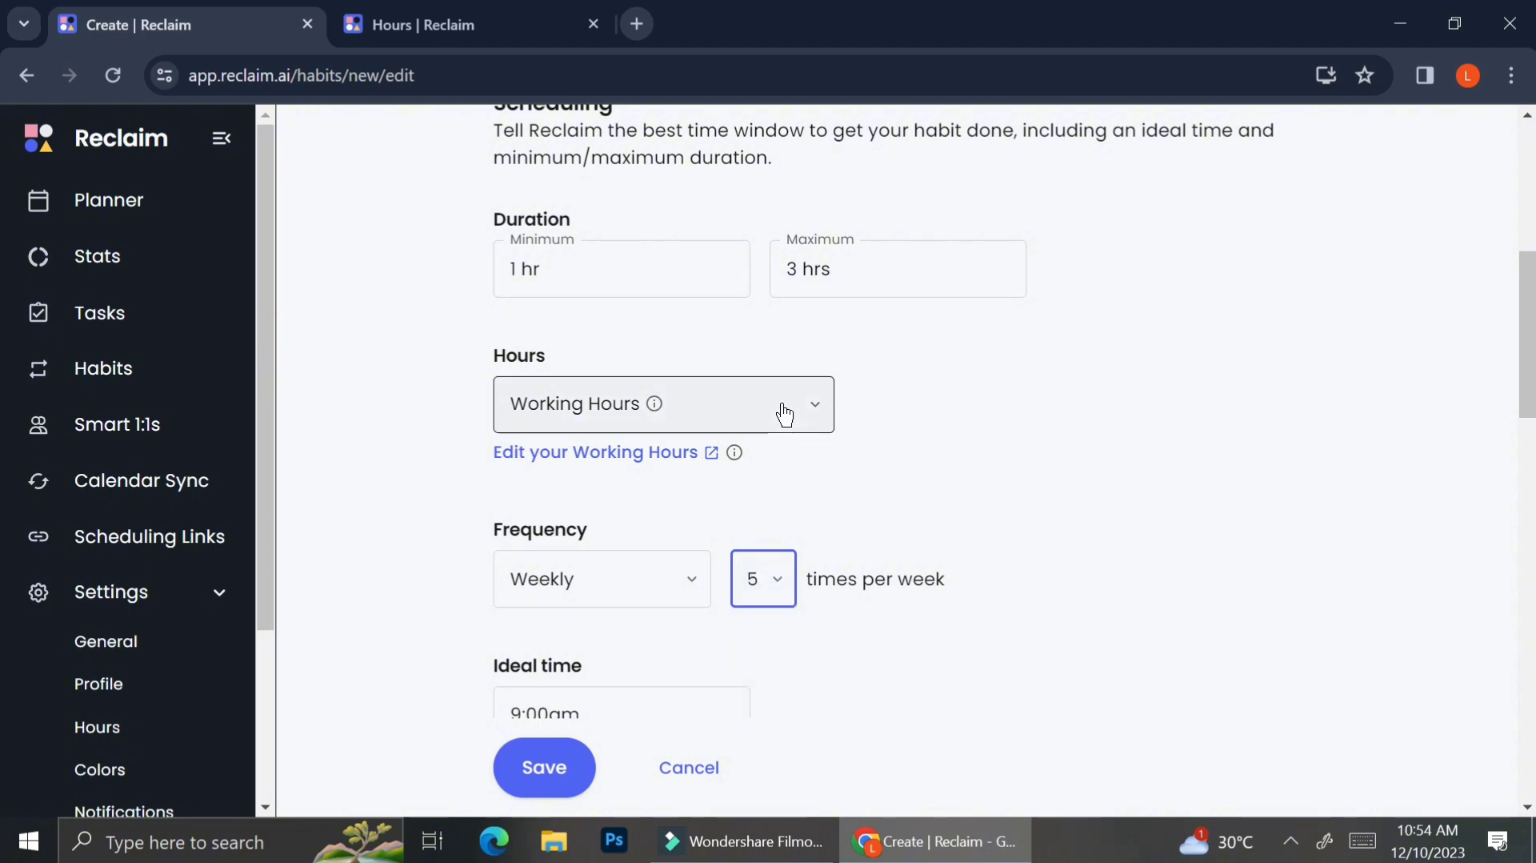
pyautogui.scroll(-3, 679, 488)
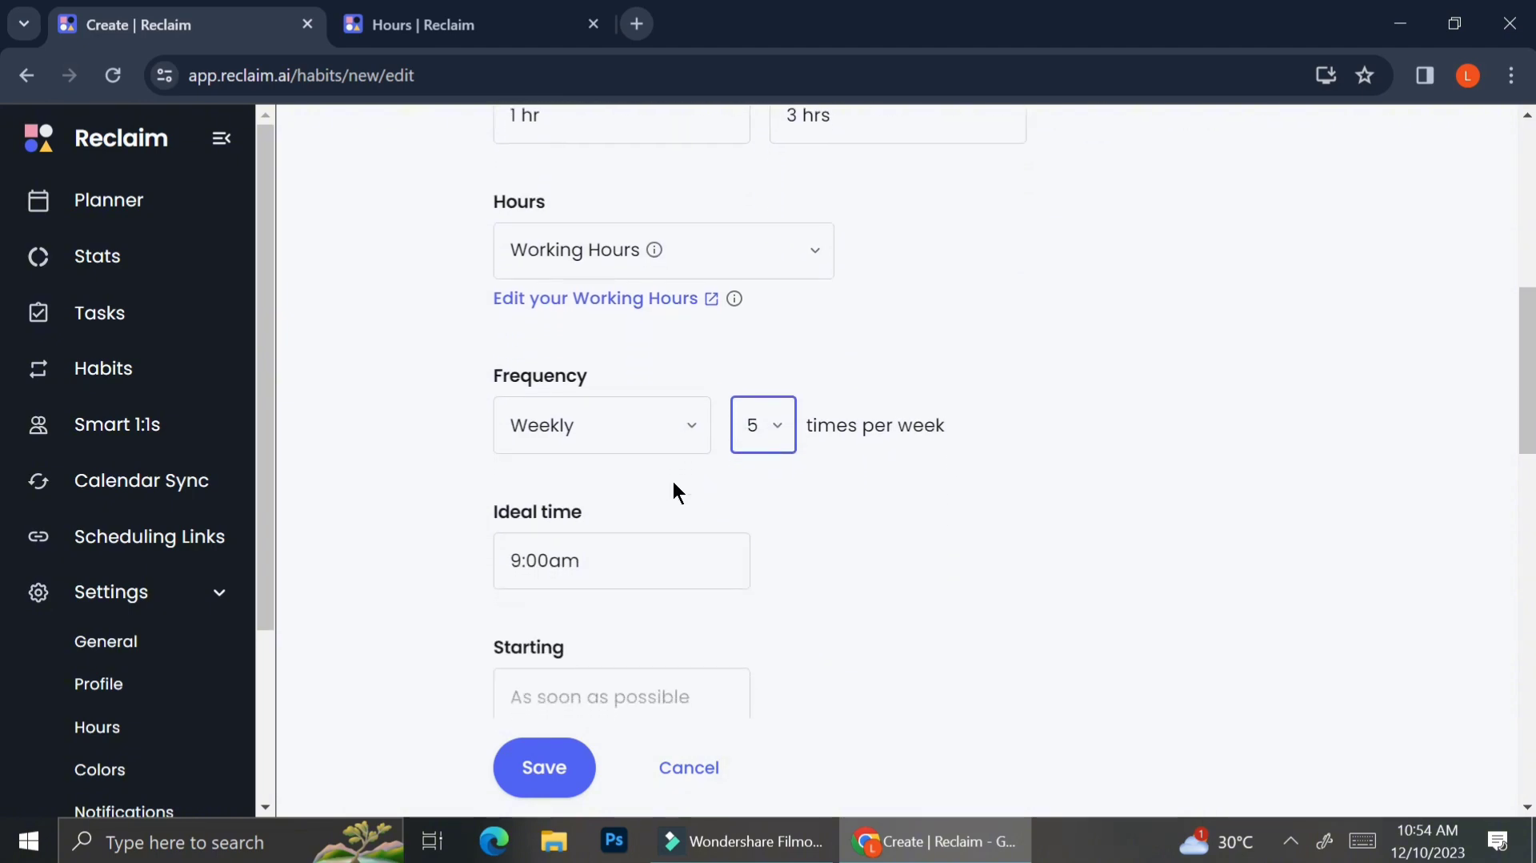
pyautogui.scroll(-1, 679, 492)
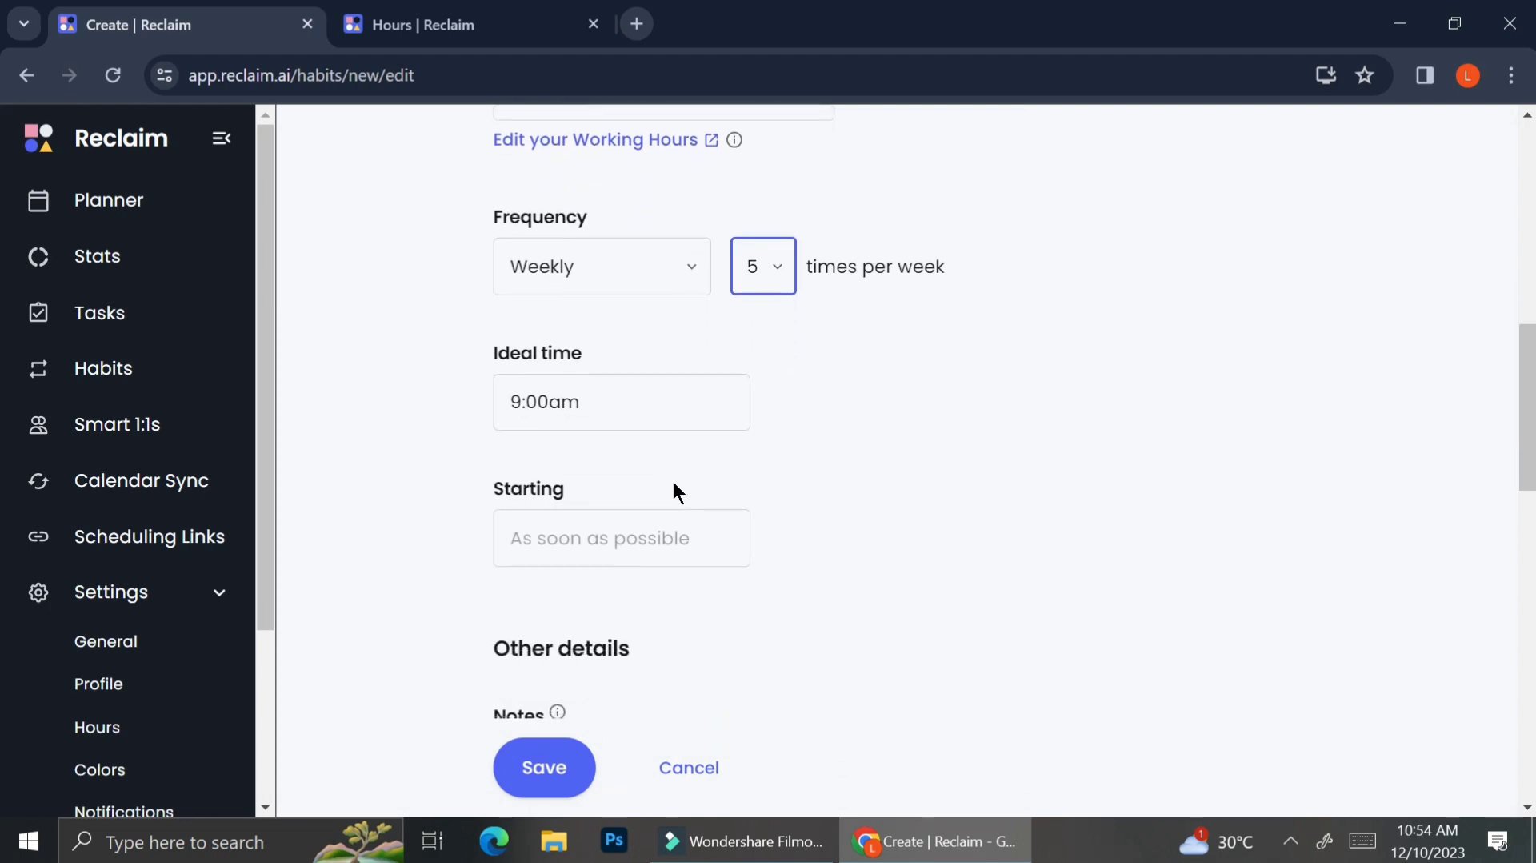
pyautogui.scroll(-1, 678, 492)
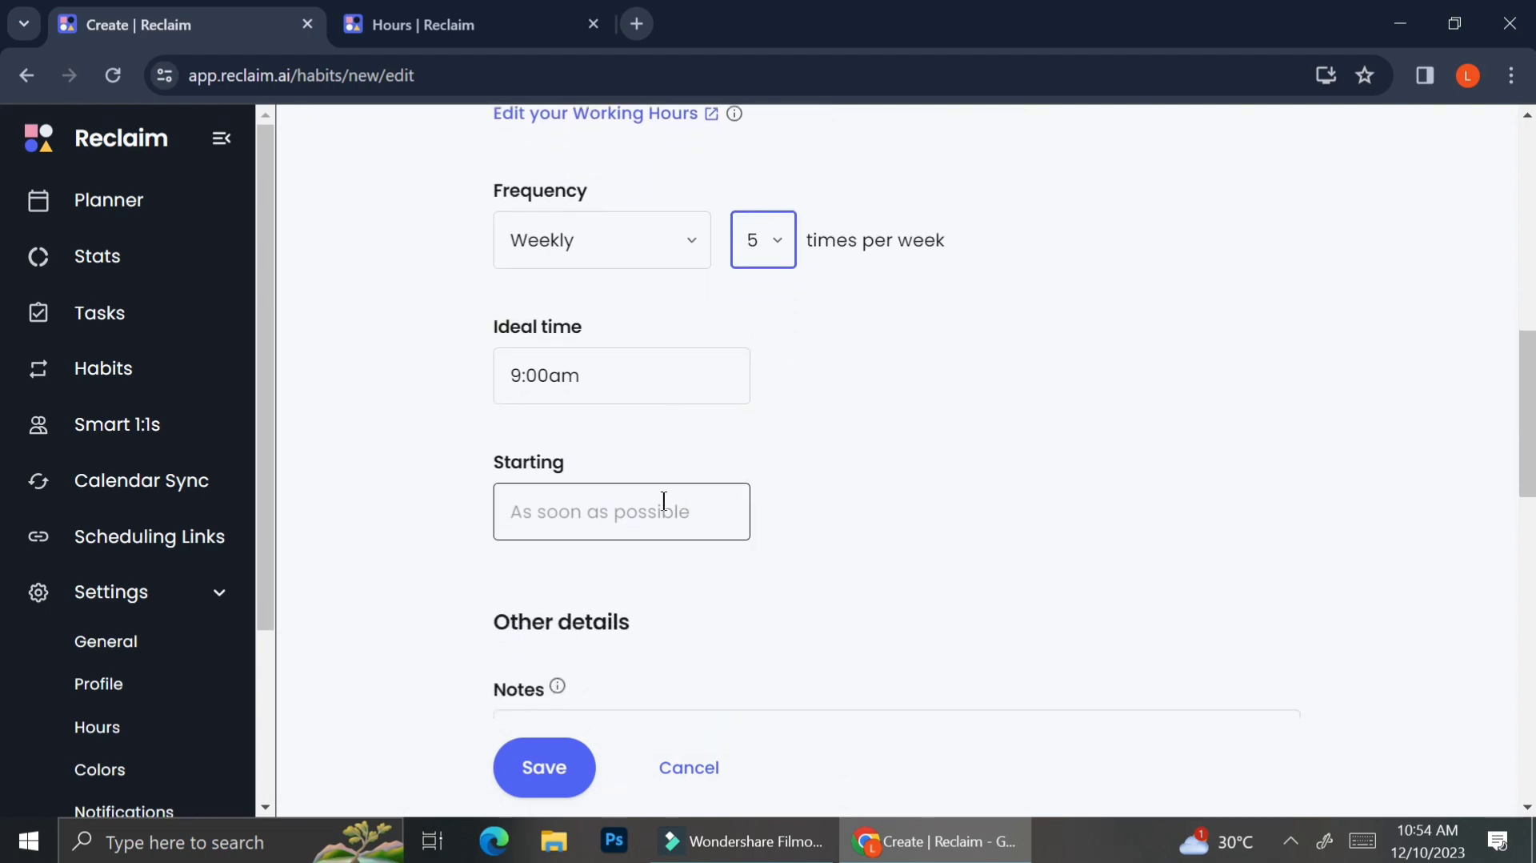
pyautogui.scroll(-3, 662, 502)
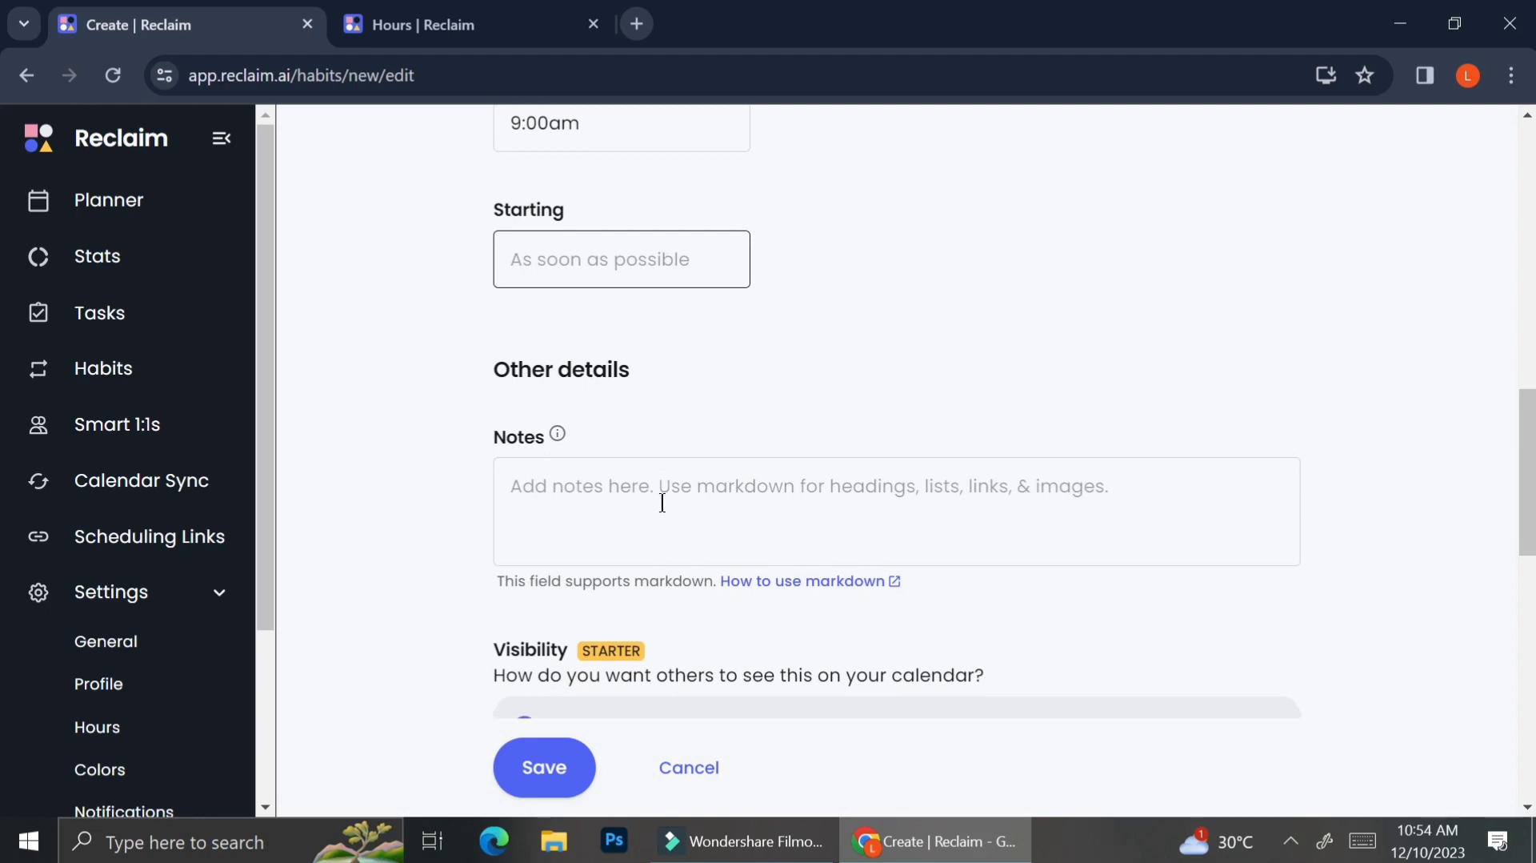
pyautogui.scroll(-2, 662, 502)
pyautogui.scroll(-2, 662, 502)
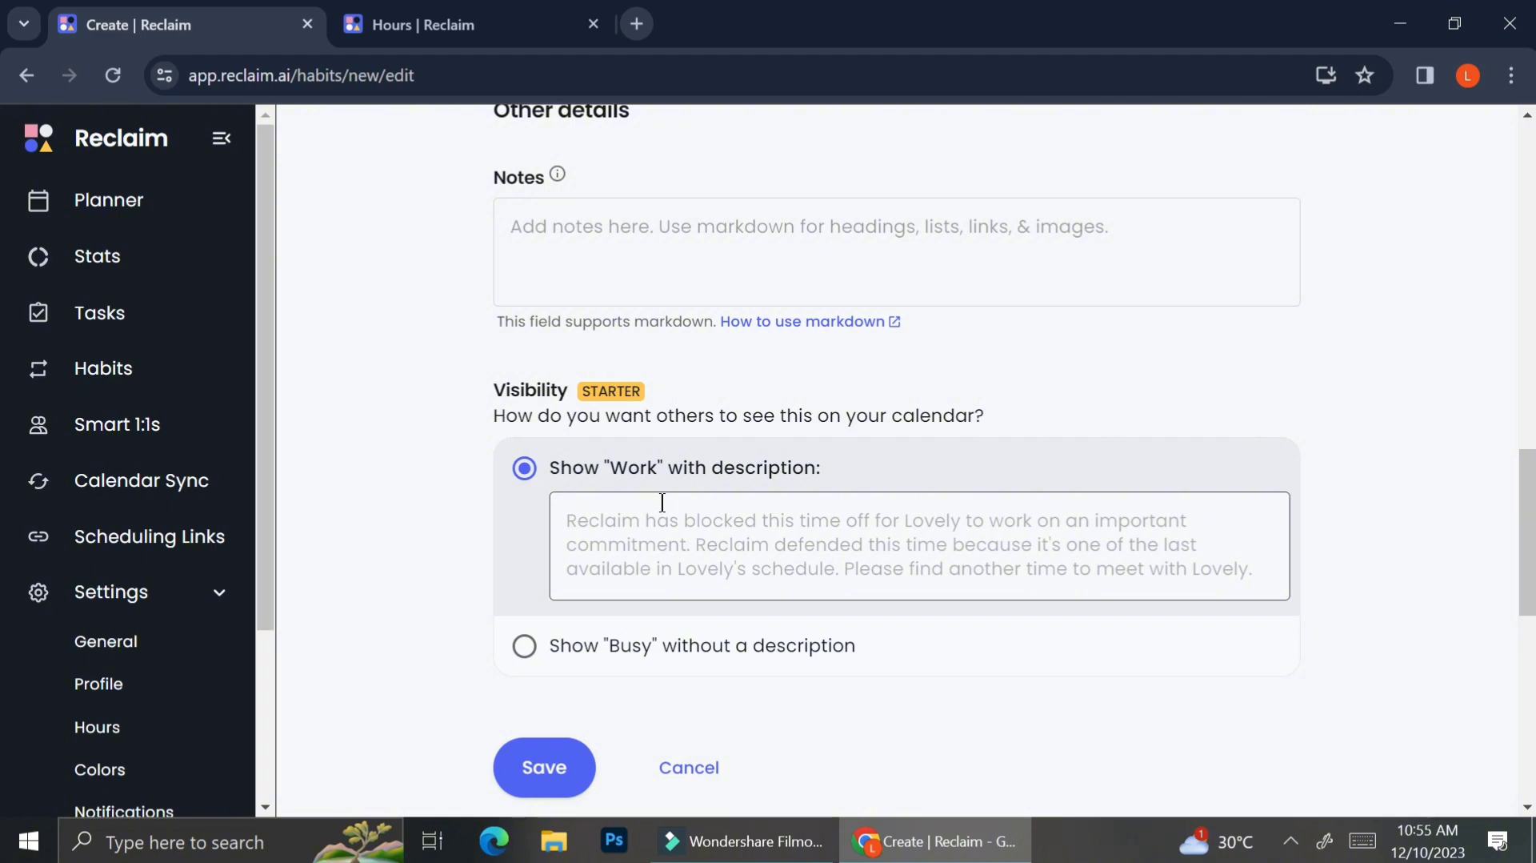
pyautogui.scroll(-1, 662, 501)
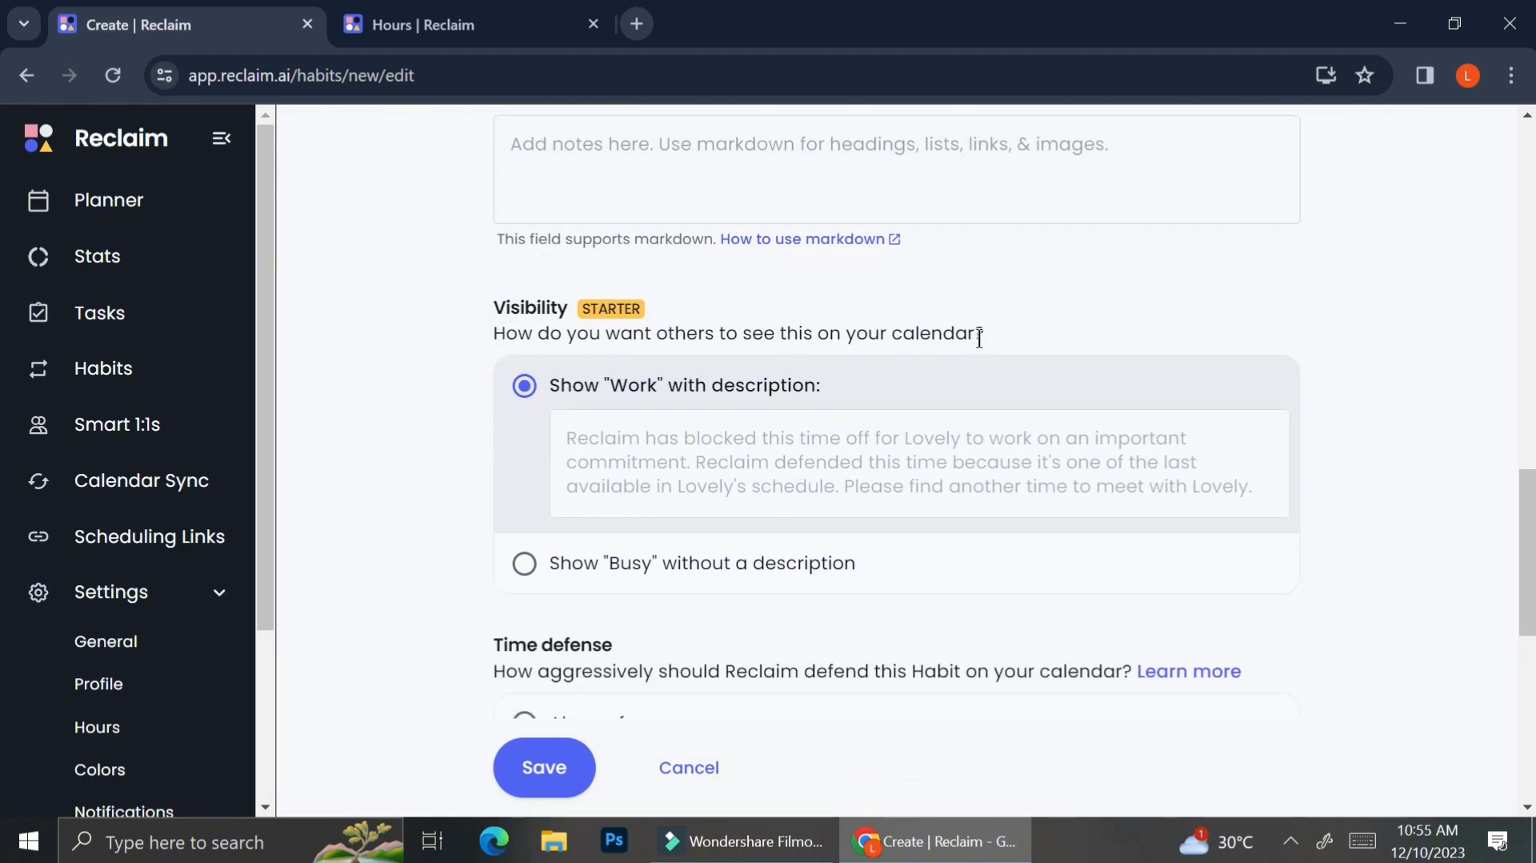
pyautogui.click(532, 569)
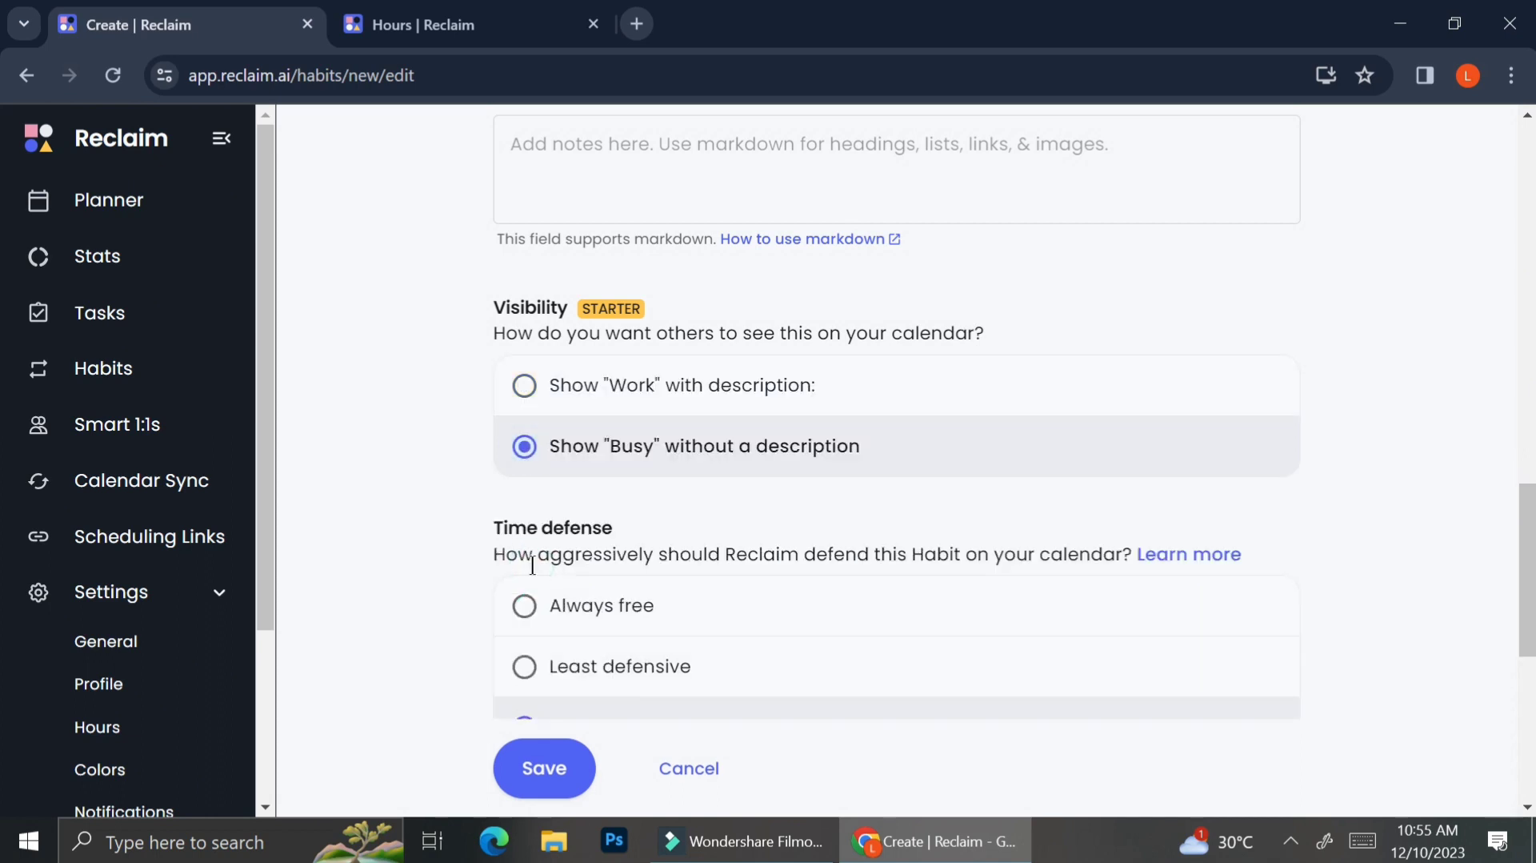
# Step: Set the habit's time defense to Most defensive
pyautogui.scroll(-2, 569, 633)
pyautogui.click(569, 629)
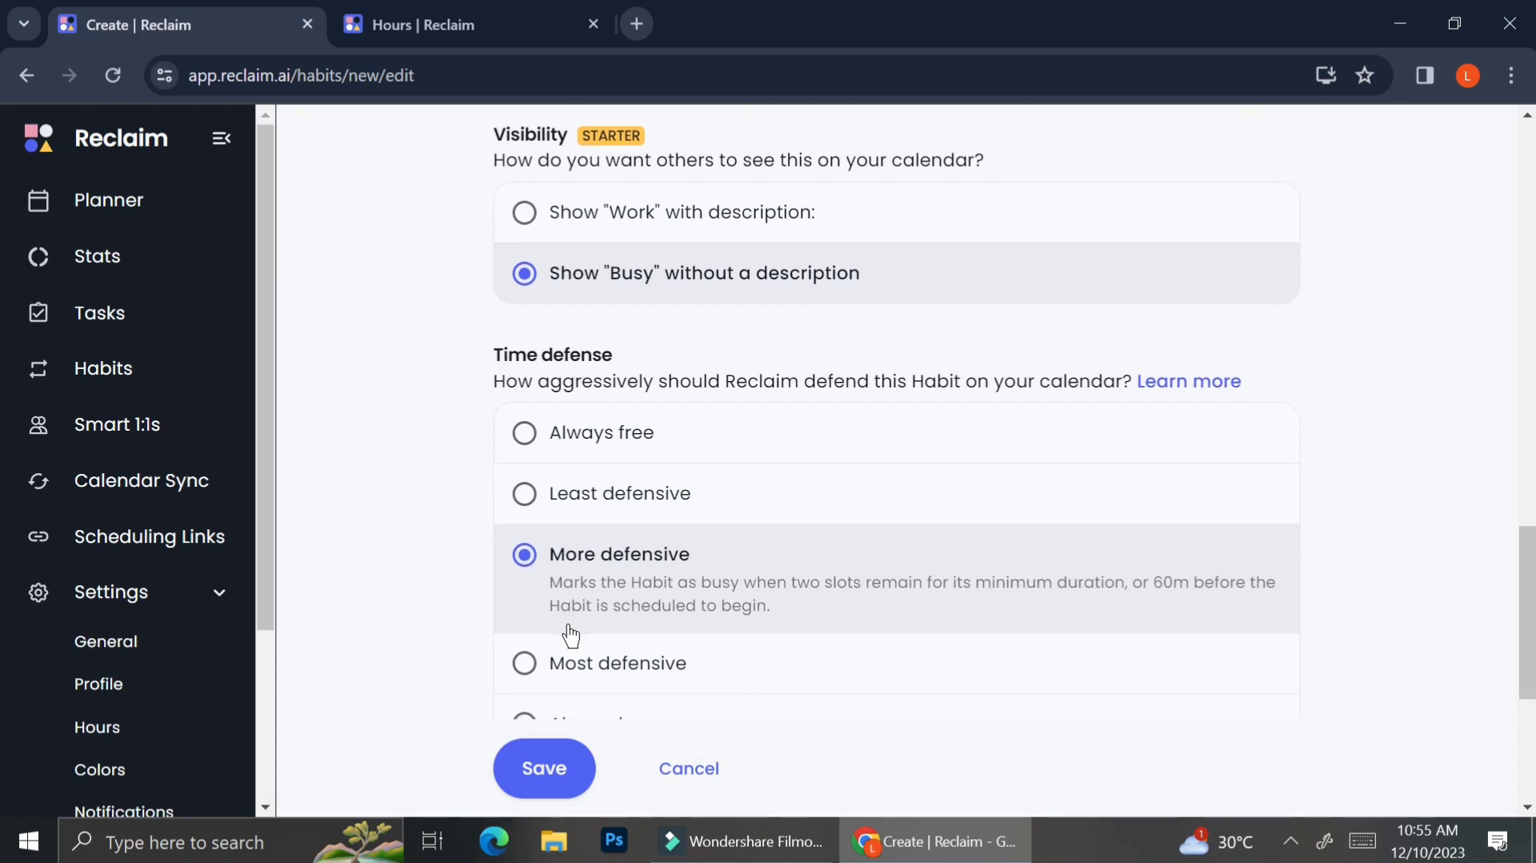
pyautogui.scroll(-1, 571, 636)
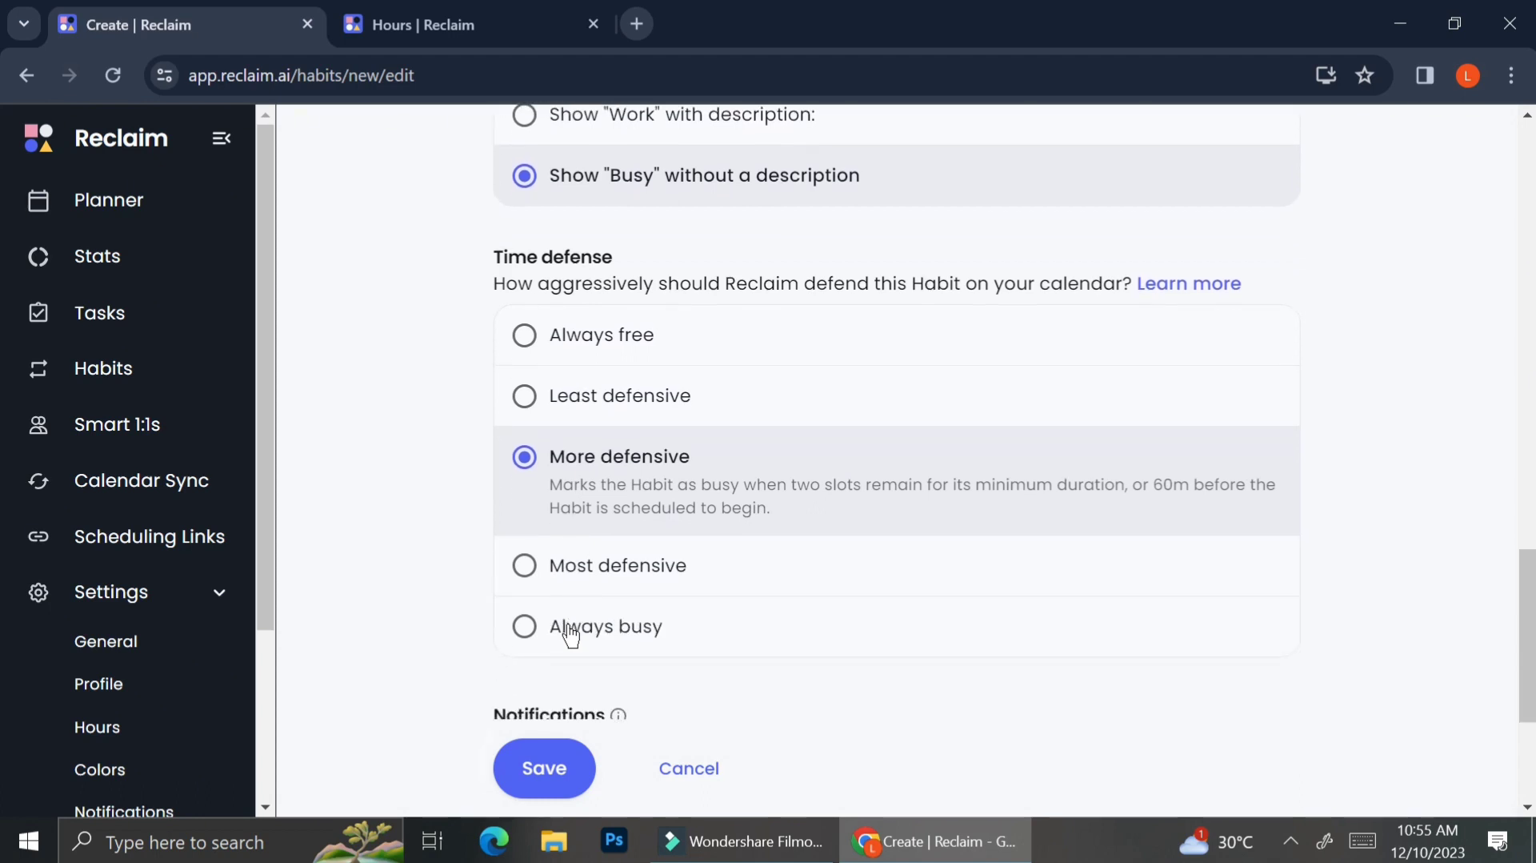
pyautogui.click(613, 573)
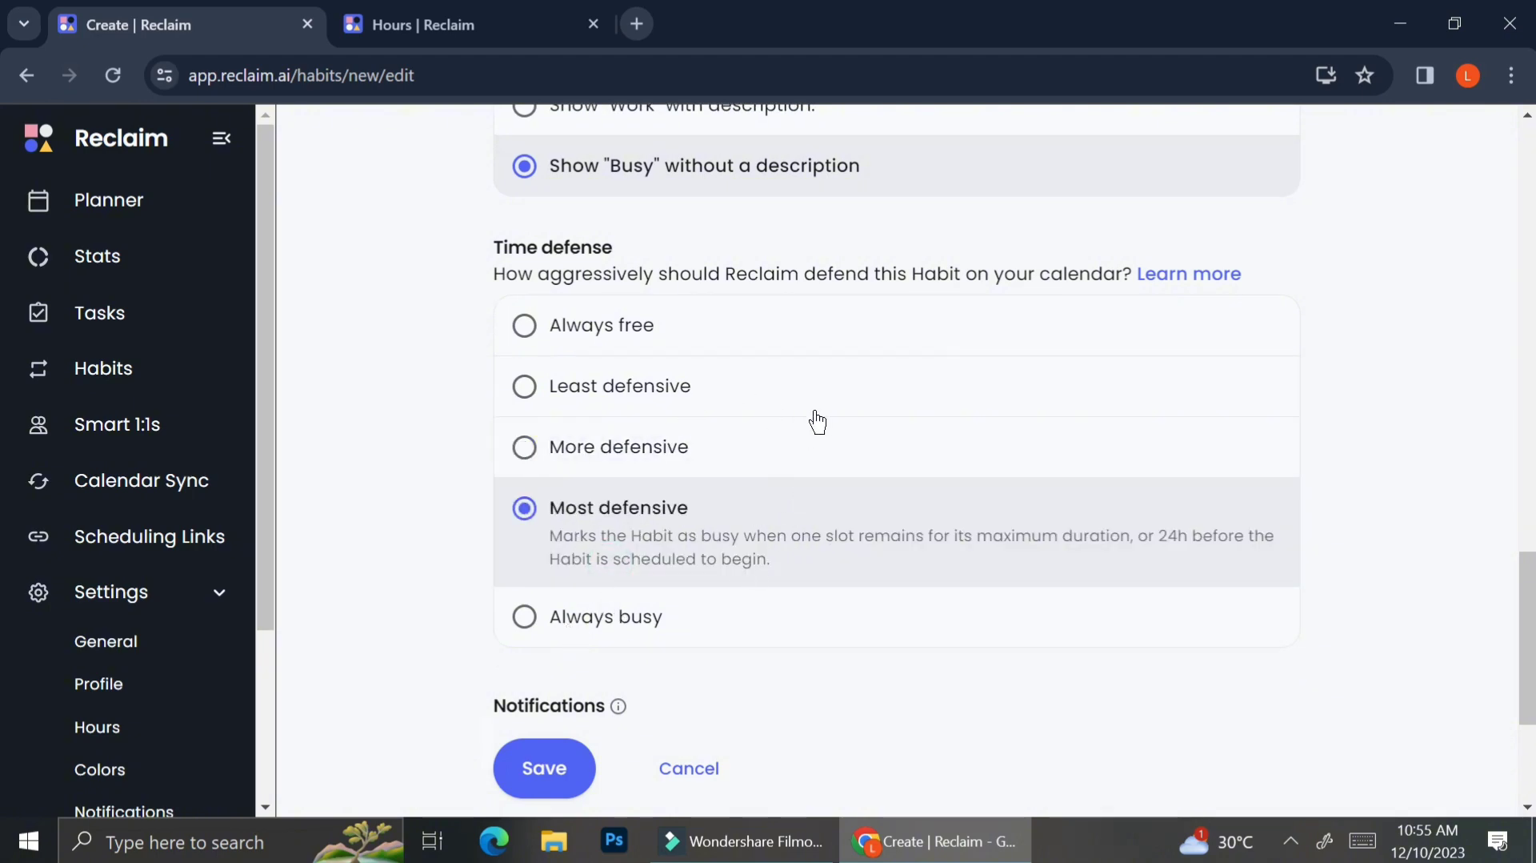
# Step: Expand the Advanced options and save the Work habit
pyautogui.scroll(1, 817, 422)
pyautogui.scroll(1, 817, 422)
pyautogui.scroll(-2, 817, 422)
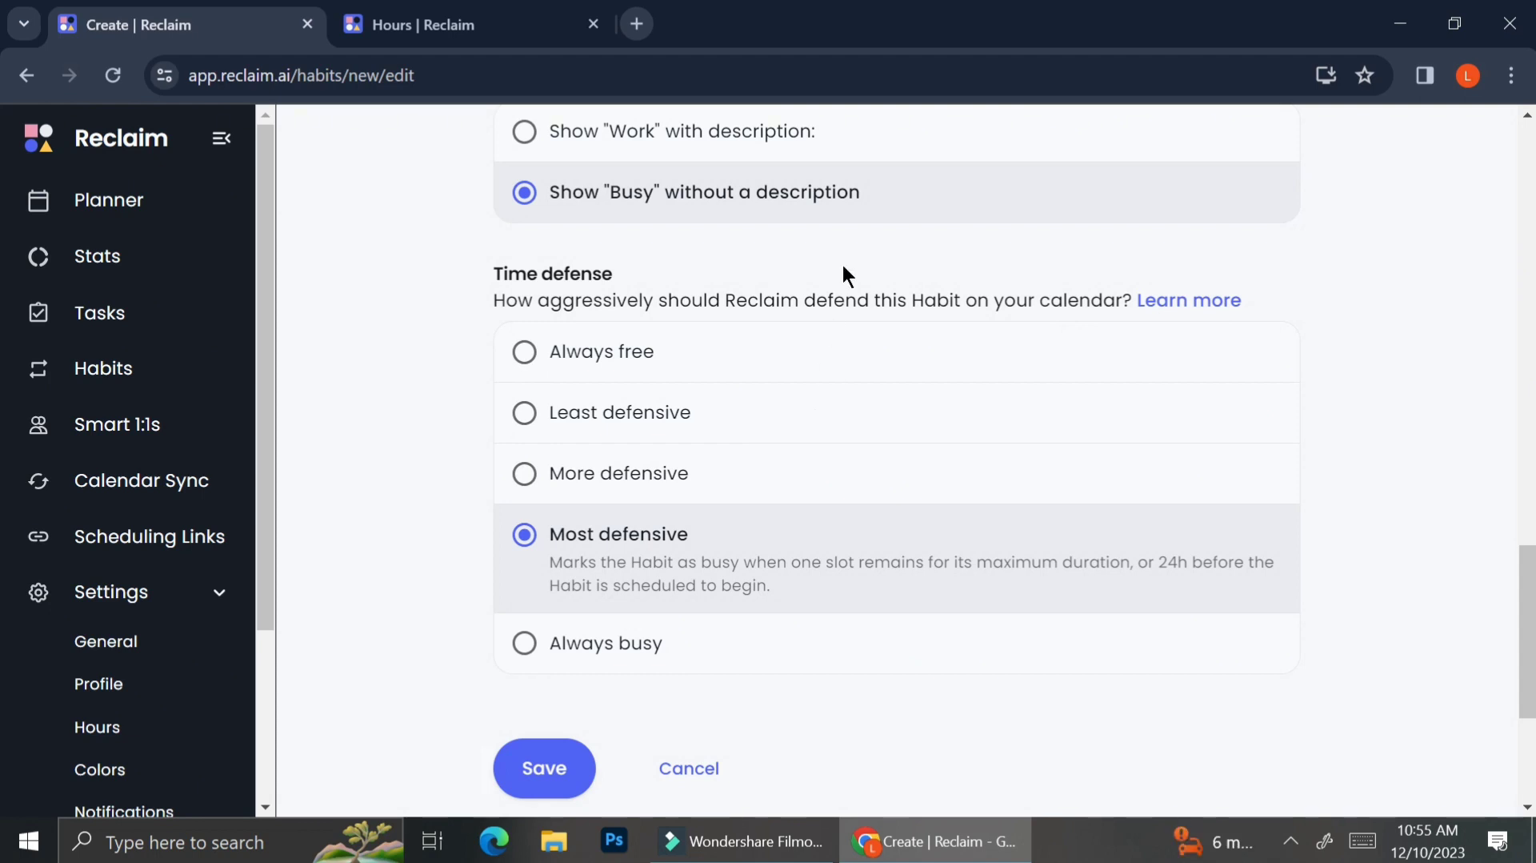
pyautogui.scroll(-4, 840, 260)
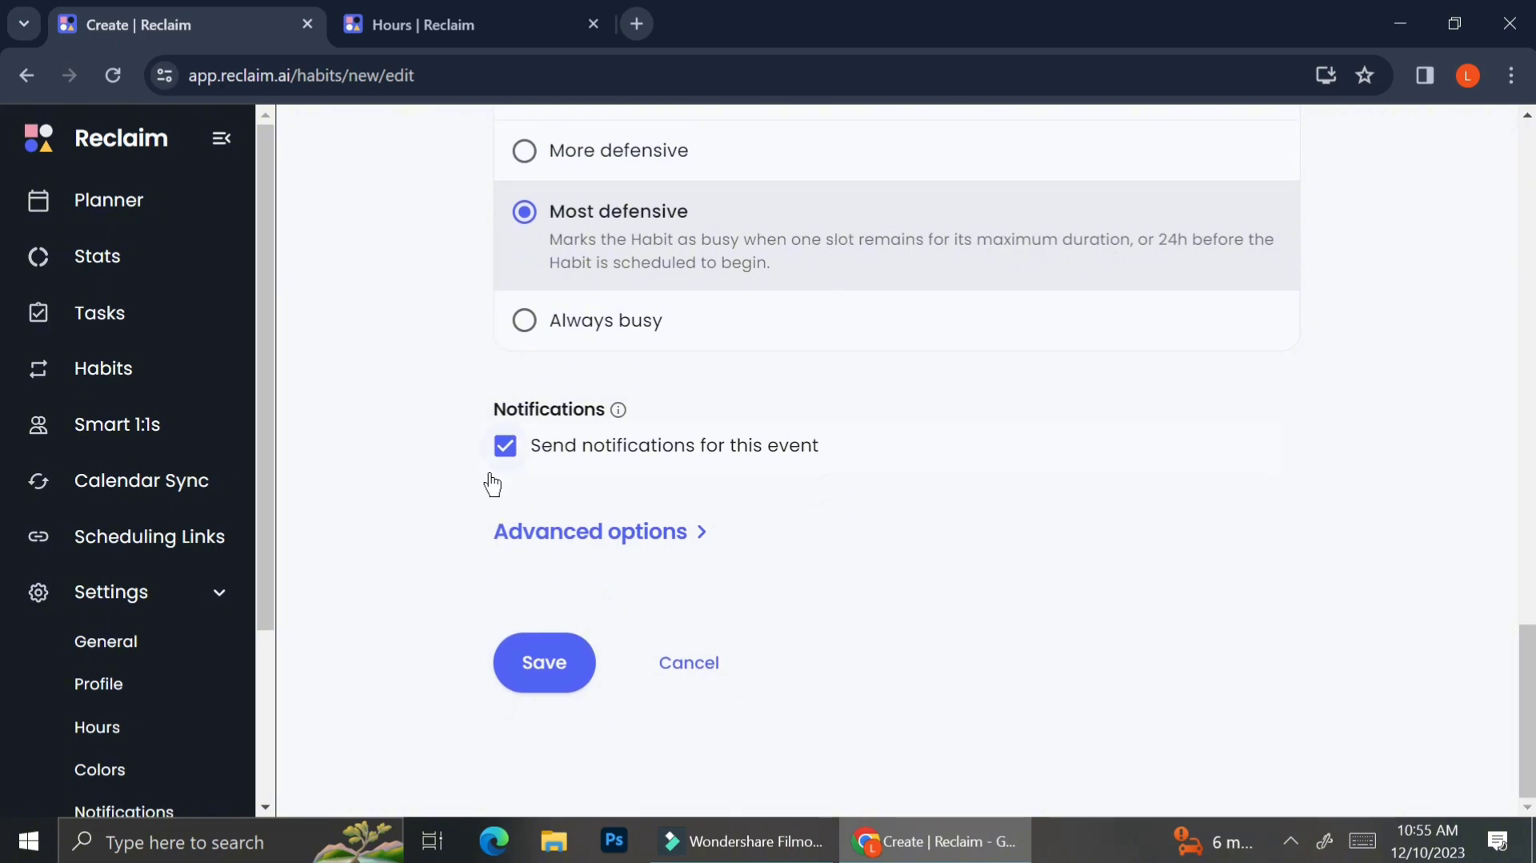
pyautogui.click(513, 446)
pyautogui.click(508, 457)
pyautogui.click(570, 533)
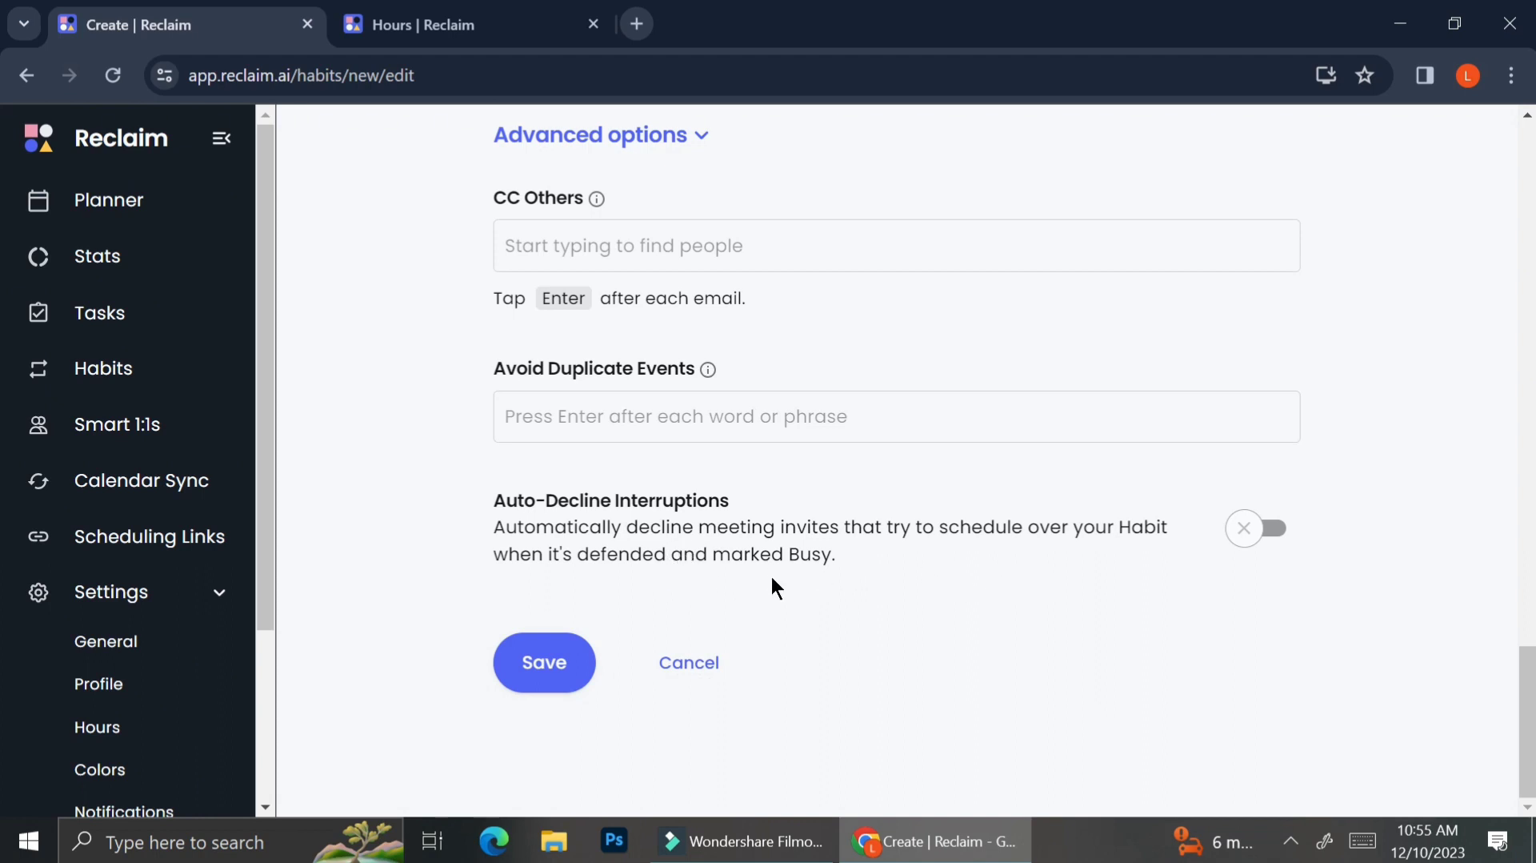
pyautogui.click(543, 673)
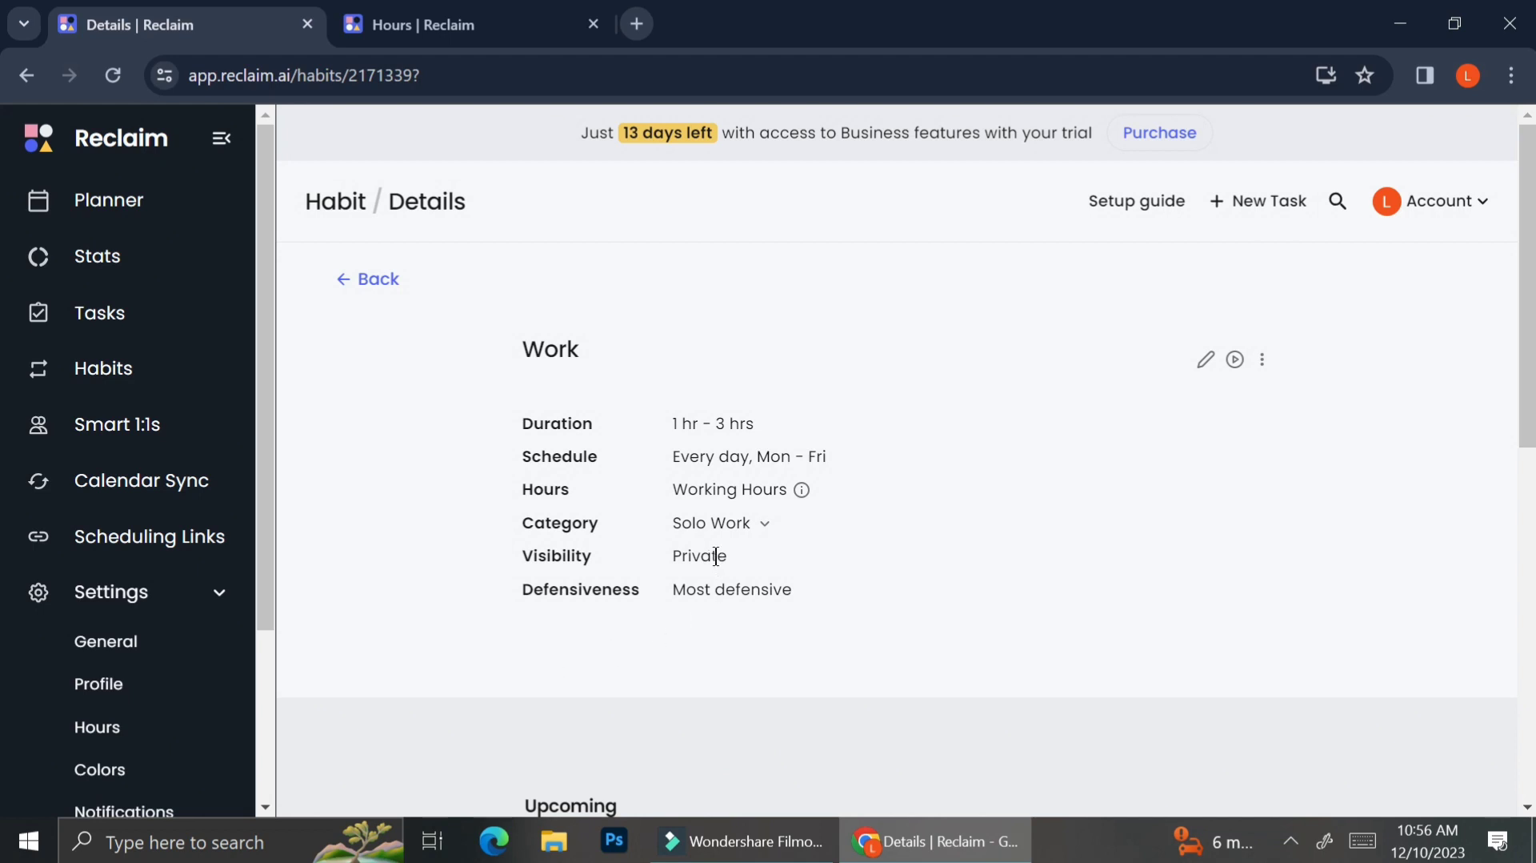
# Step: Review the saved Work habit's details, its upcoming sessions, and its blocks in the weekly Planner
pyautogui.scroll(-5, 697, 607)
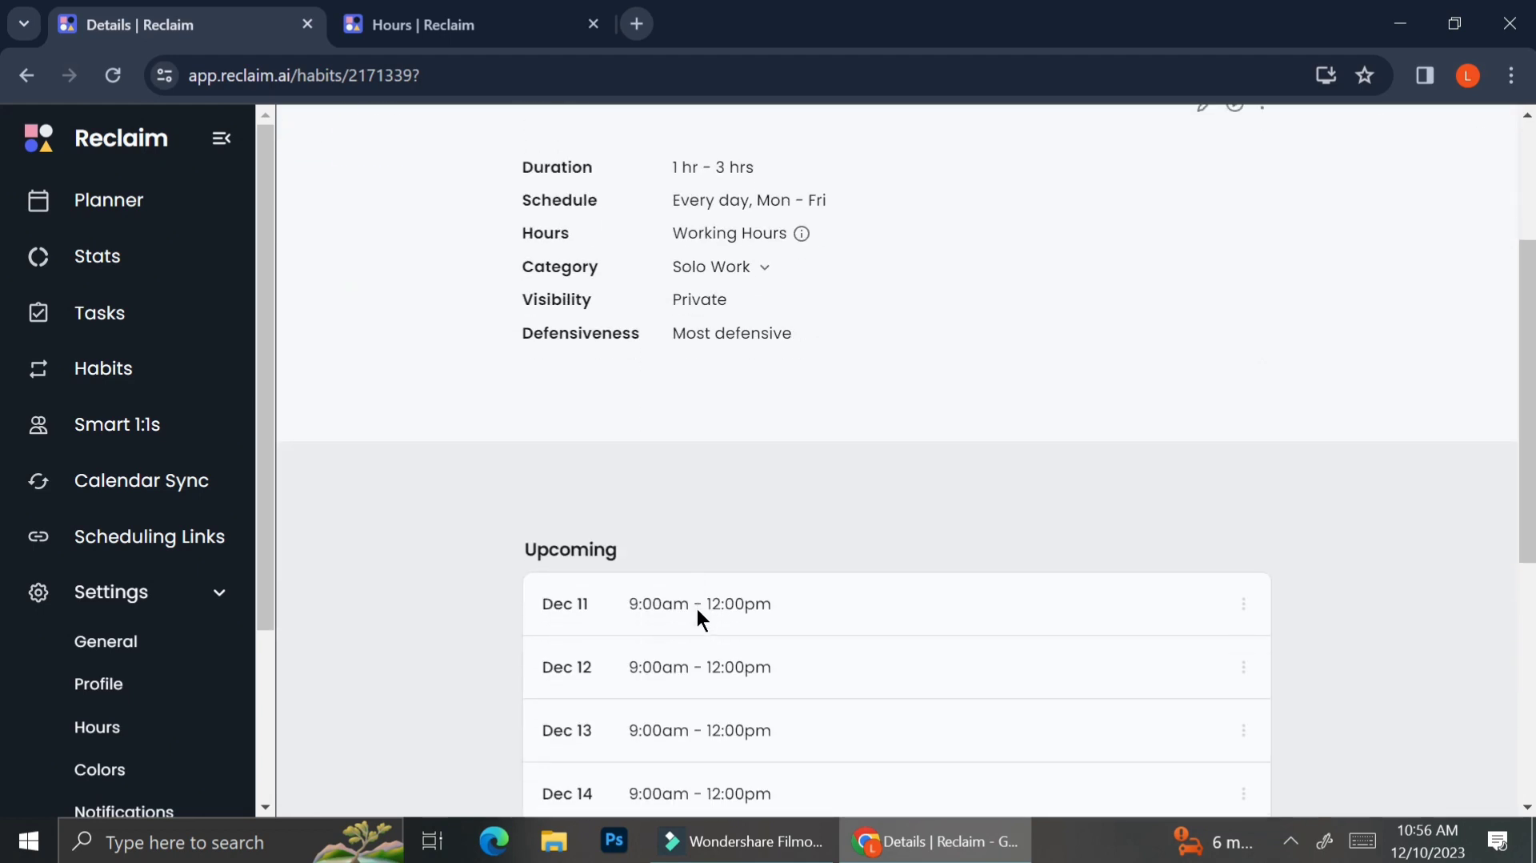
pyautogui.scroll(-2, 698, 616)
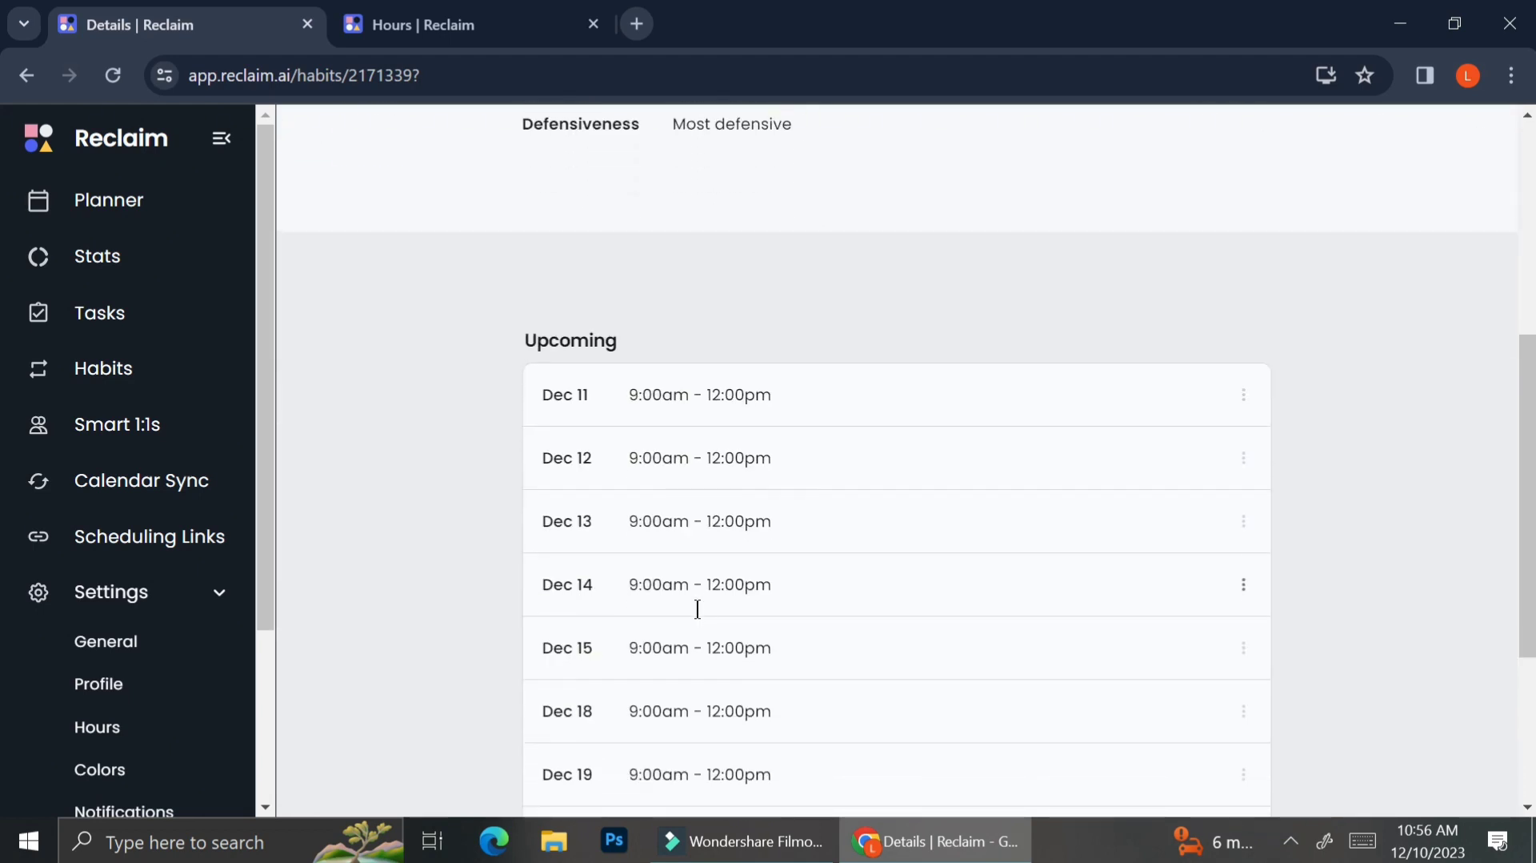
pyautogui.scroll(-3, 698, 612)
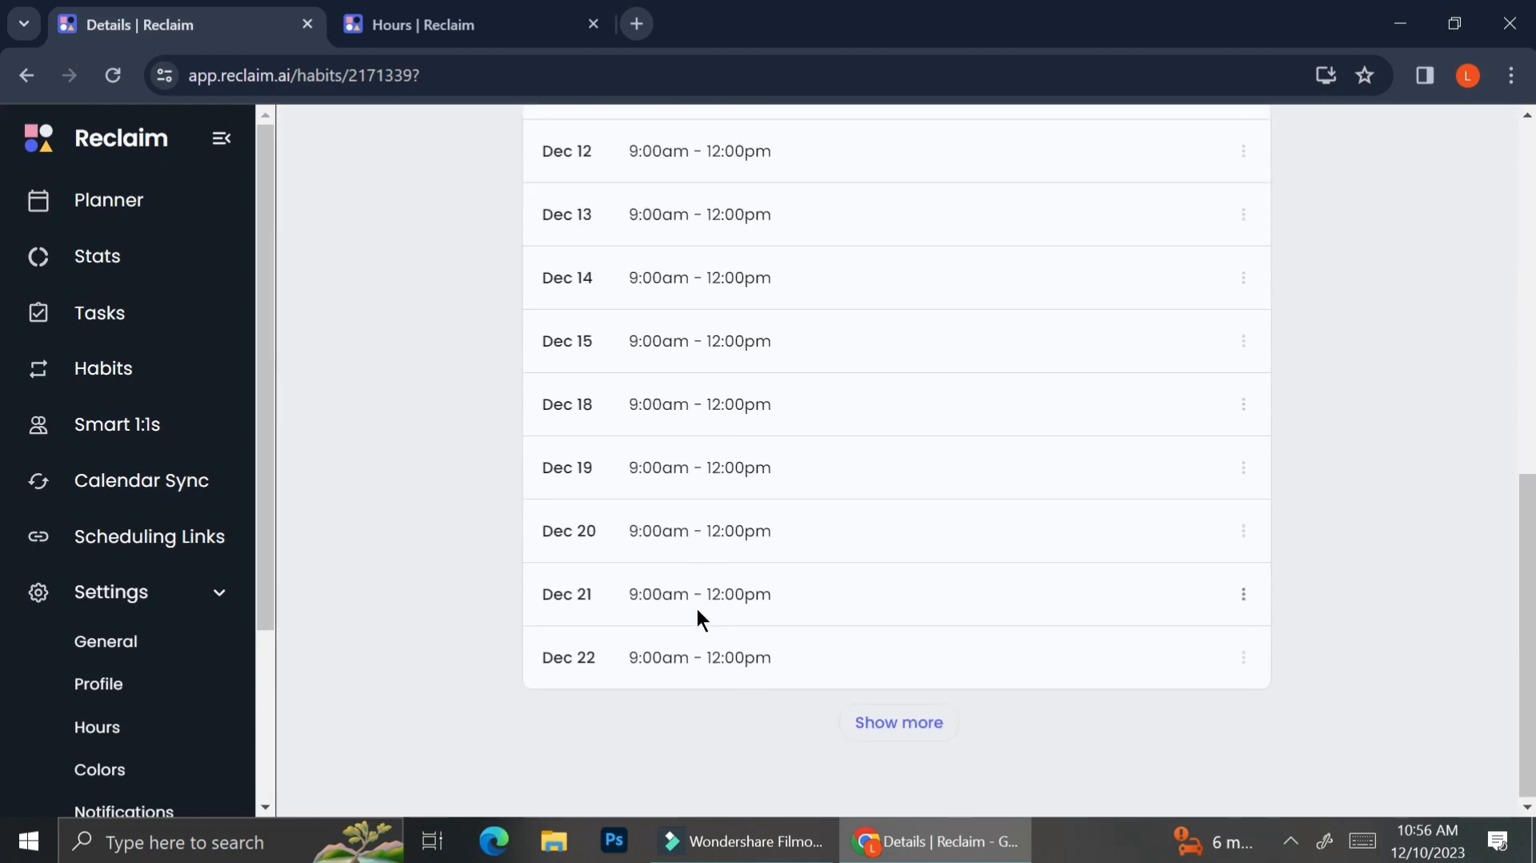
pyautogui.scroll(5, 698, 612)
pyautogui.scroll(4, 697, 620)
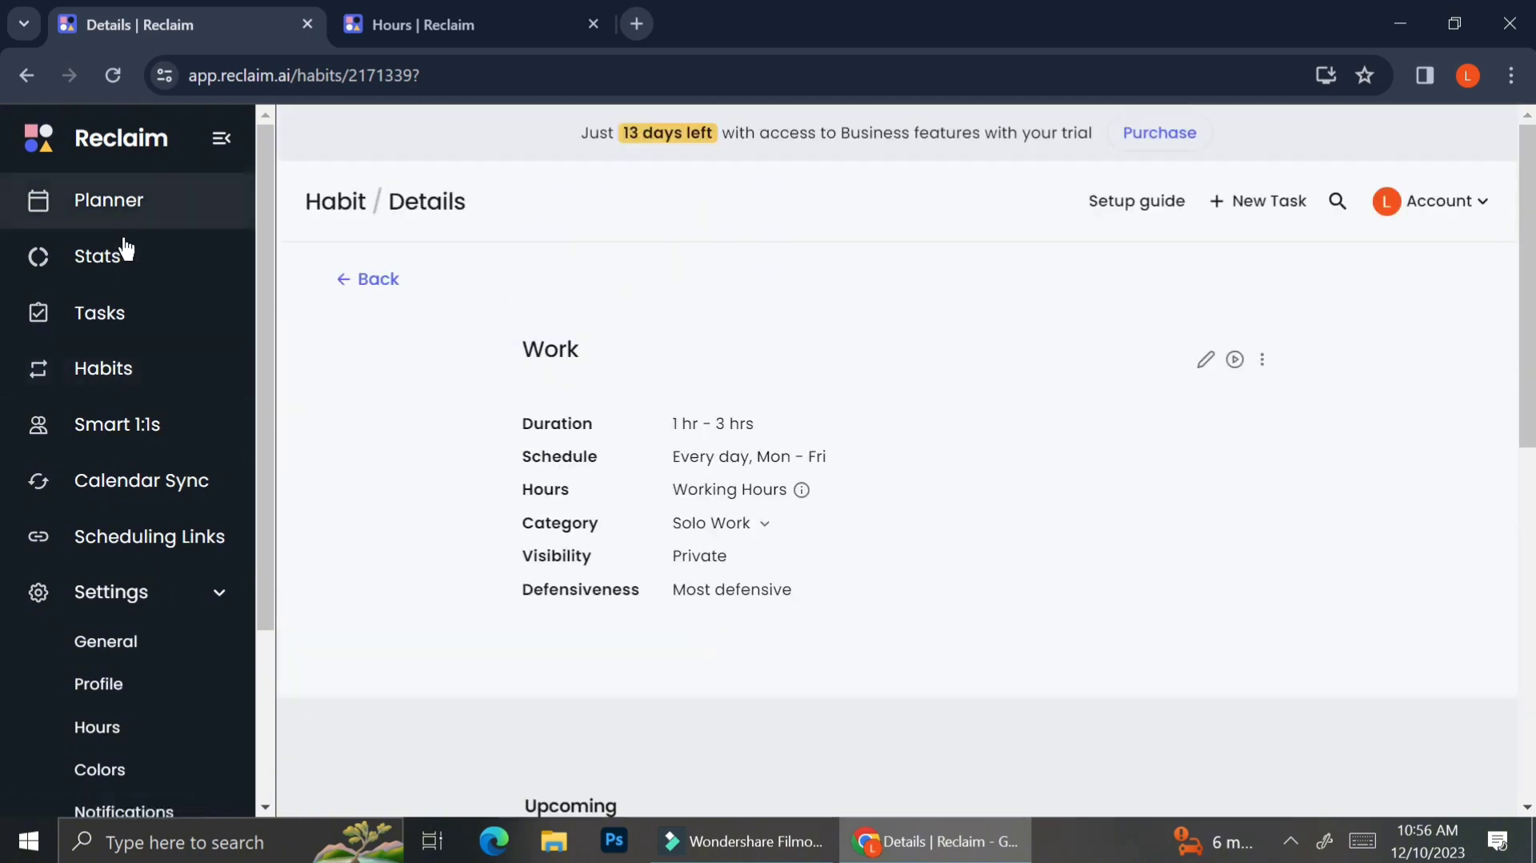
pyautogui.click(131, 201)
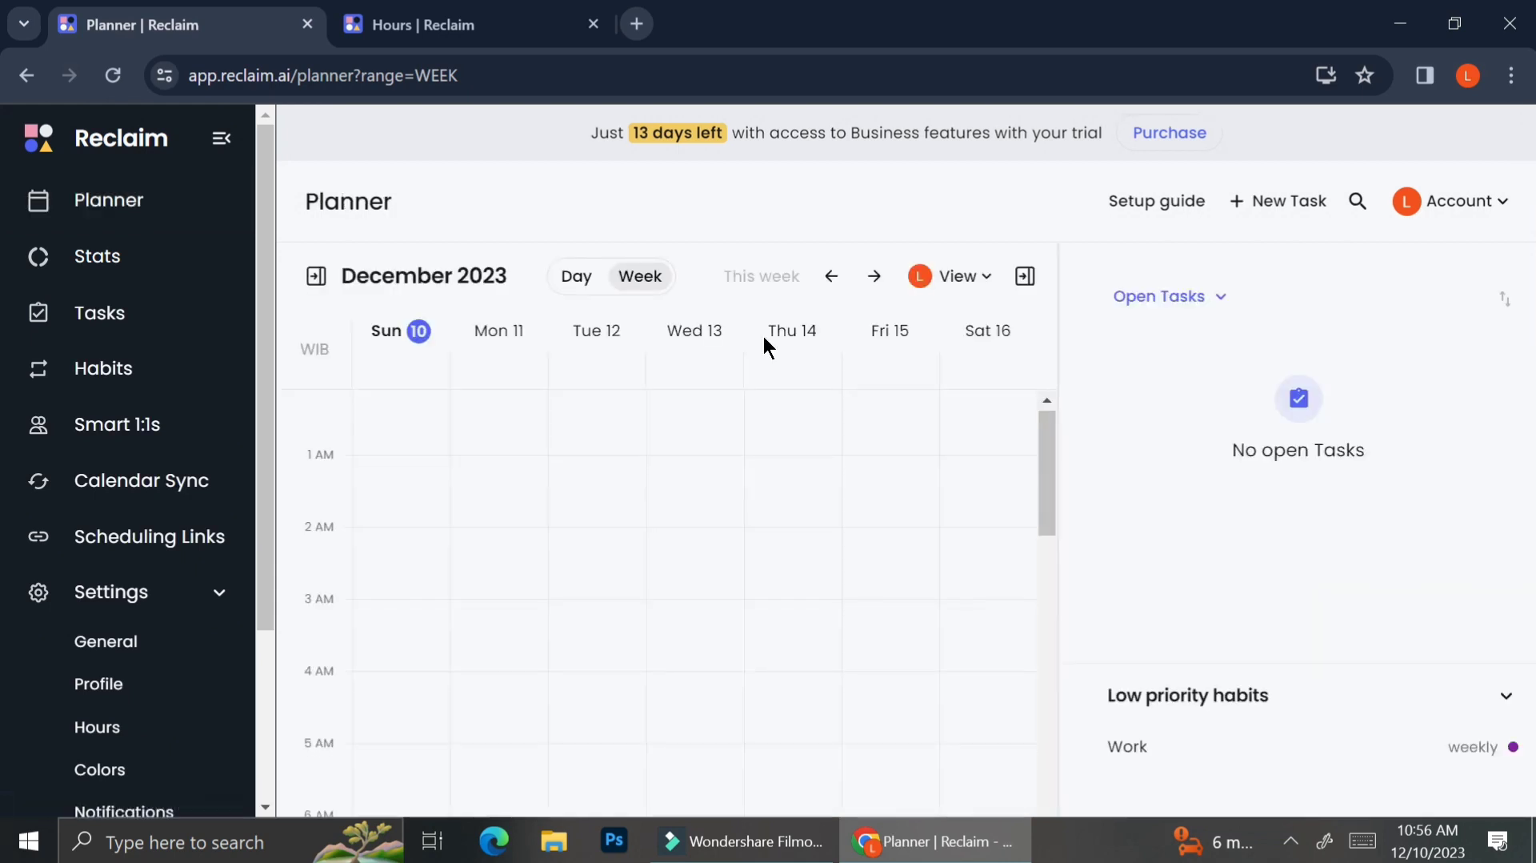
pyautogui.scroll(-3, 696, 593)
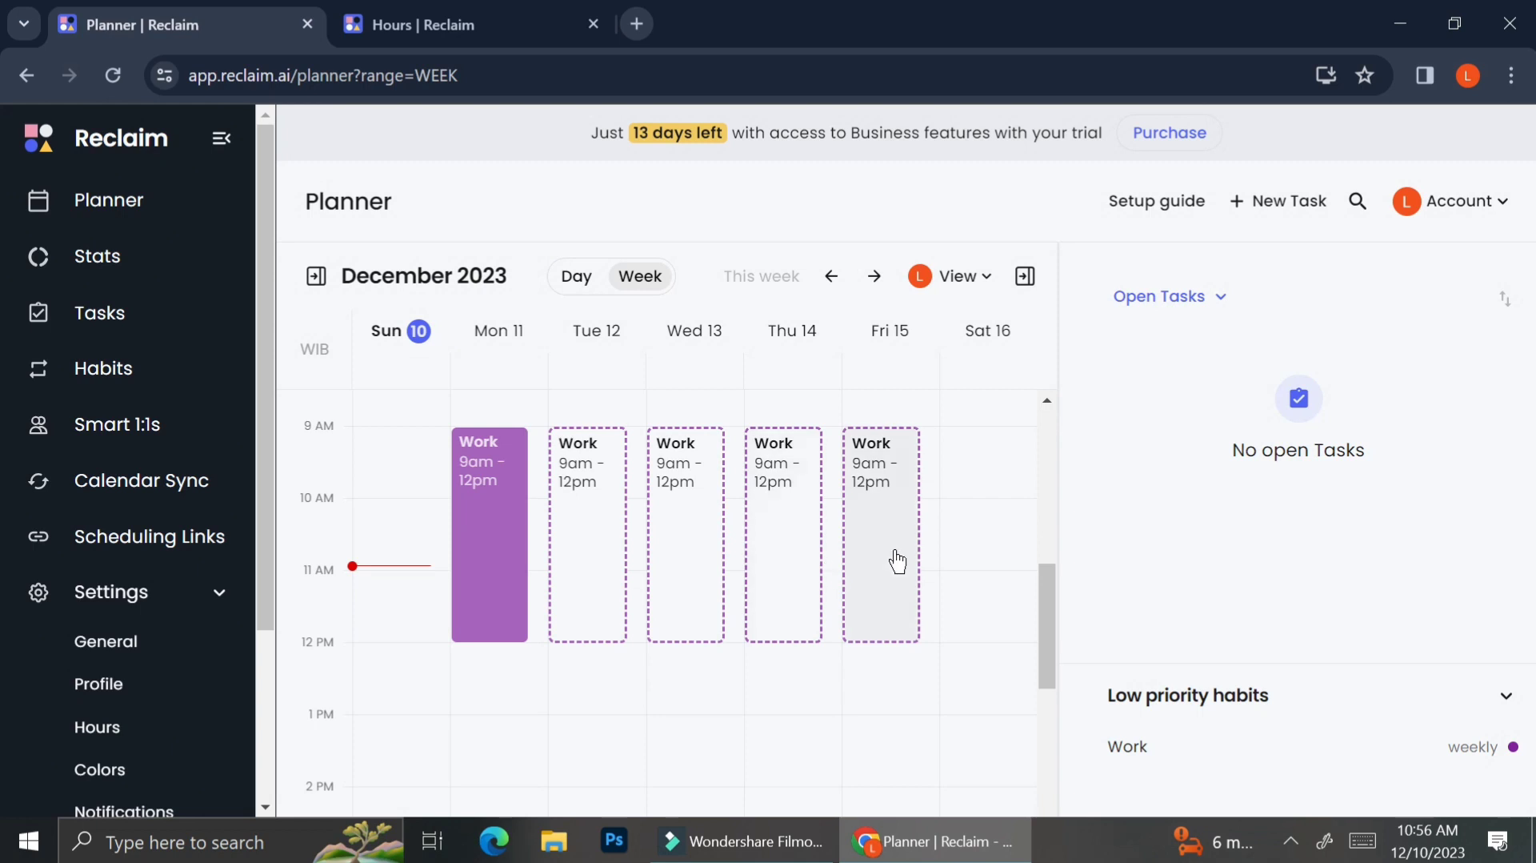
# Step: Move the Work habit from low priority into the Priority habits group
pyautogui.click(145, 385)
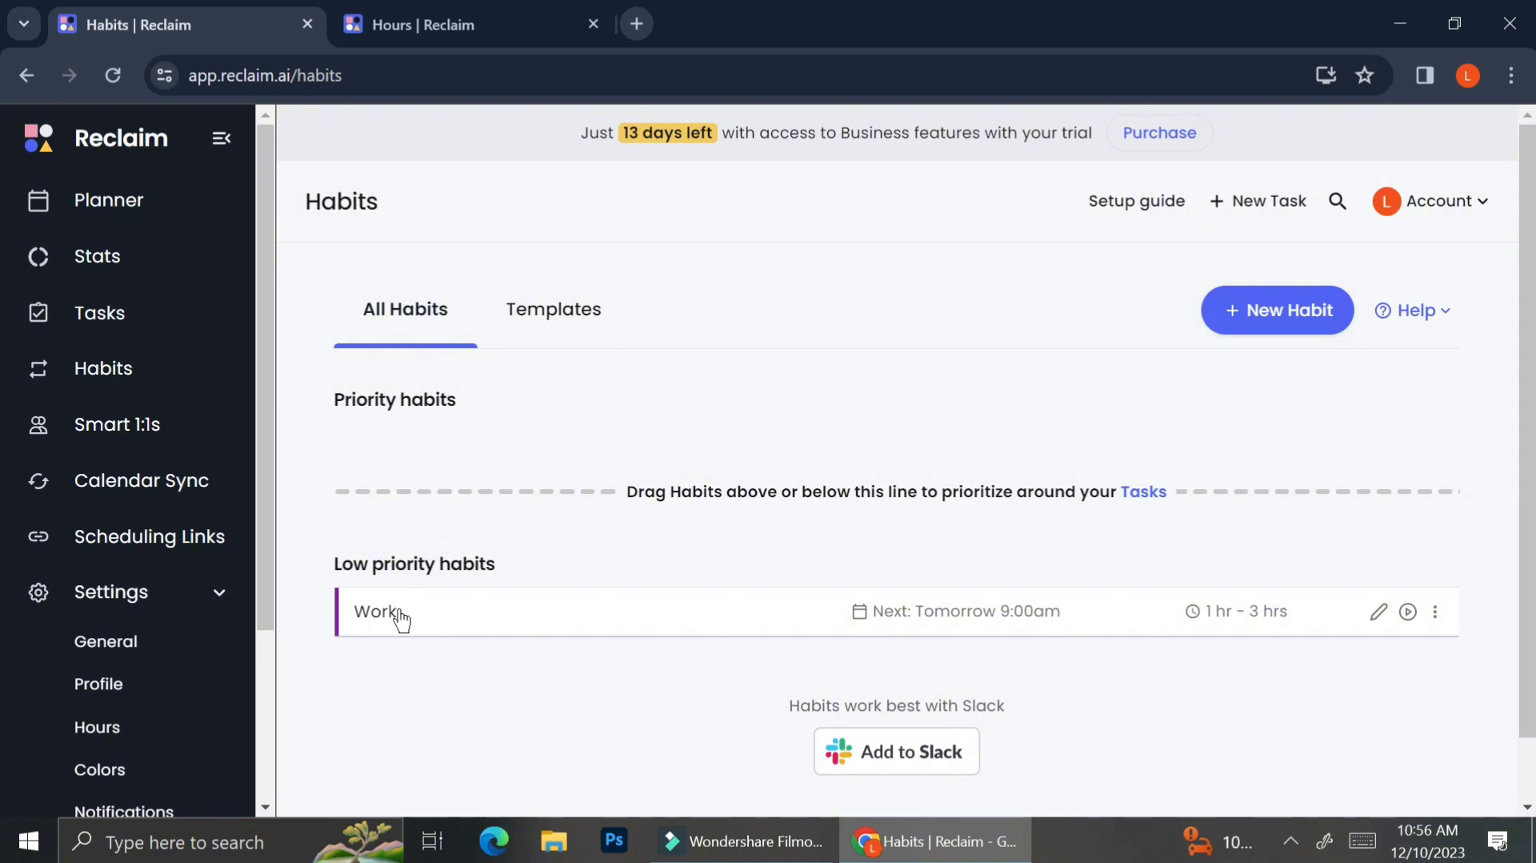
pyautogui.moveTo(398, 613); pyautogui.dragTo(409, 454)
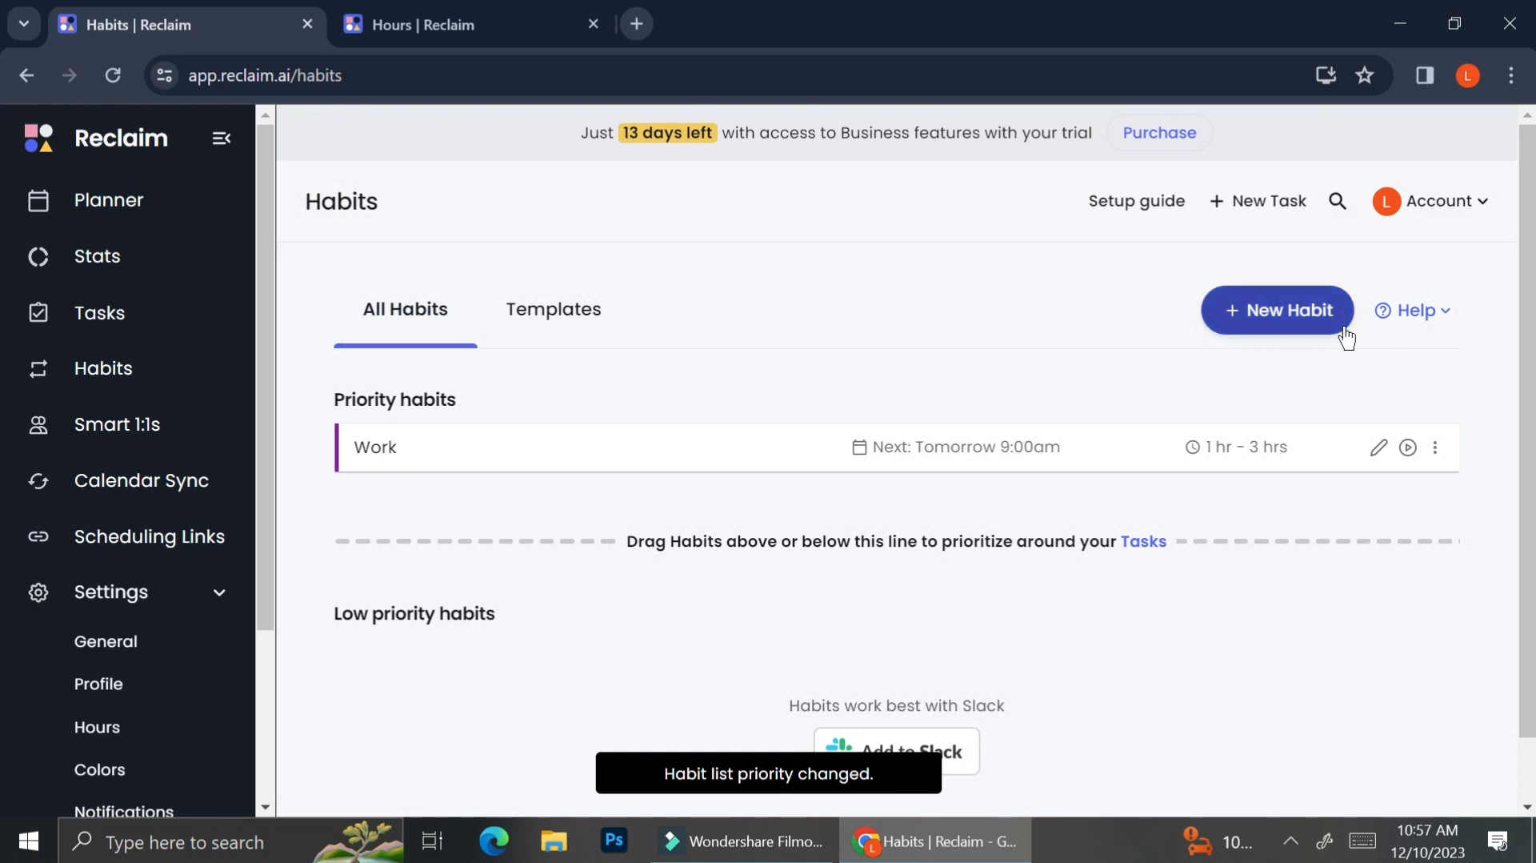
# Step: Start a new habit from the Lunch template and set its color to yellow
pyautogui.click(588, 339)
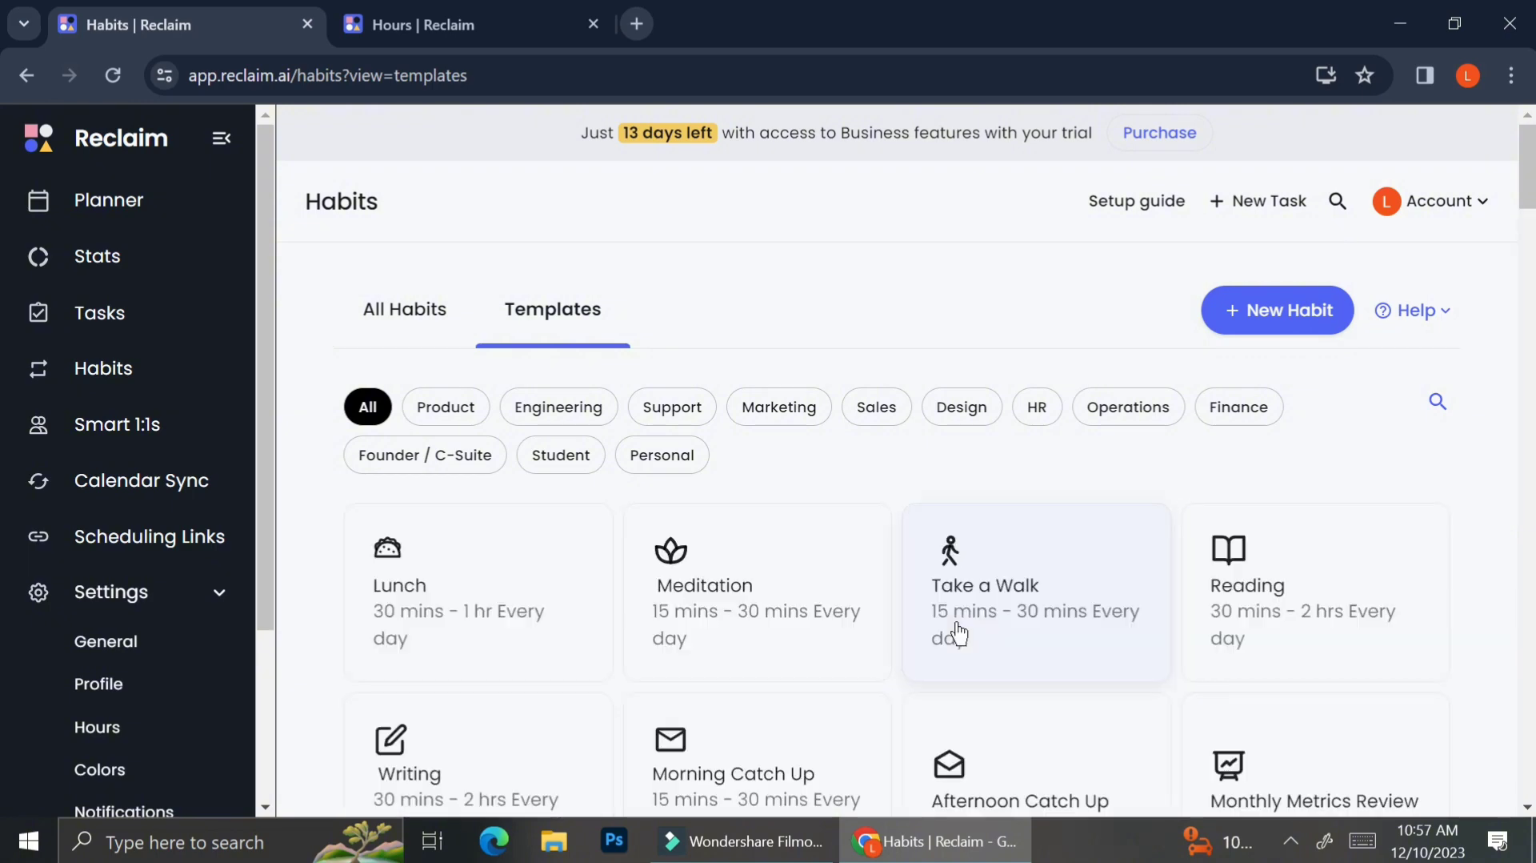
pyautogui.scroll(-2, 959, 634)
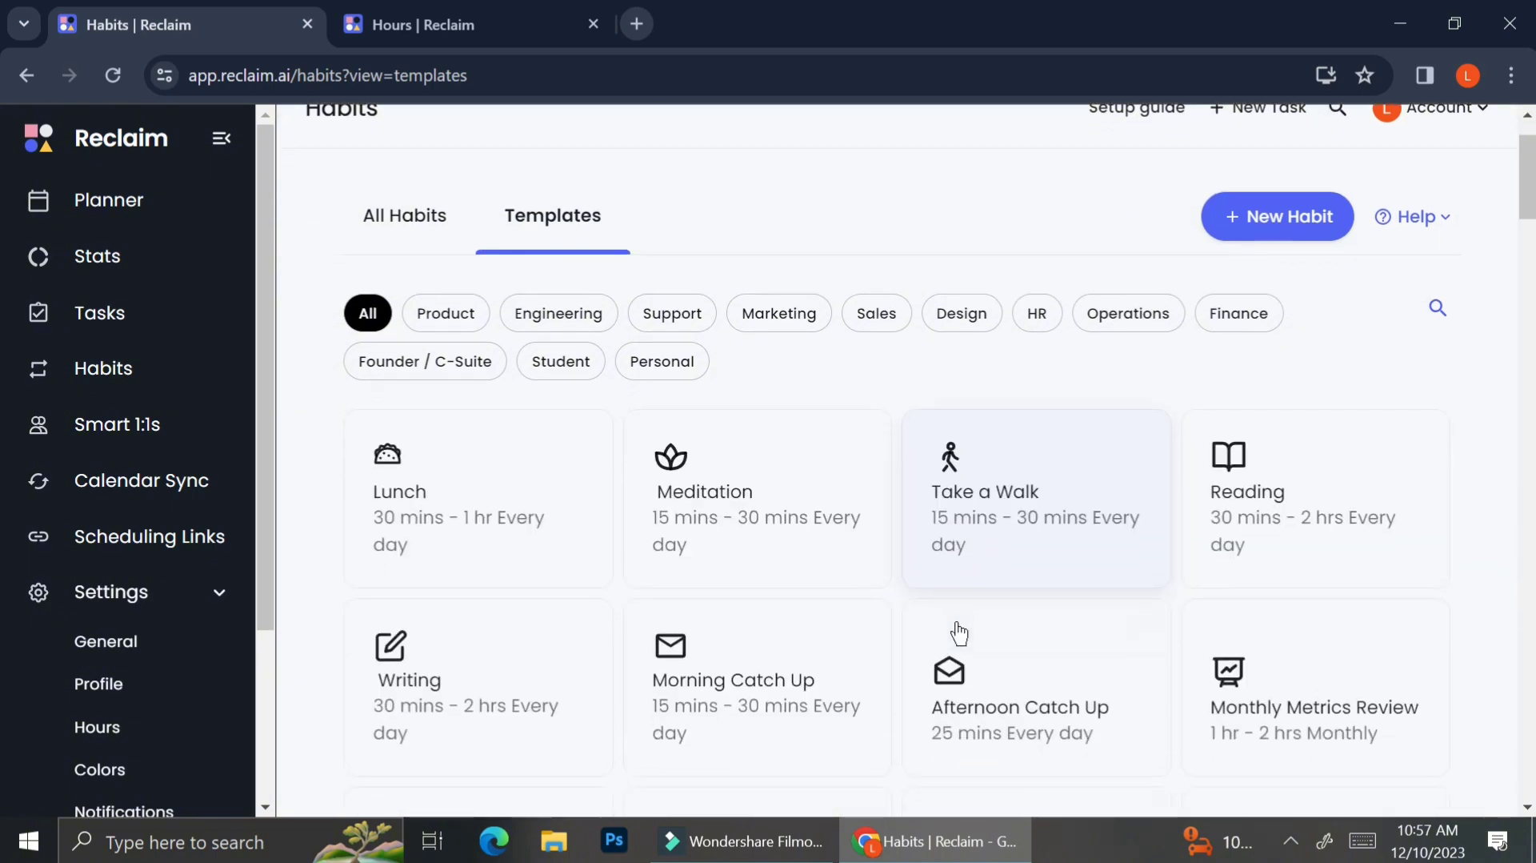
pyautogui.click(482, 512)
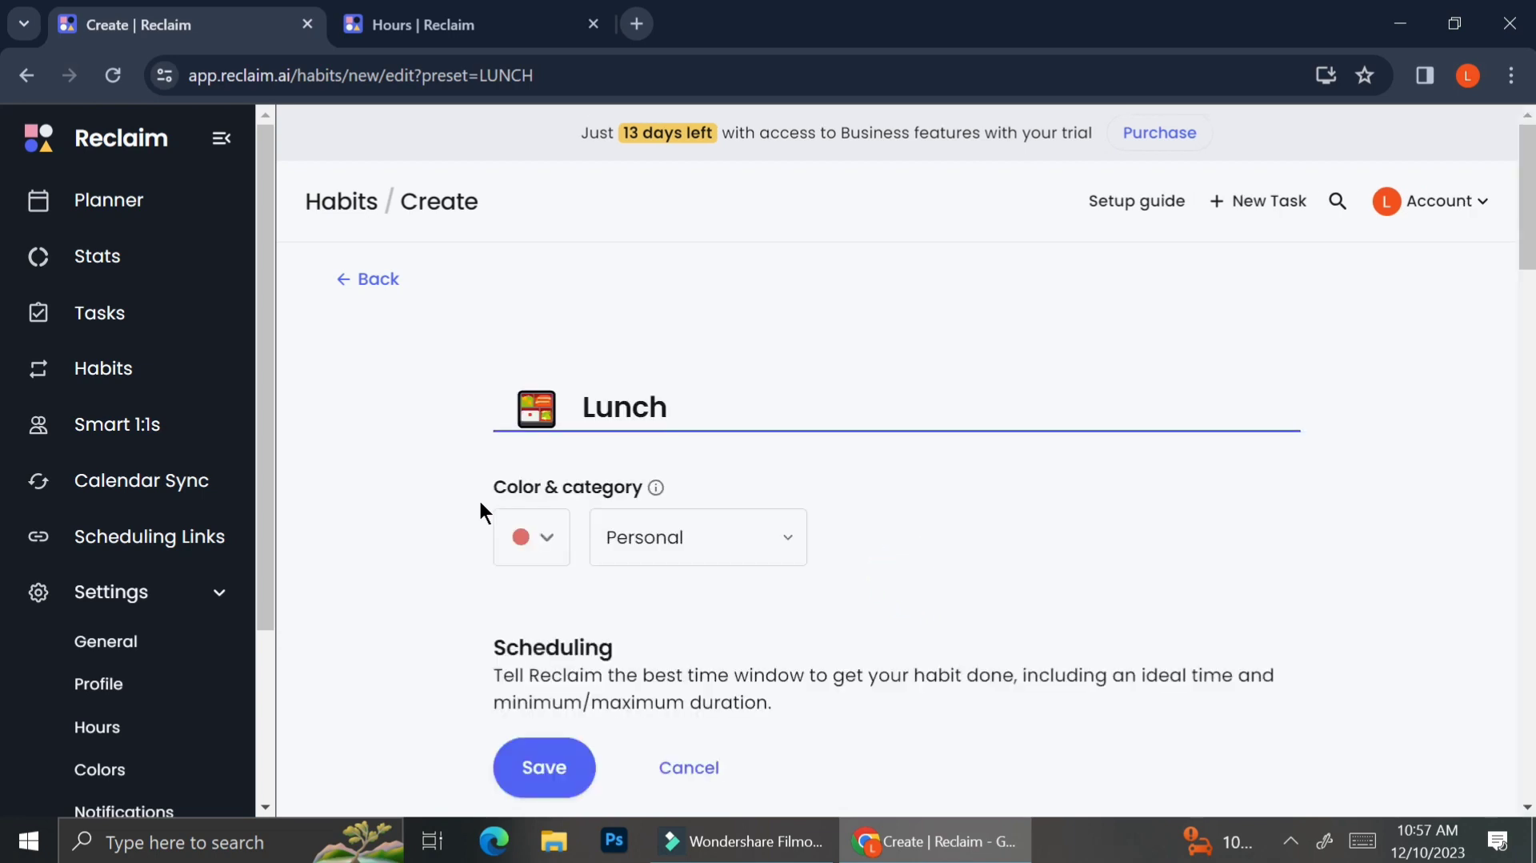
pyautogui.click(534, 564)
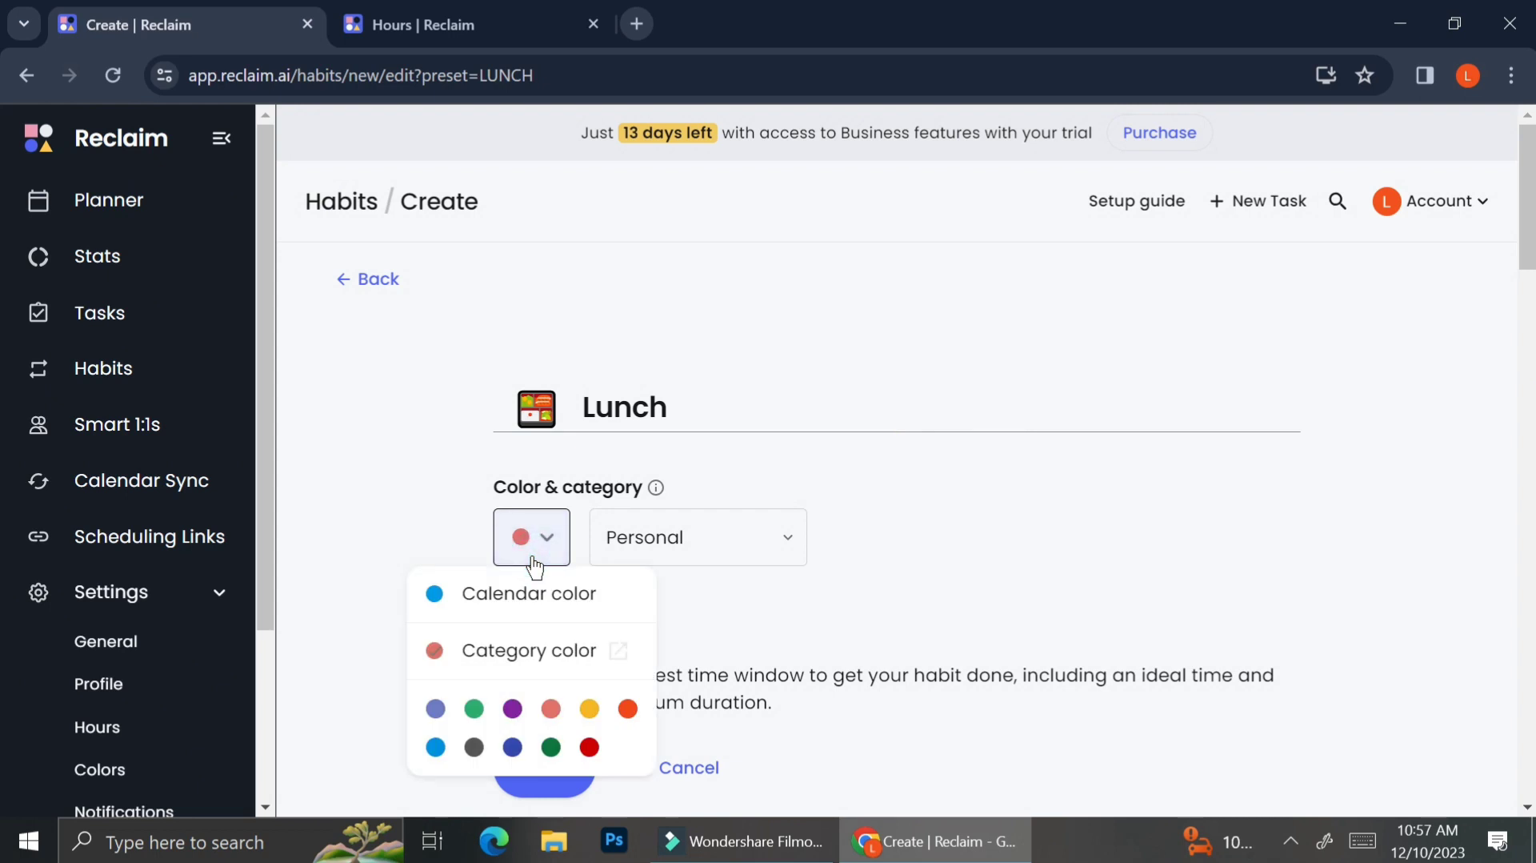
pyautogui.click(590, 708)
# Step: Set the Lunch habit's scheduling hours to Personal Hours
pyautogui.scroll(-3, 797, 614)
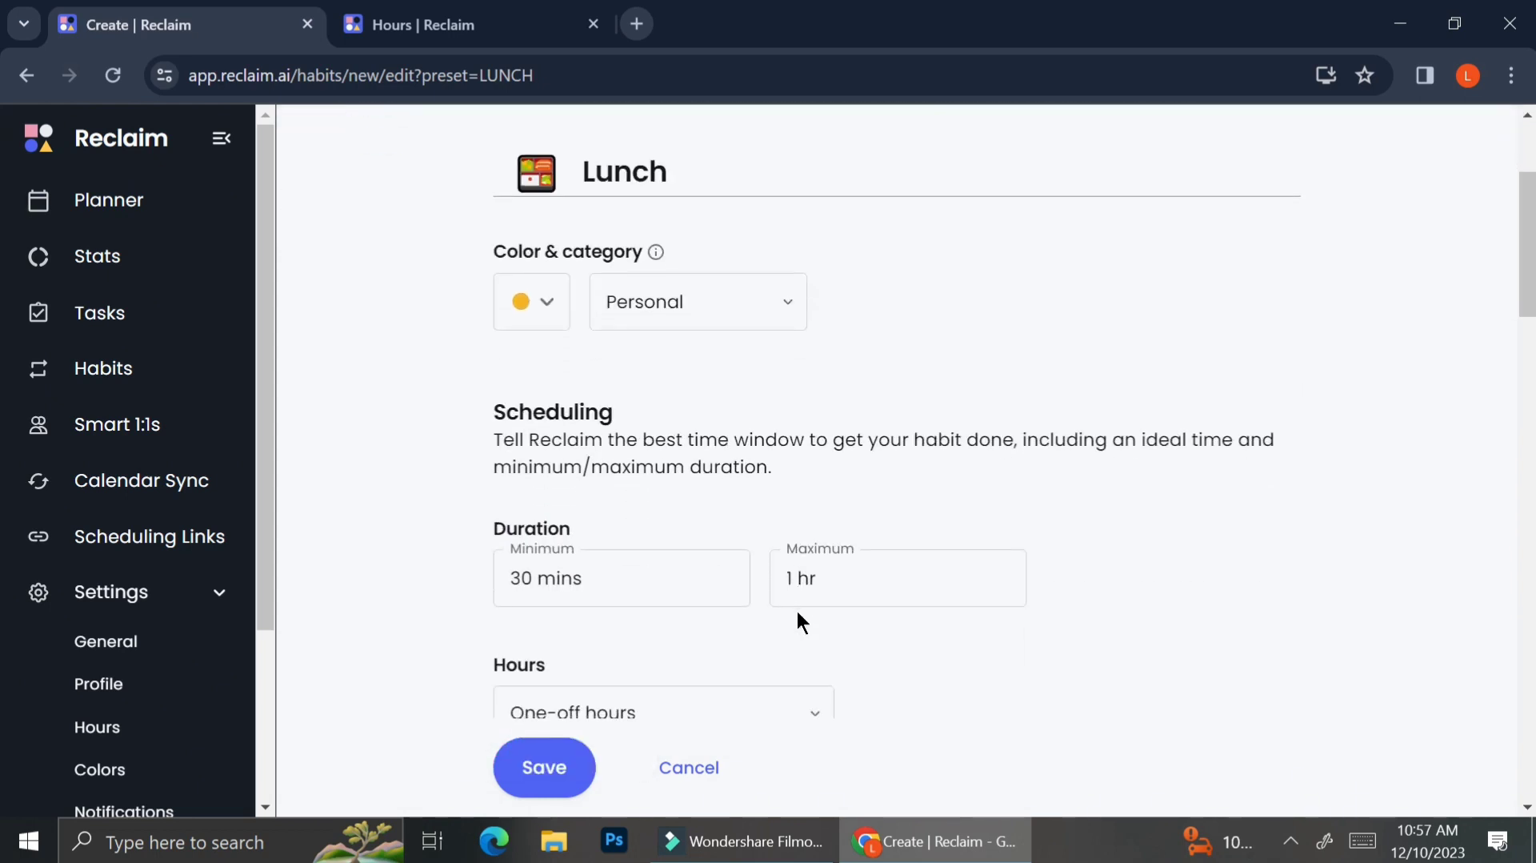
pyautogui.scroll(-1, 797, 615)
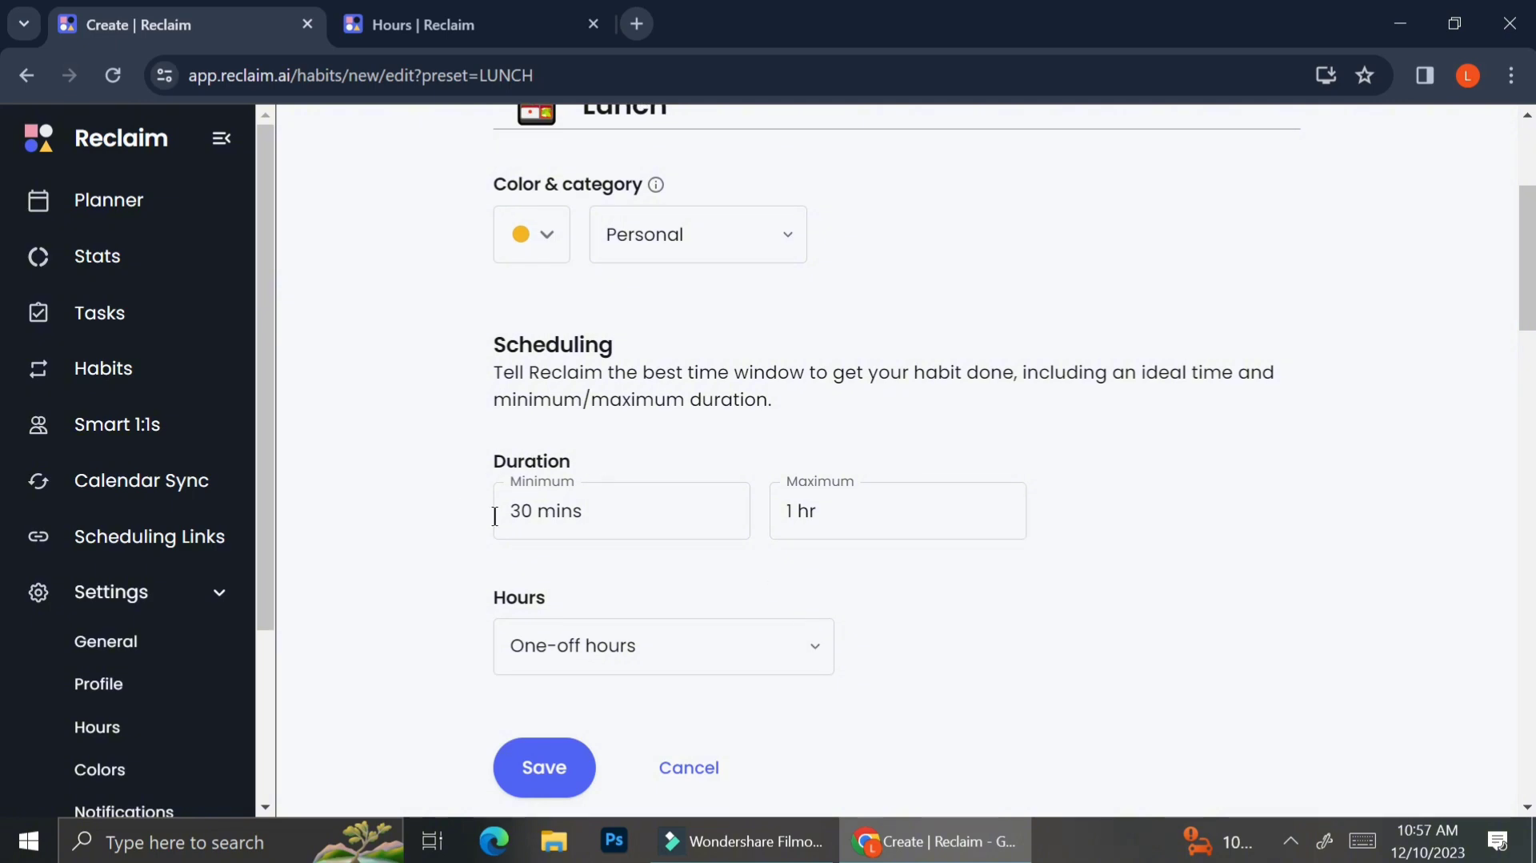
pyautogui.scroll(-2, 830, 562)
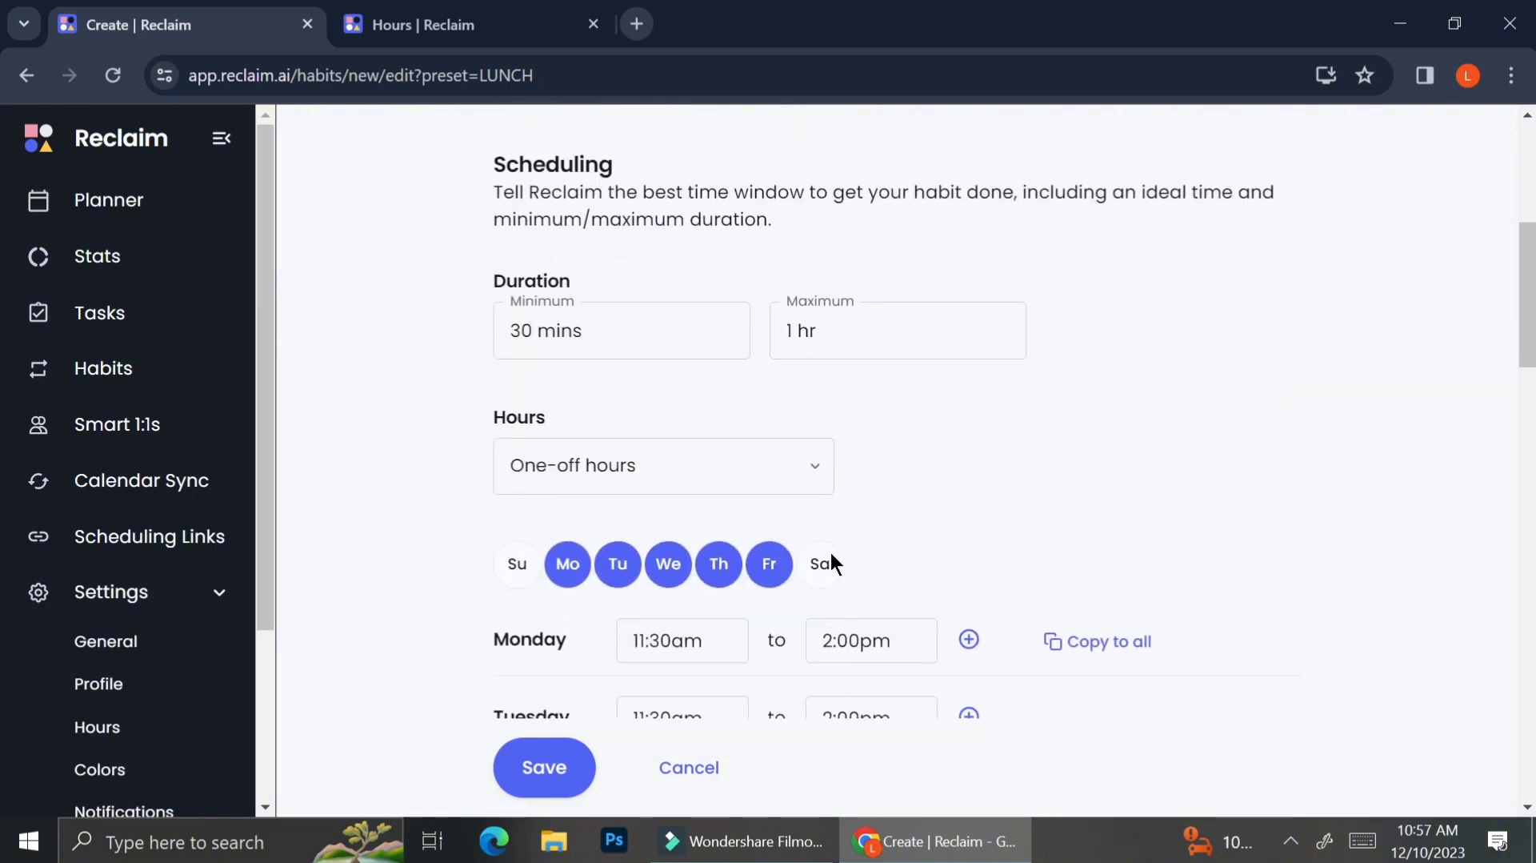
pyautogui.click(758, 453)
pyautogui.click(633, 608)
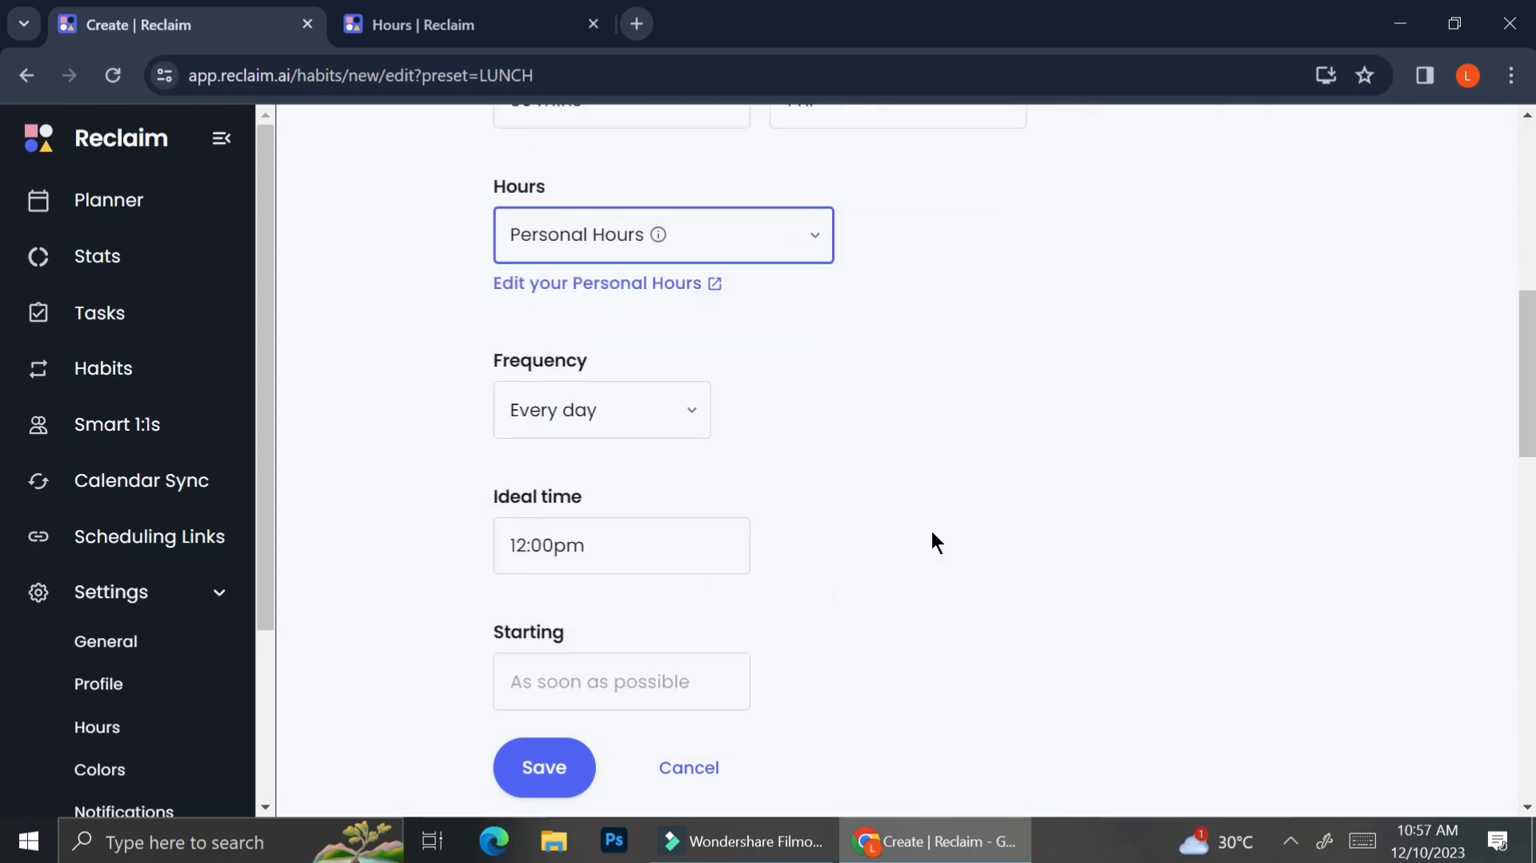
# Step: Set the Lunch habit's time defense to Always free
pyautogui.scroll(-15, 710, 504)
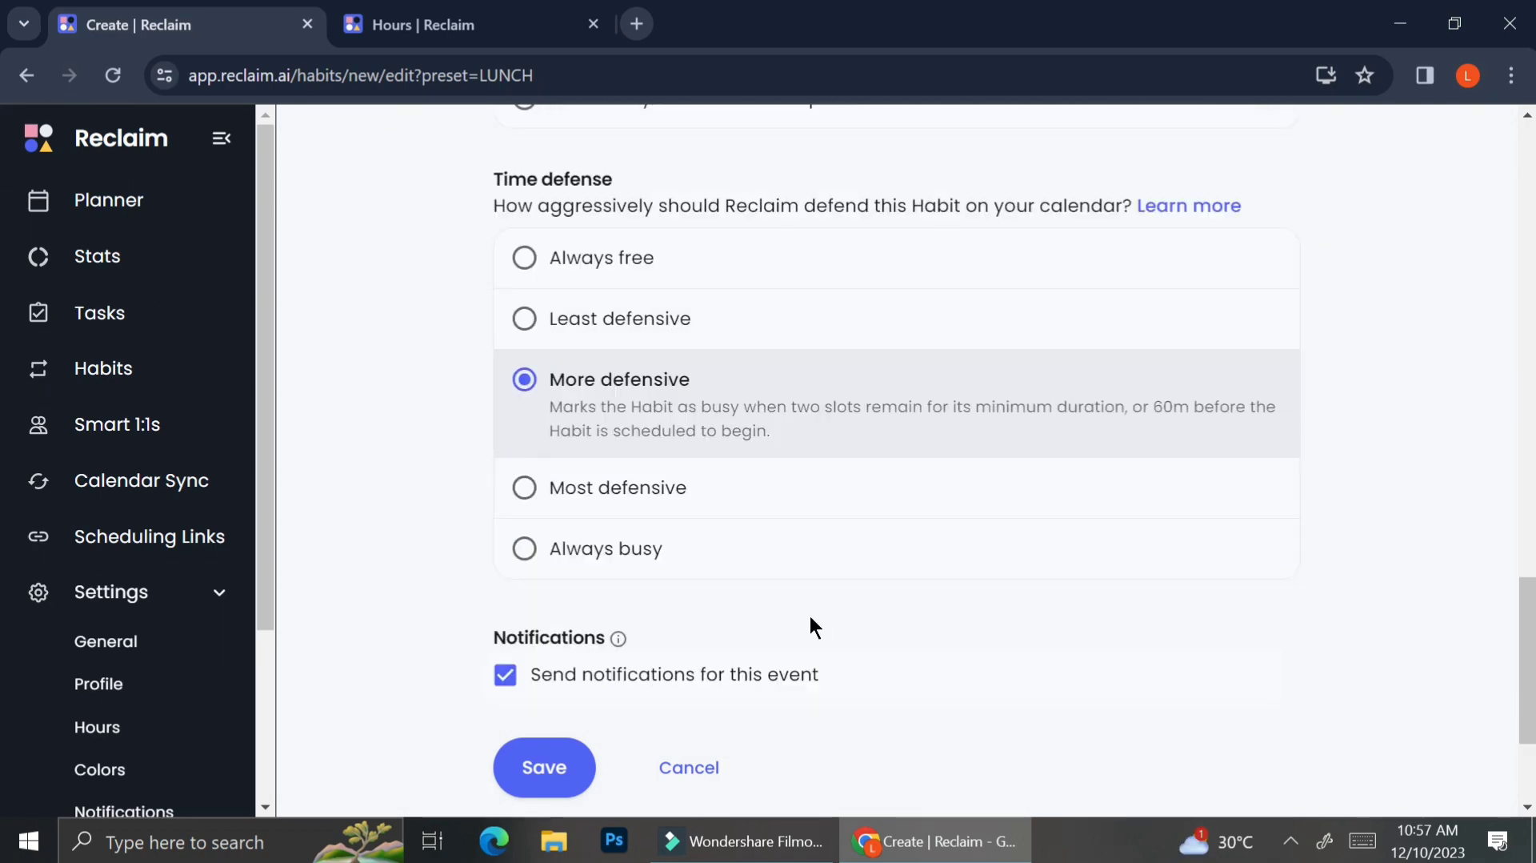
pyautogui.click(737, 291)
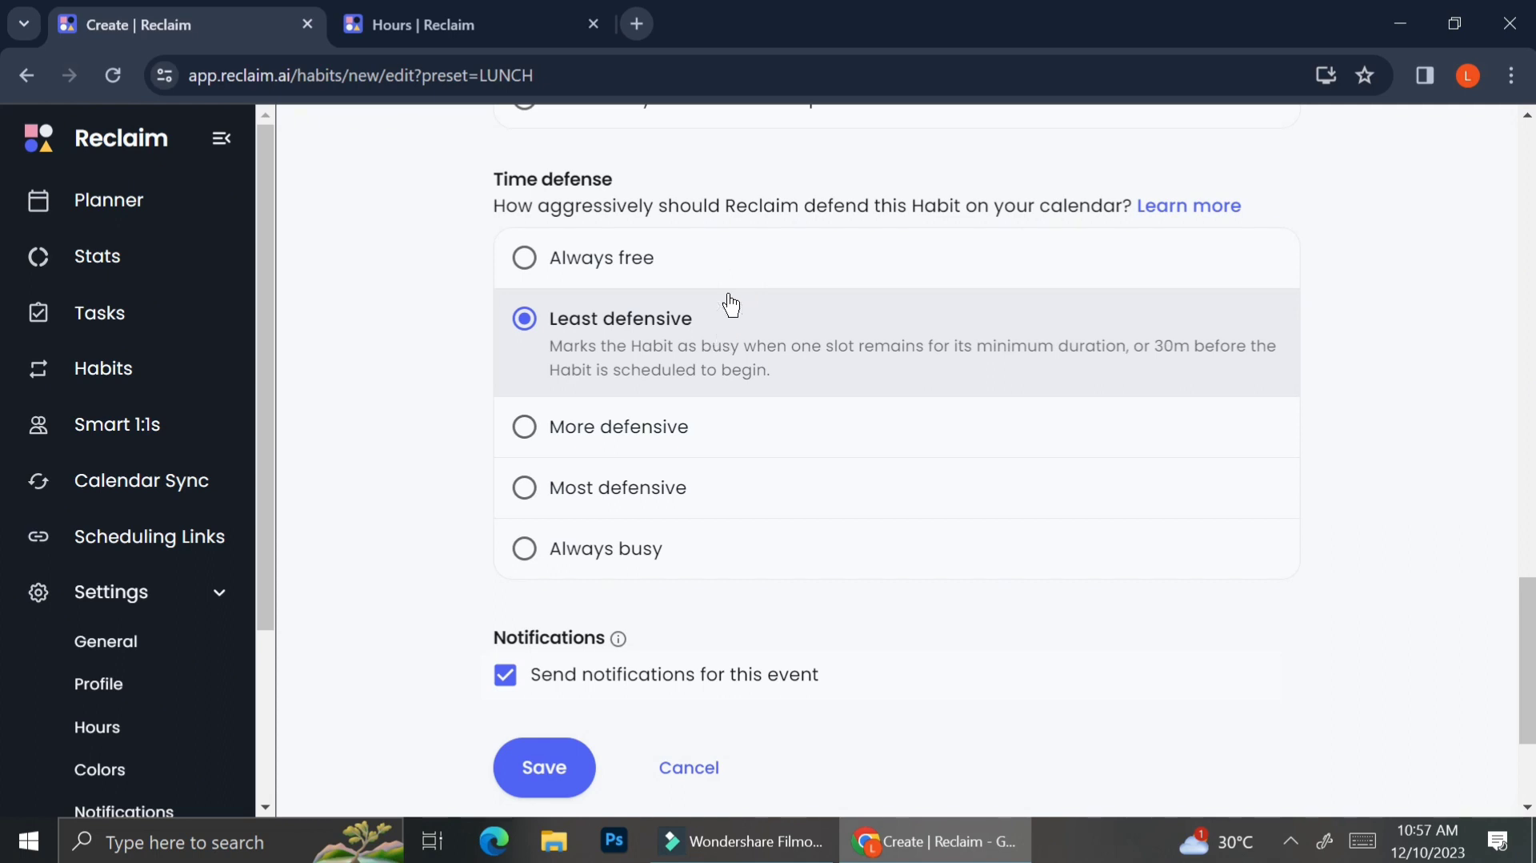
pyautogui.click(753, 272)
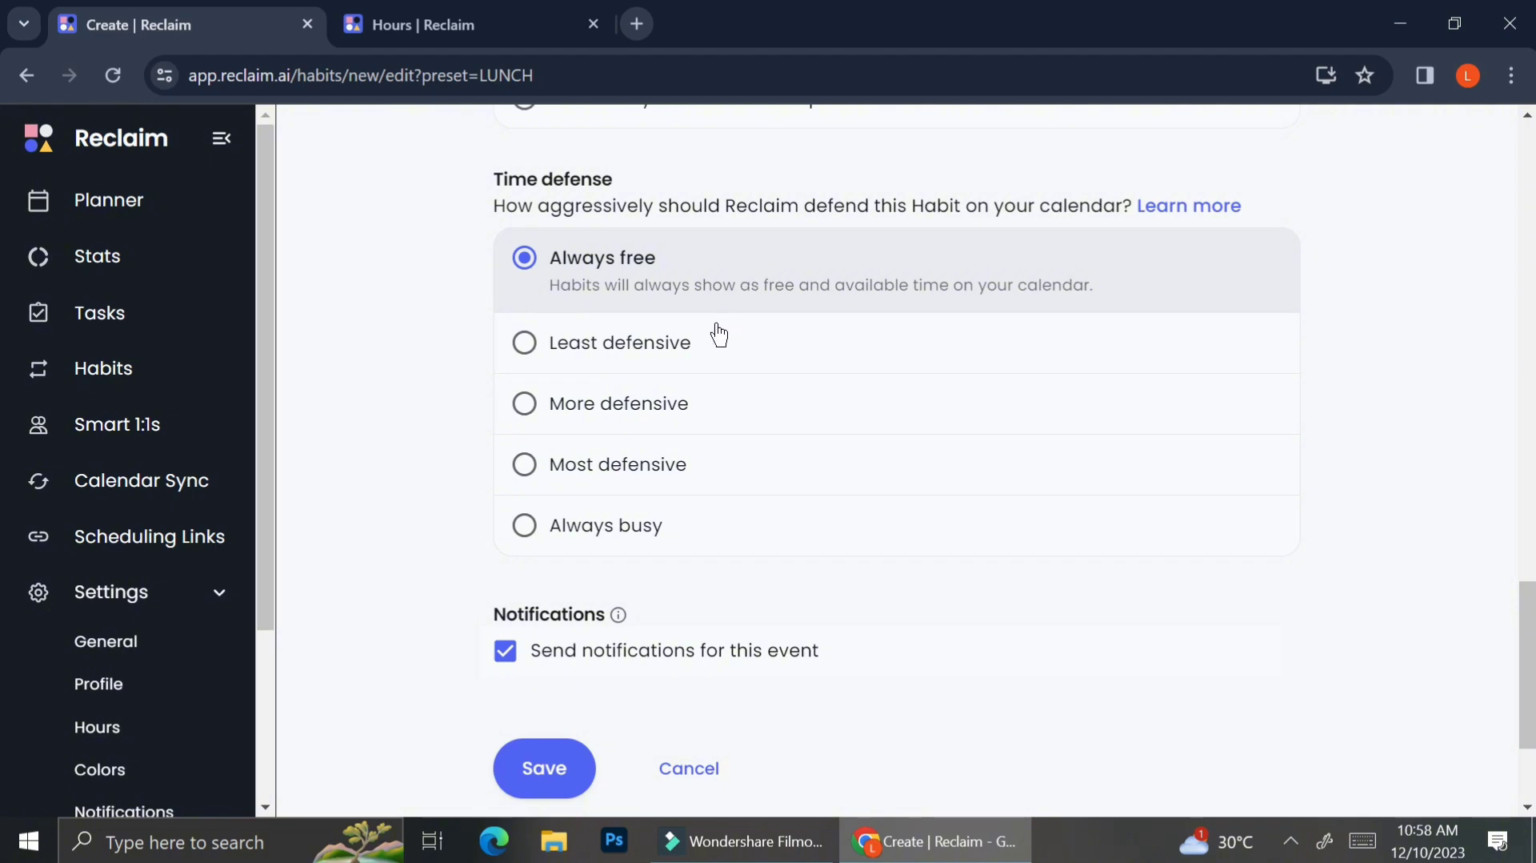
# Step: Save the Lunch habit and, back in the habits list, drag it toward the low priority habits group
pyautogui.scroll(-3, 662, 344)
pyautogui.click(555, 683)
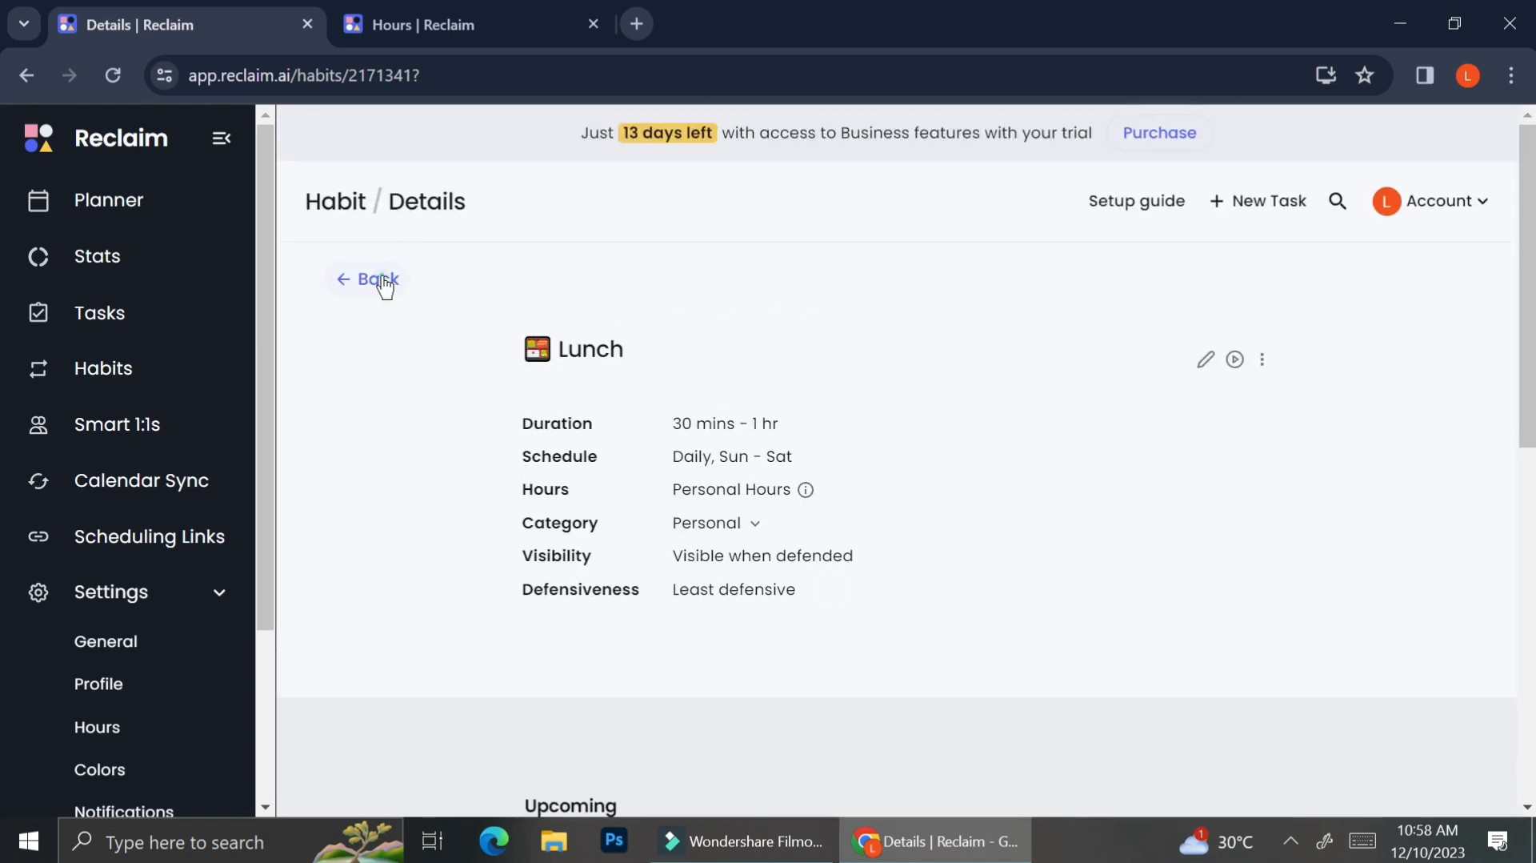
pyautogui.click(381, 281)
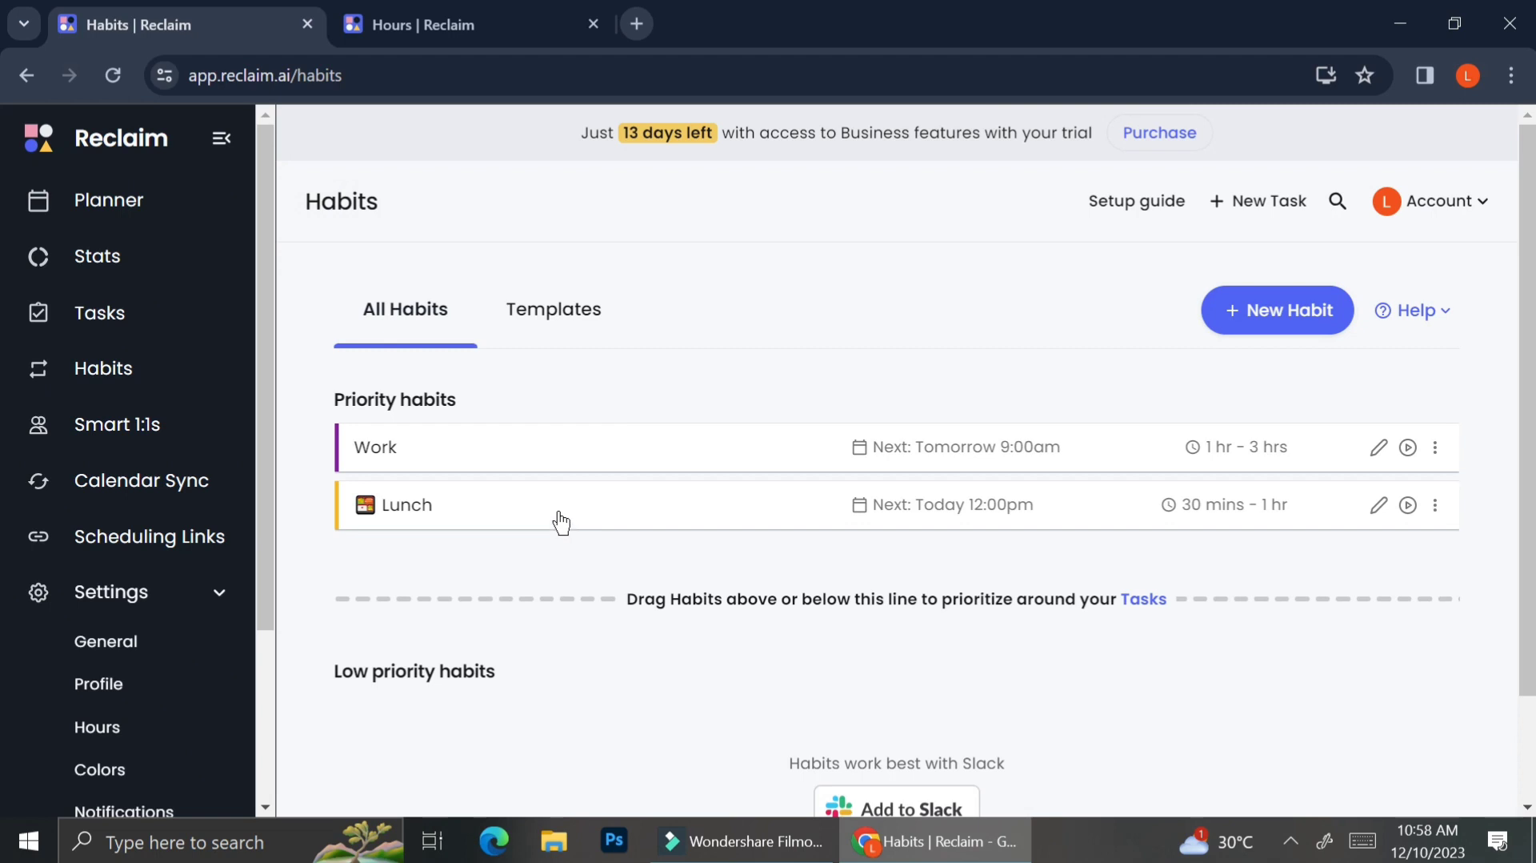
pyautogui.moveTo(558, 512); pyautogui.dragTo(508, 630)
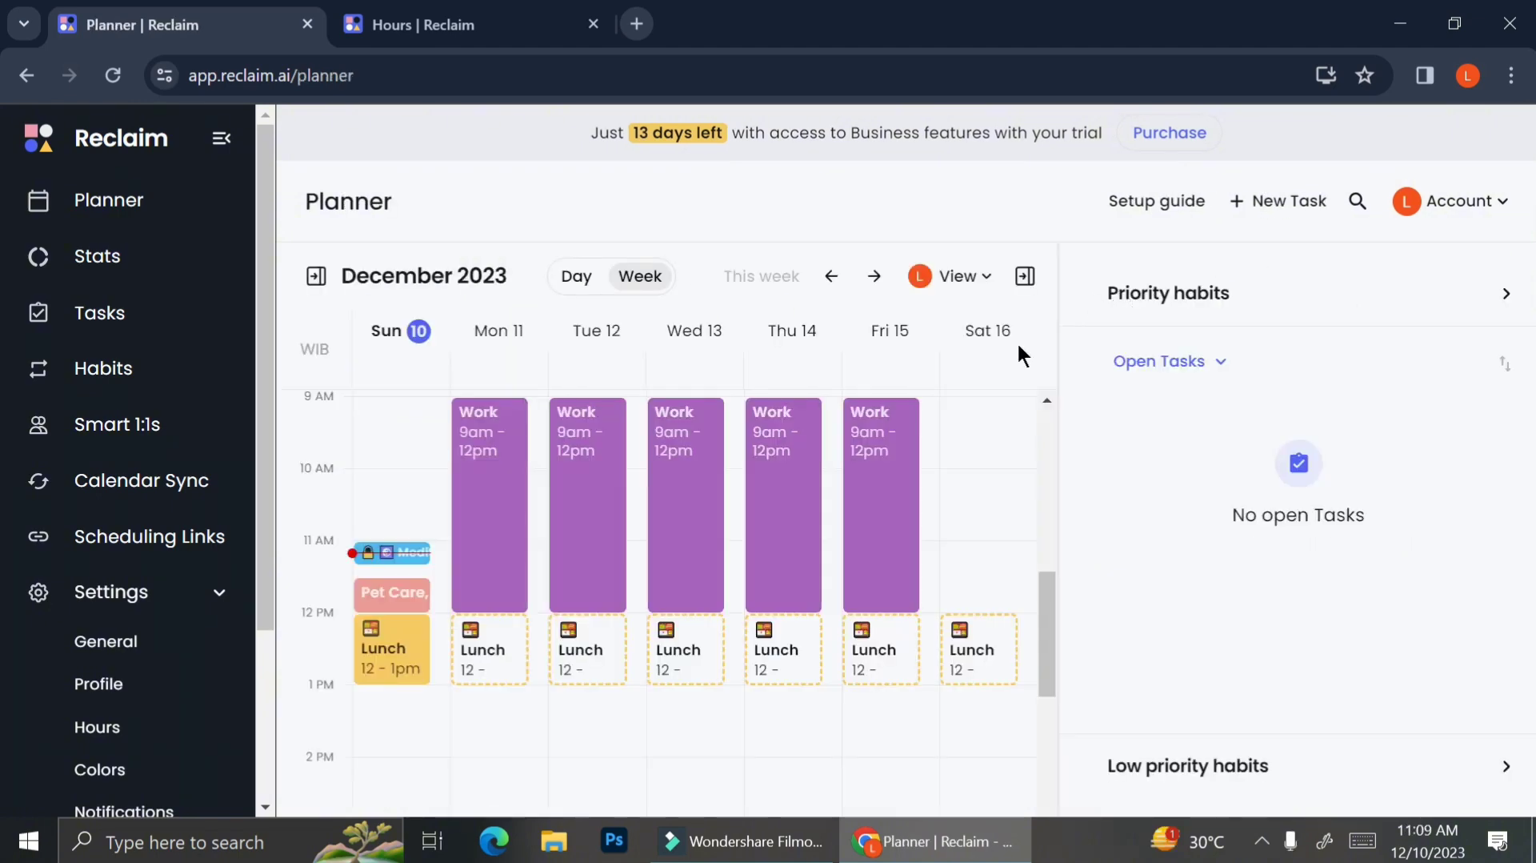
# Step: Scroll through the weekly planner to review where the Work, Lunch and other habit blocks are scheduled
pyautogui.scroll(-3, 897, 508)
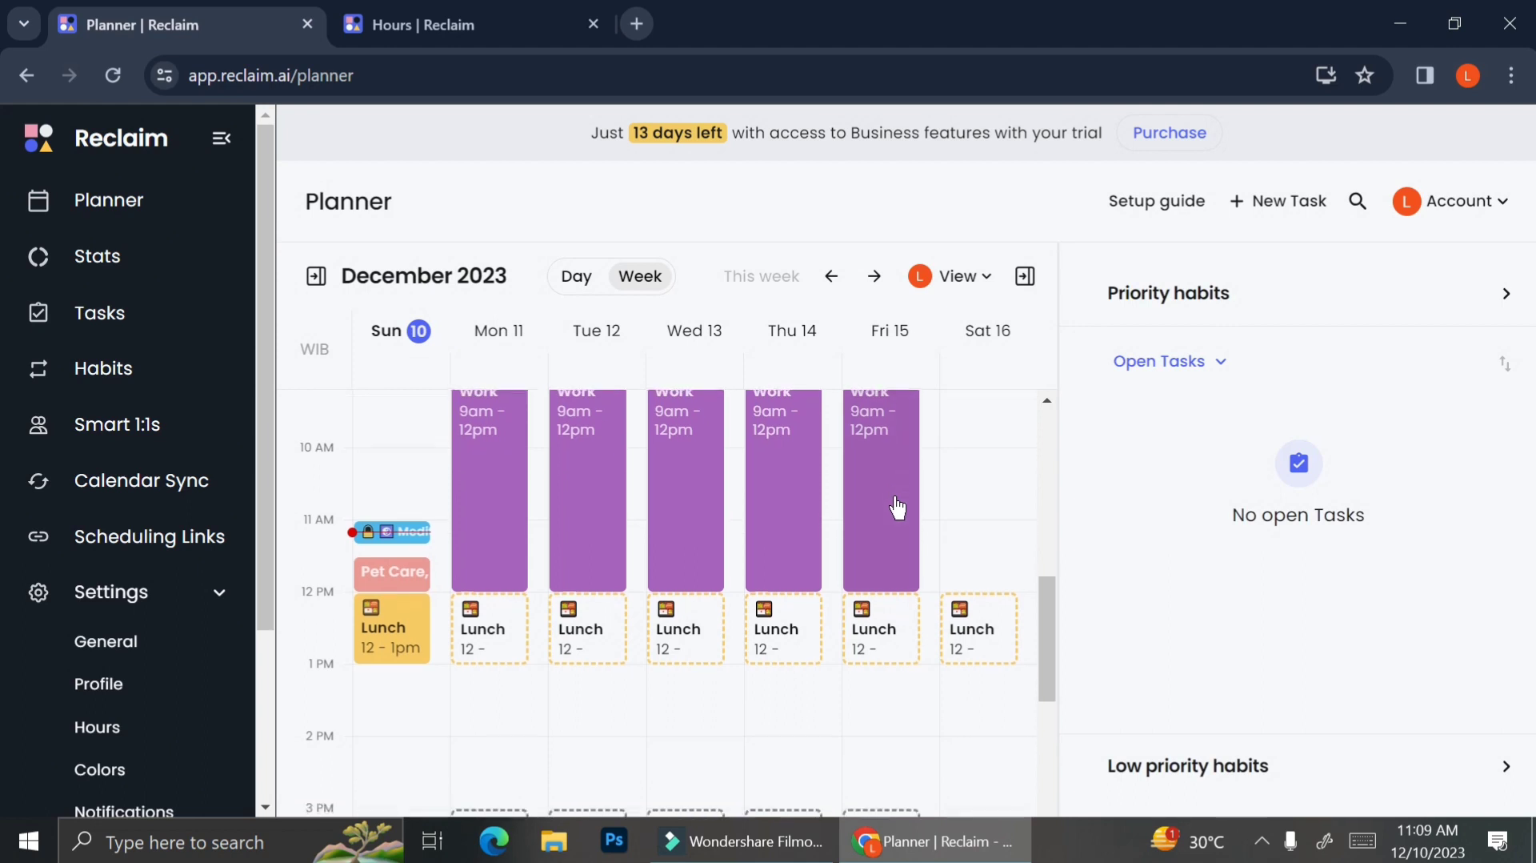
pyautogui.scroll(-3, 894, 496)
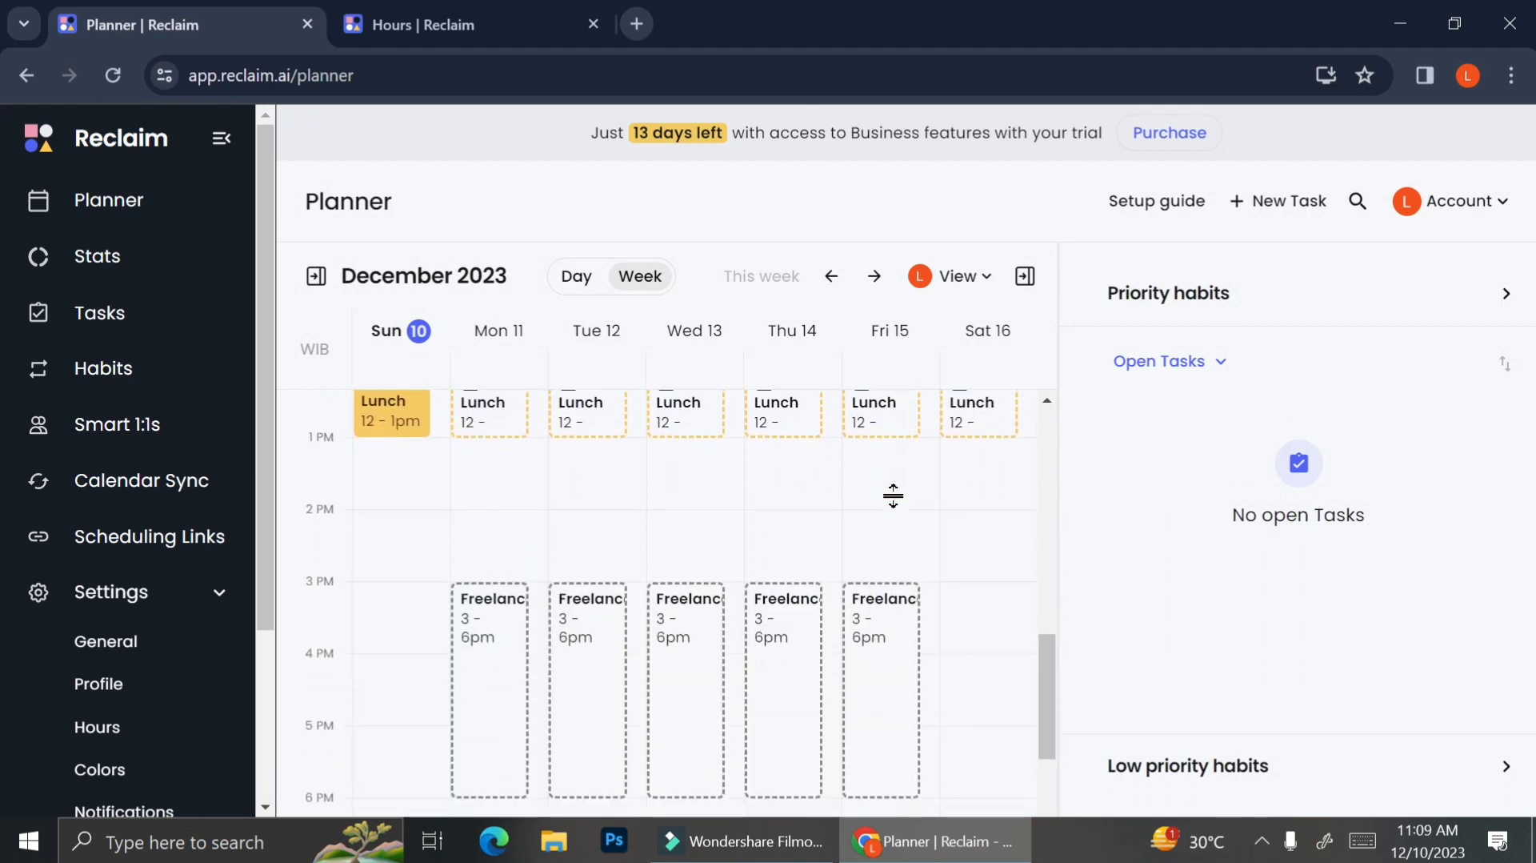
pyautogui.scroll(-2, 897, 507)
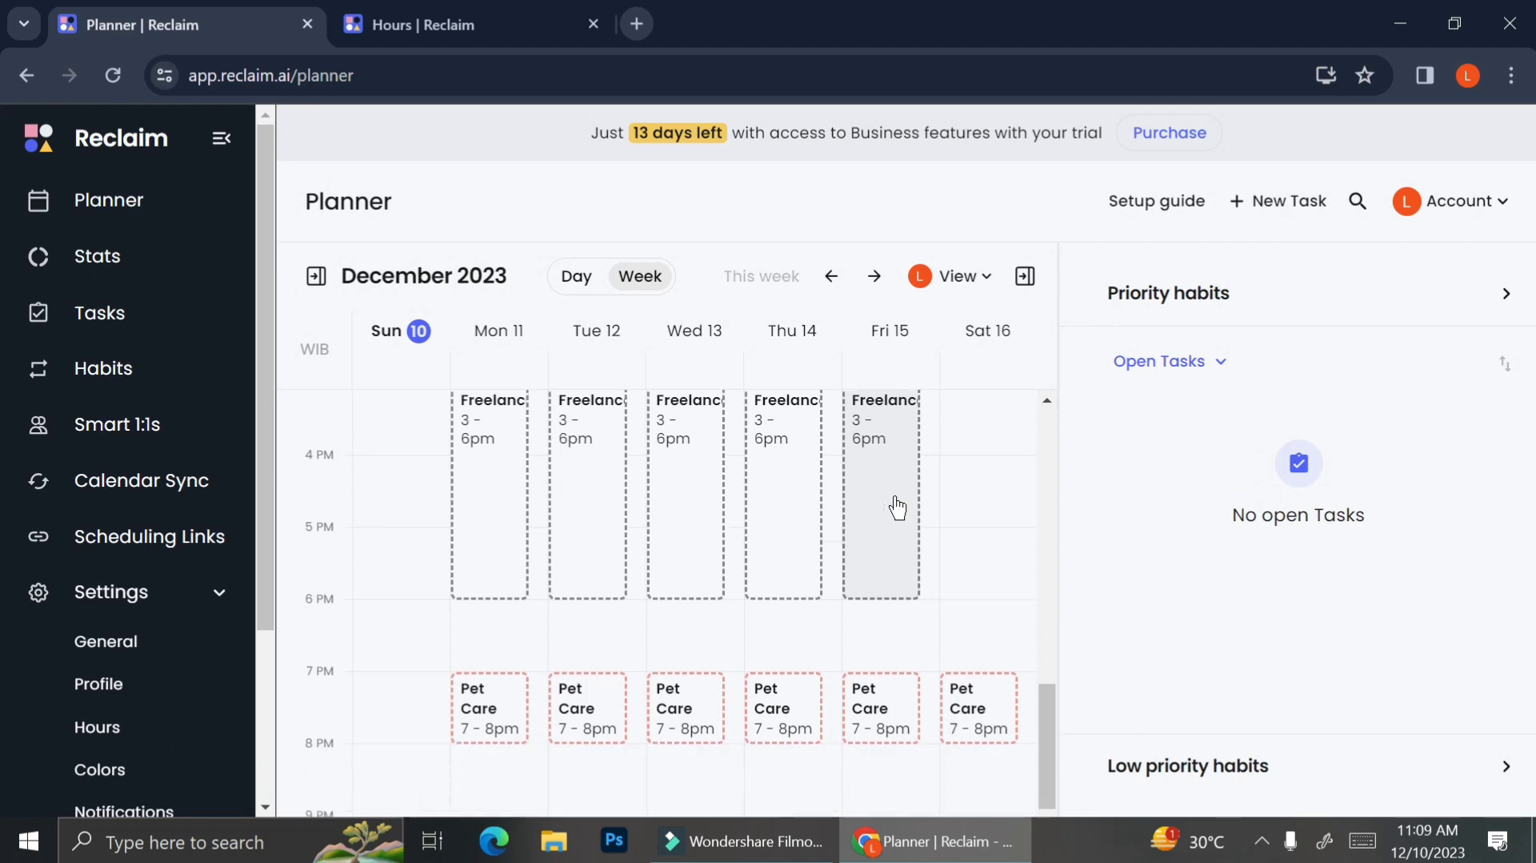
pyautogui.scroll(5, 898, 507)
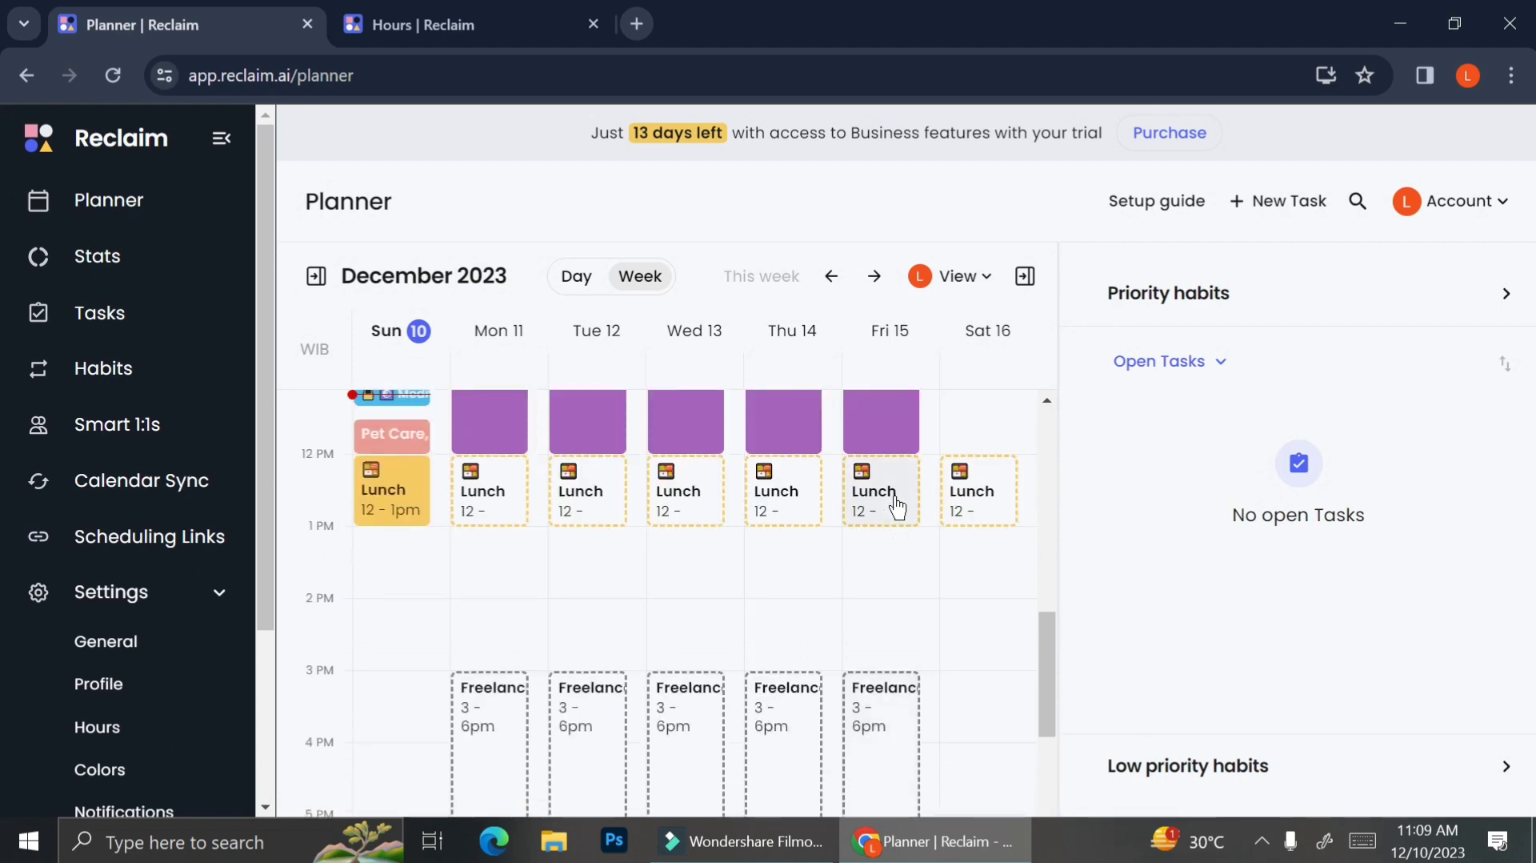
pyautogui.scroll(2, 898, 507)
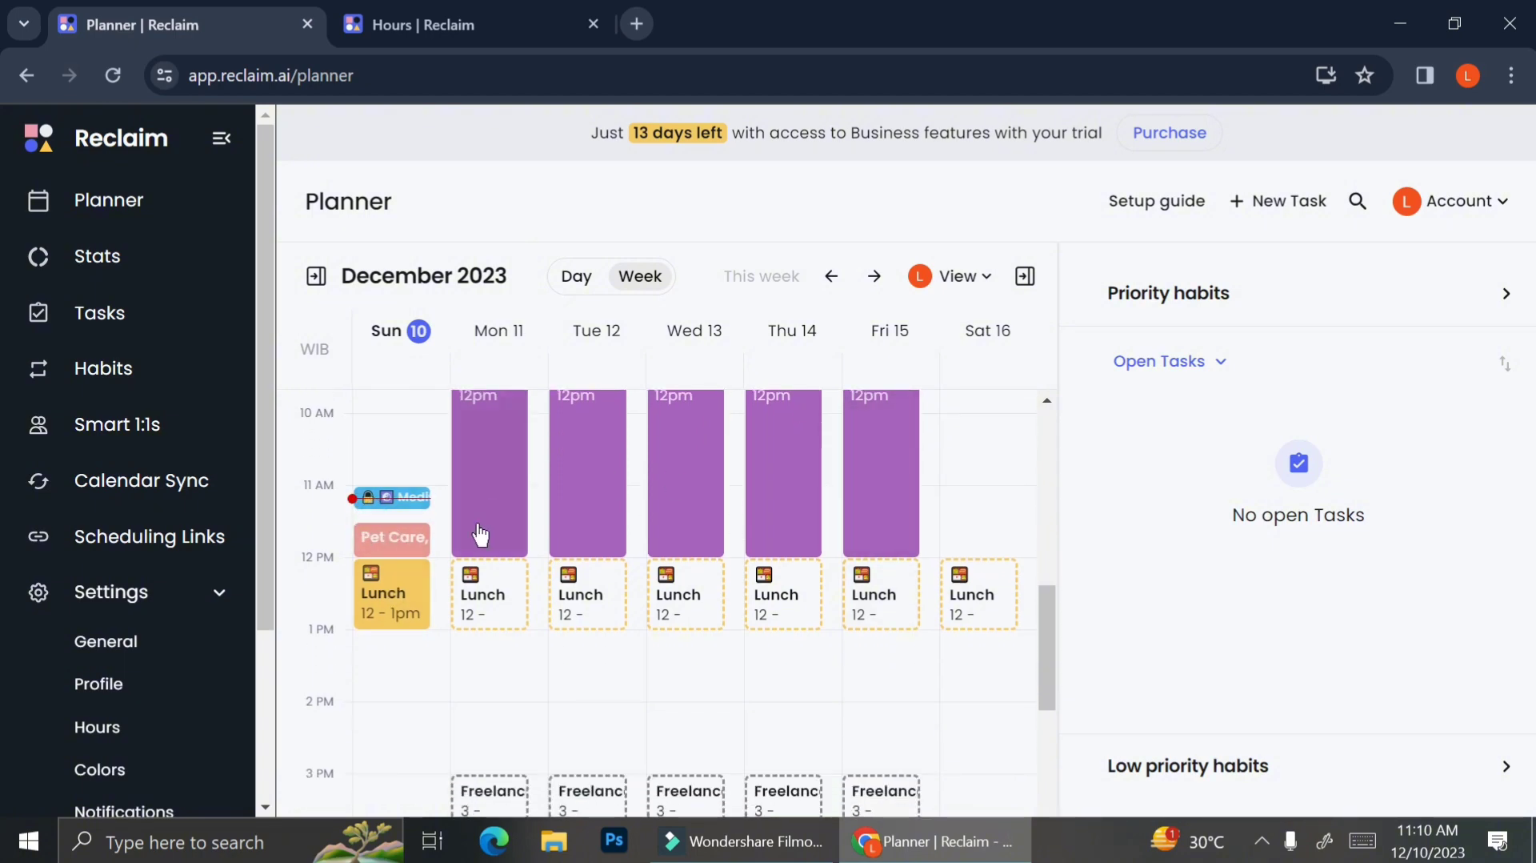
pyautogui.scroll(-7, 521, 645)
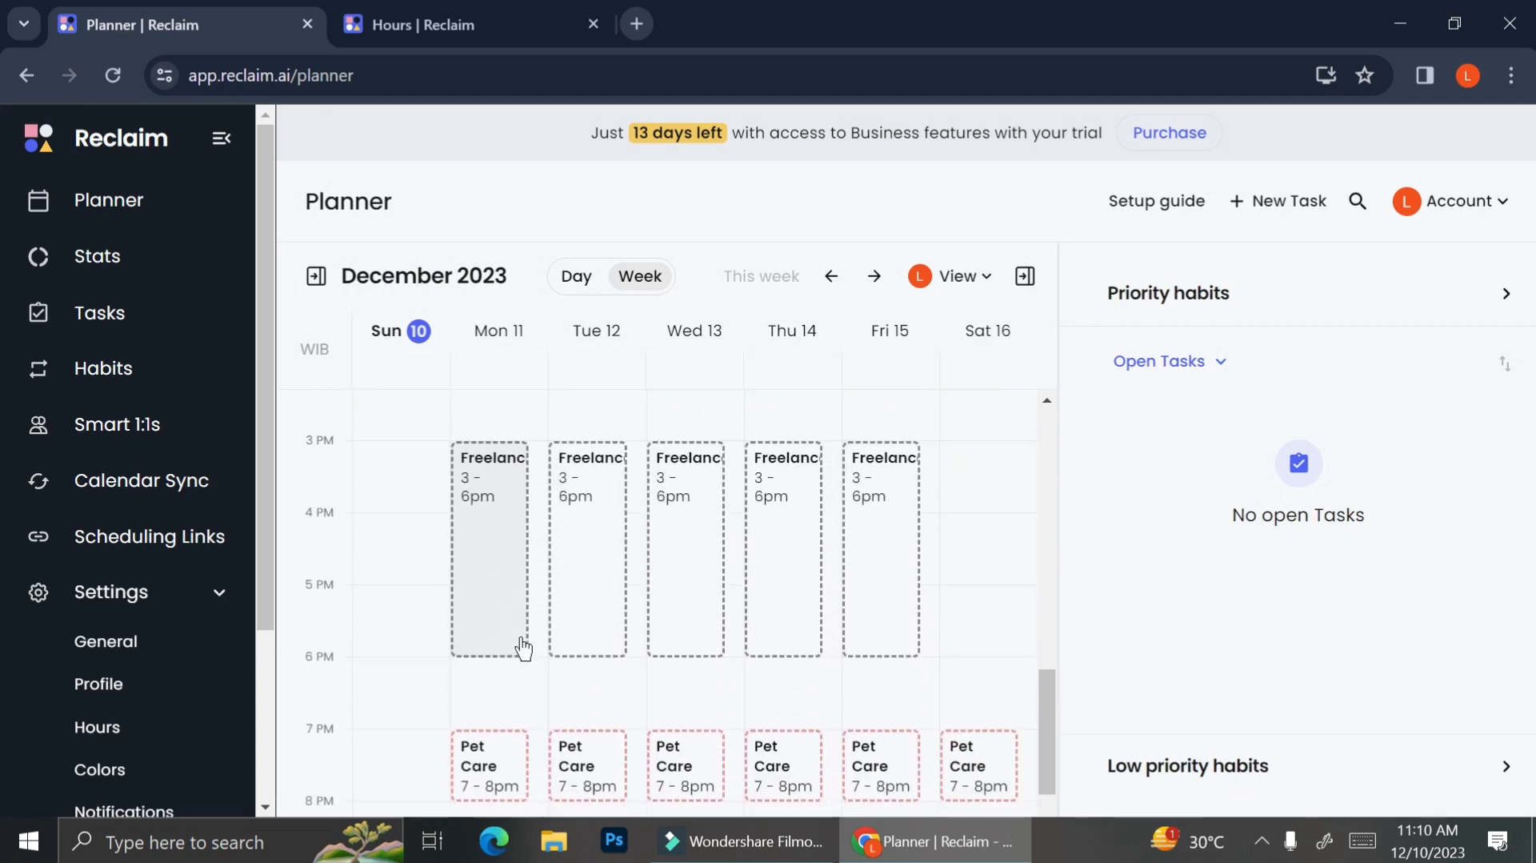
pyautogui.scroll(-2, 576, 732)
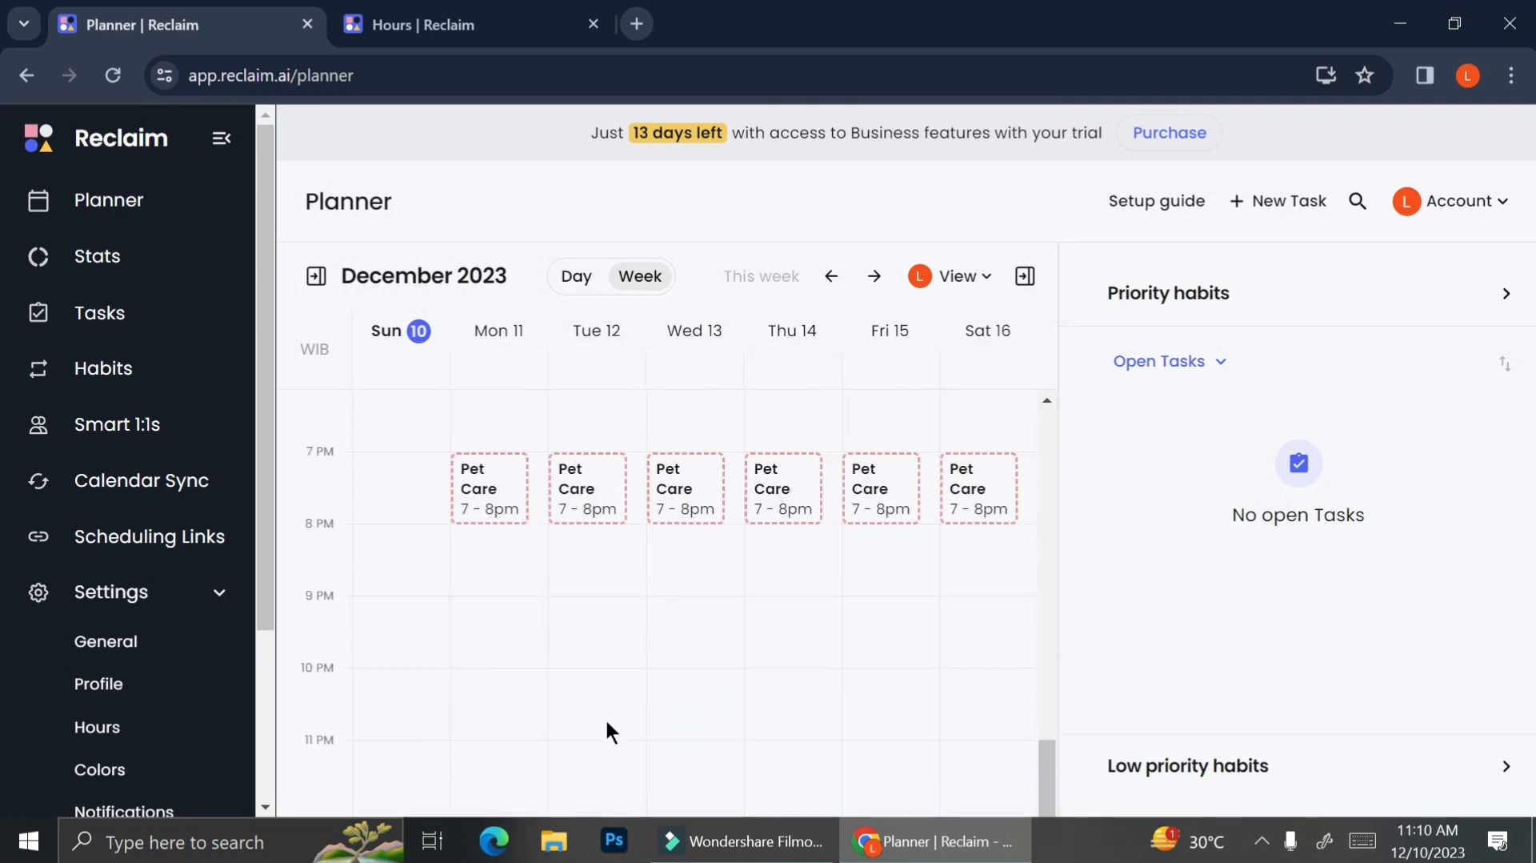
pyautogui.scroll(1, 606, 724)
pyautogui.scroll(8, 606, 724)
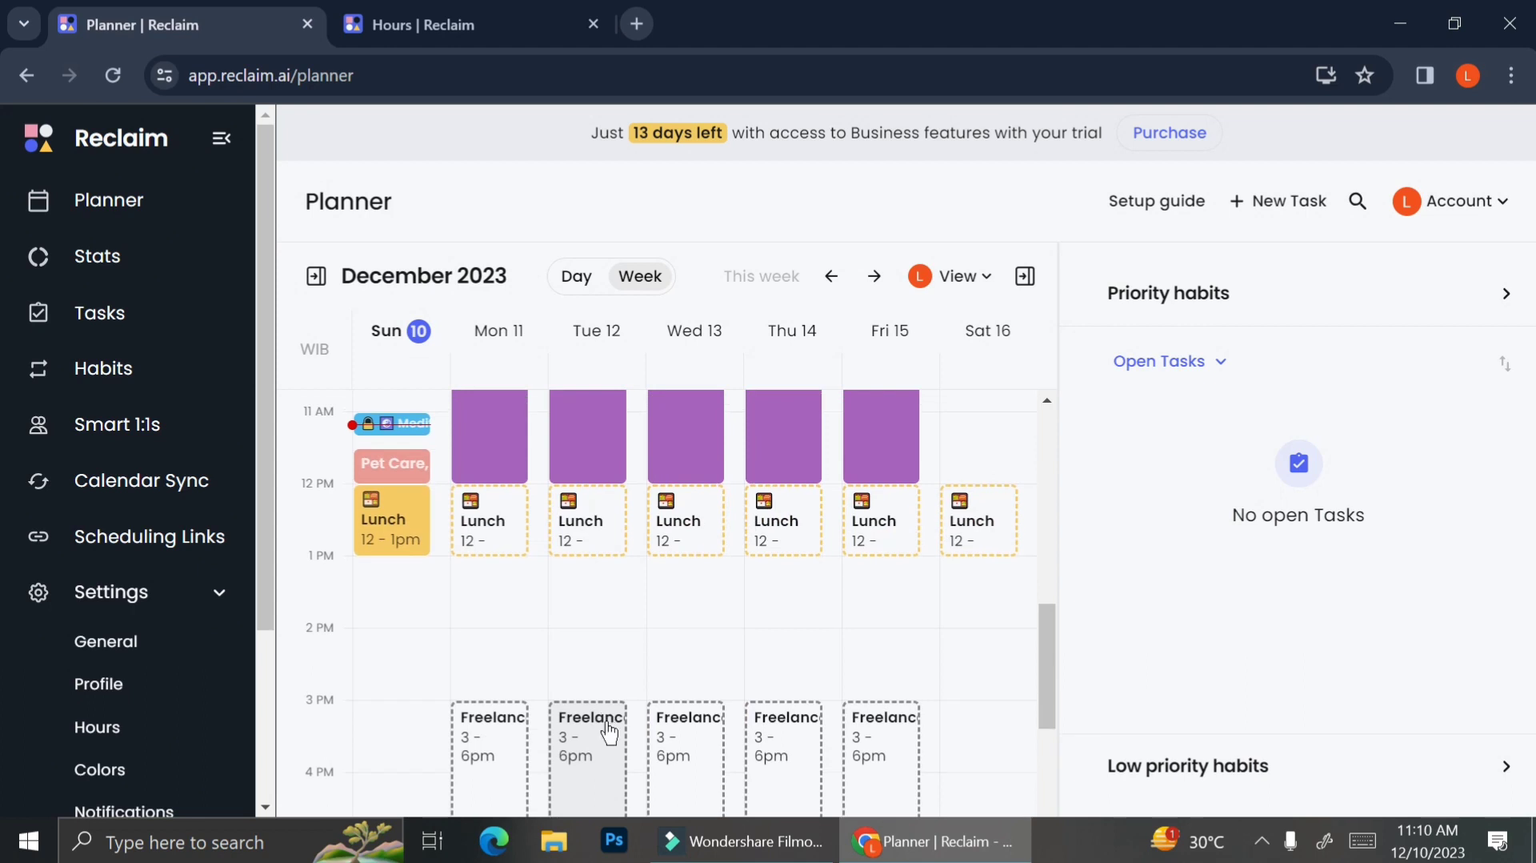
pyautogui.scroll(1, 609, 732)
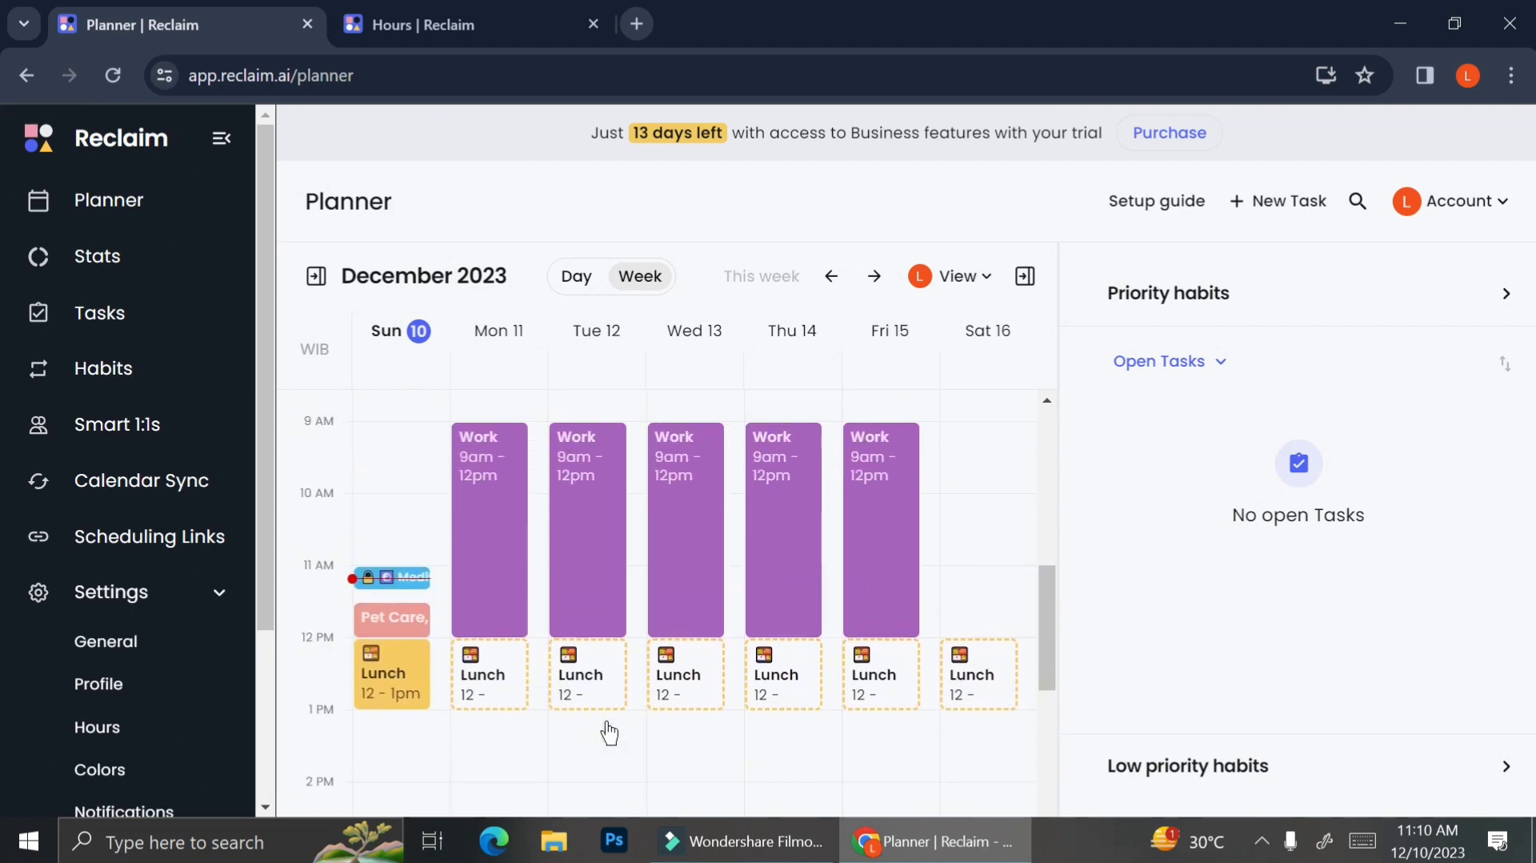
# Step: Open the Monday Work habit's details and its edit form from the planner, then save it
pyautogui.click(480, 587)
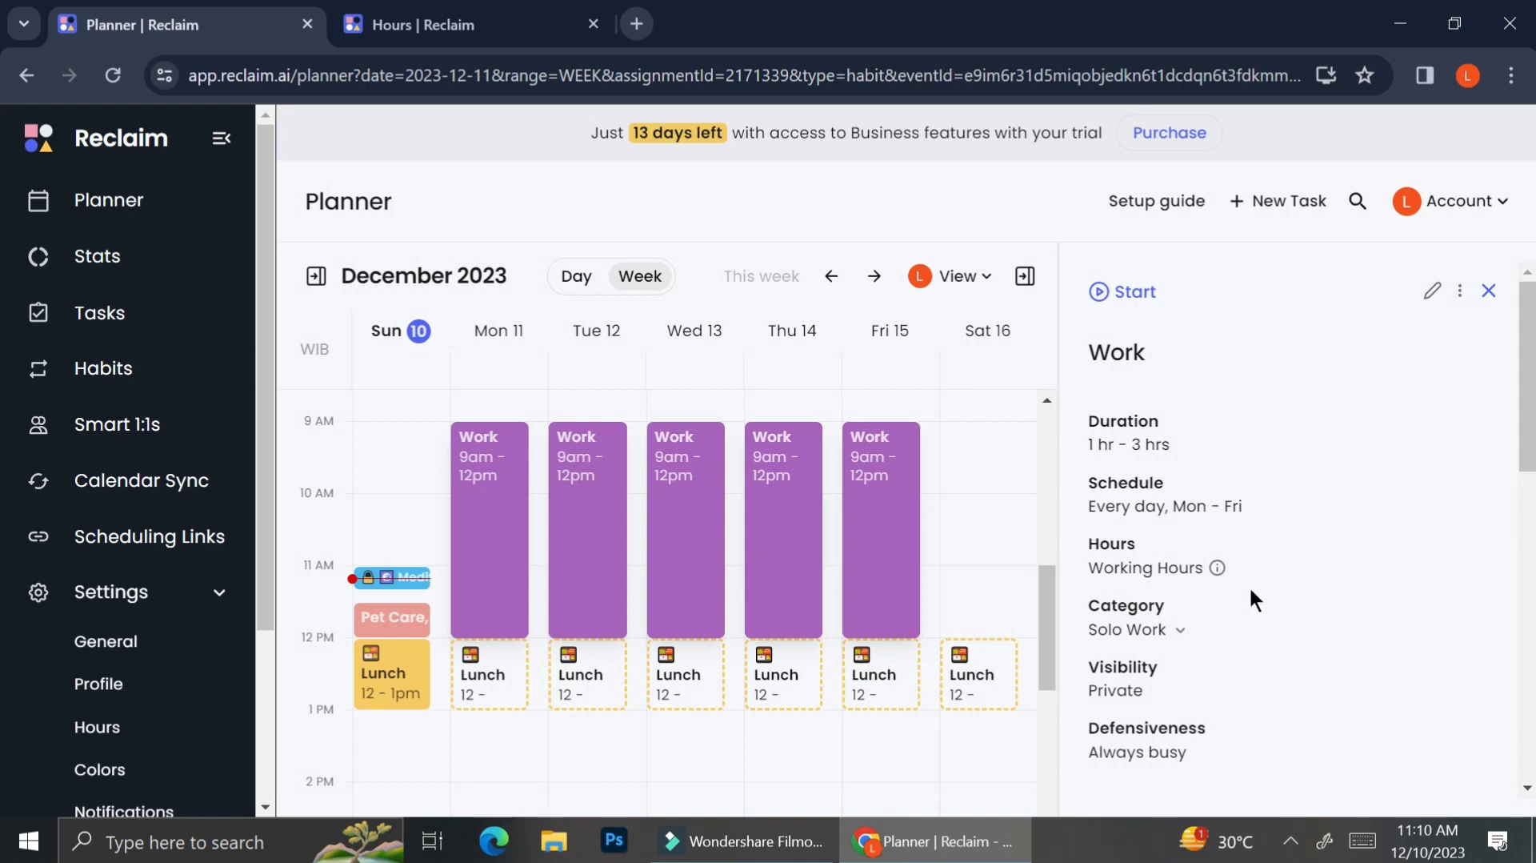
pyautogui.scroll(-1, 1251, 591)
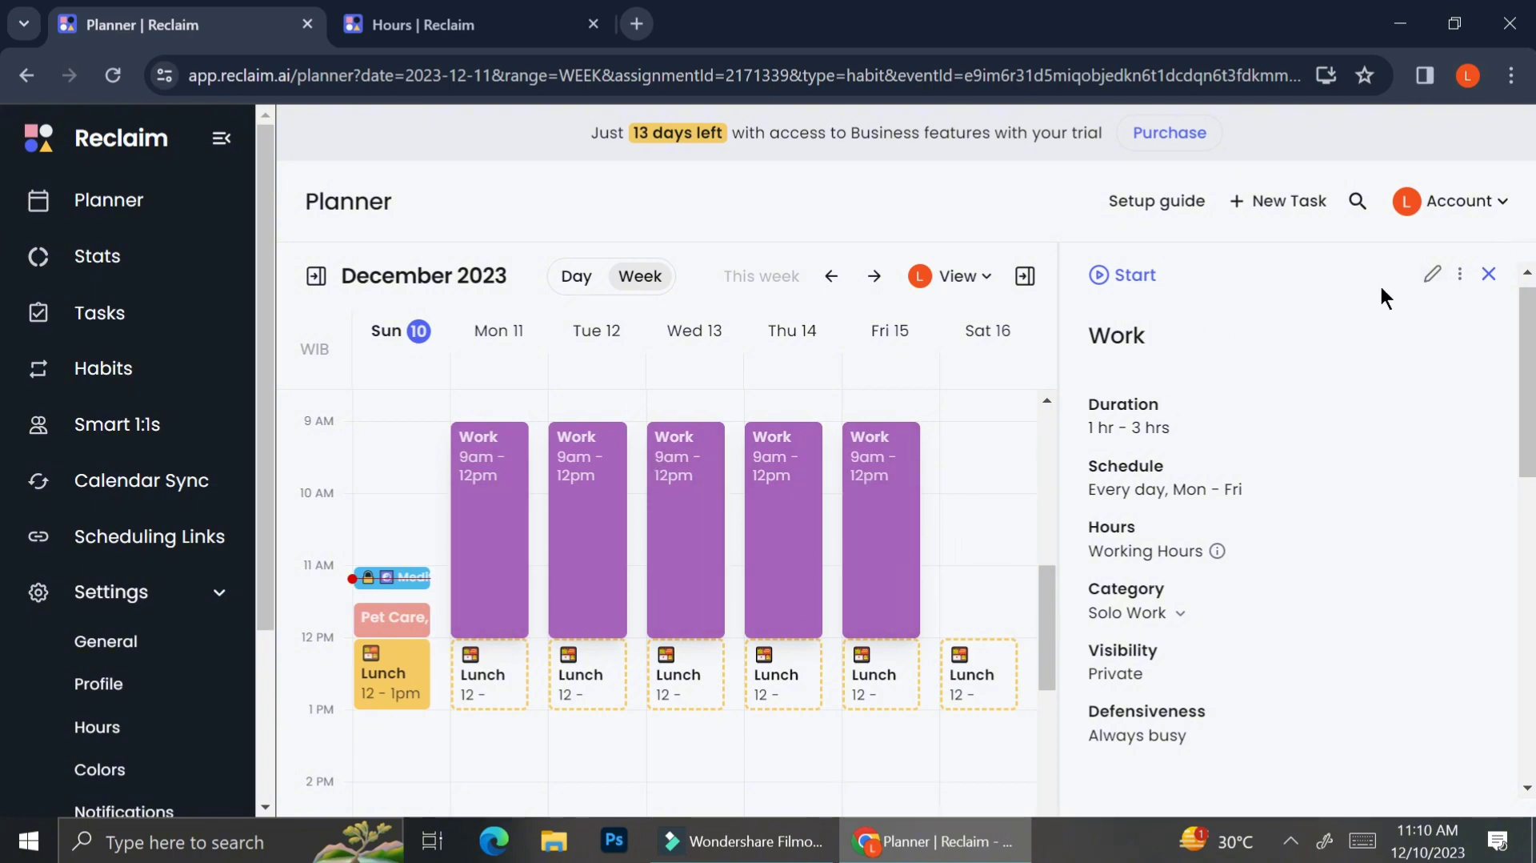
pyautogui.click(1435, 282)
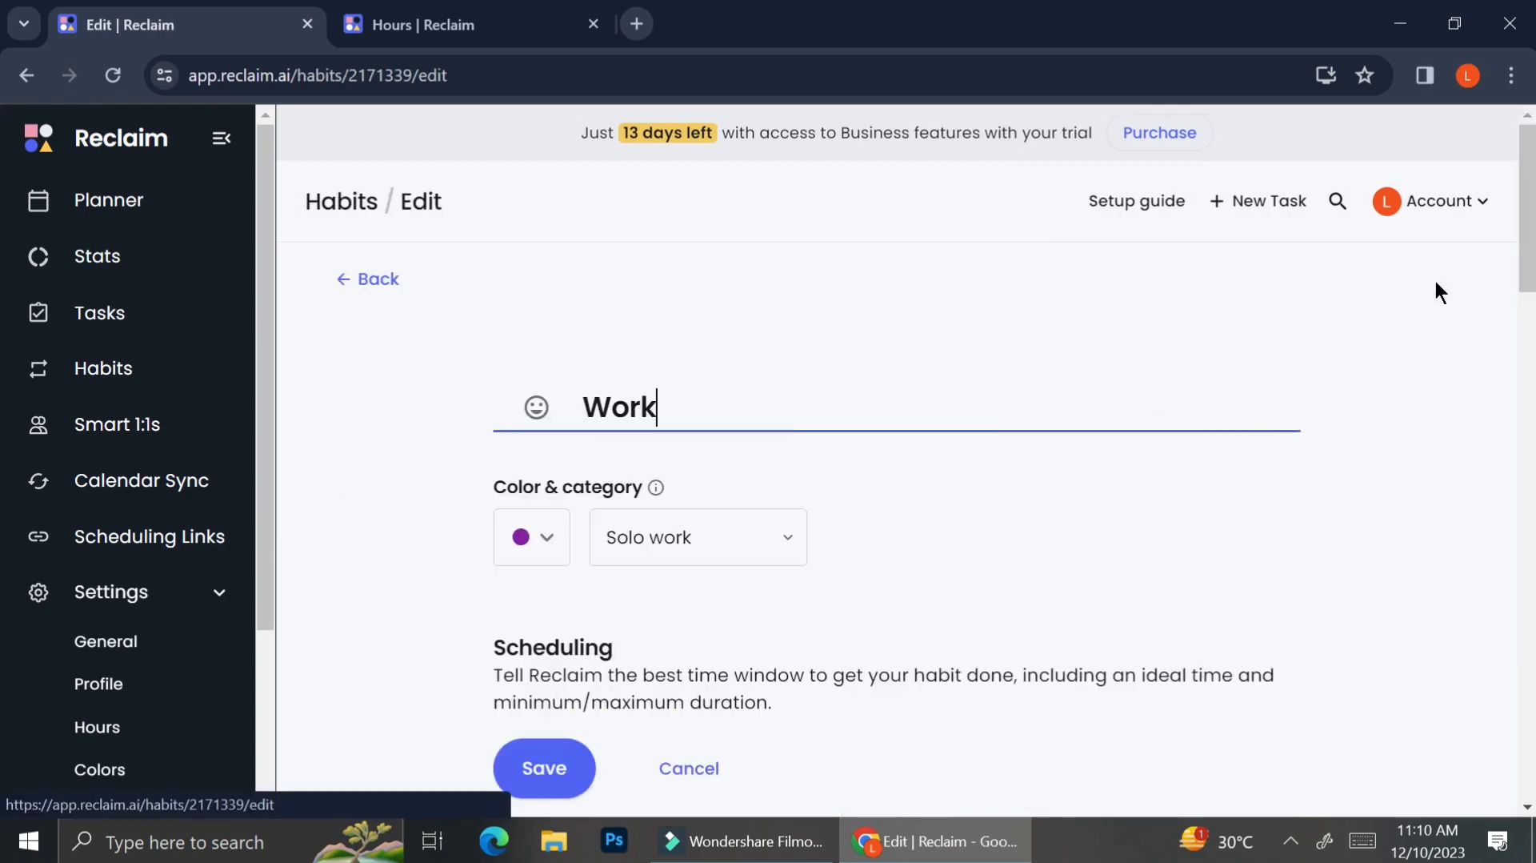
pyautogui.scroll(-7, 795, 658)
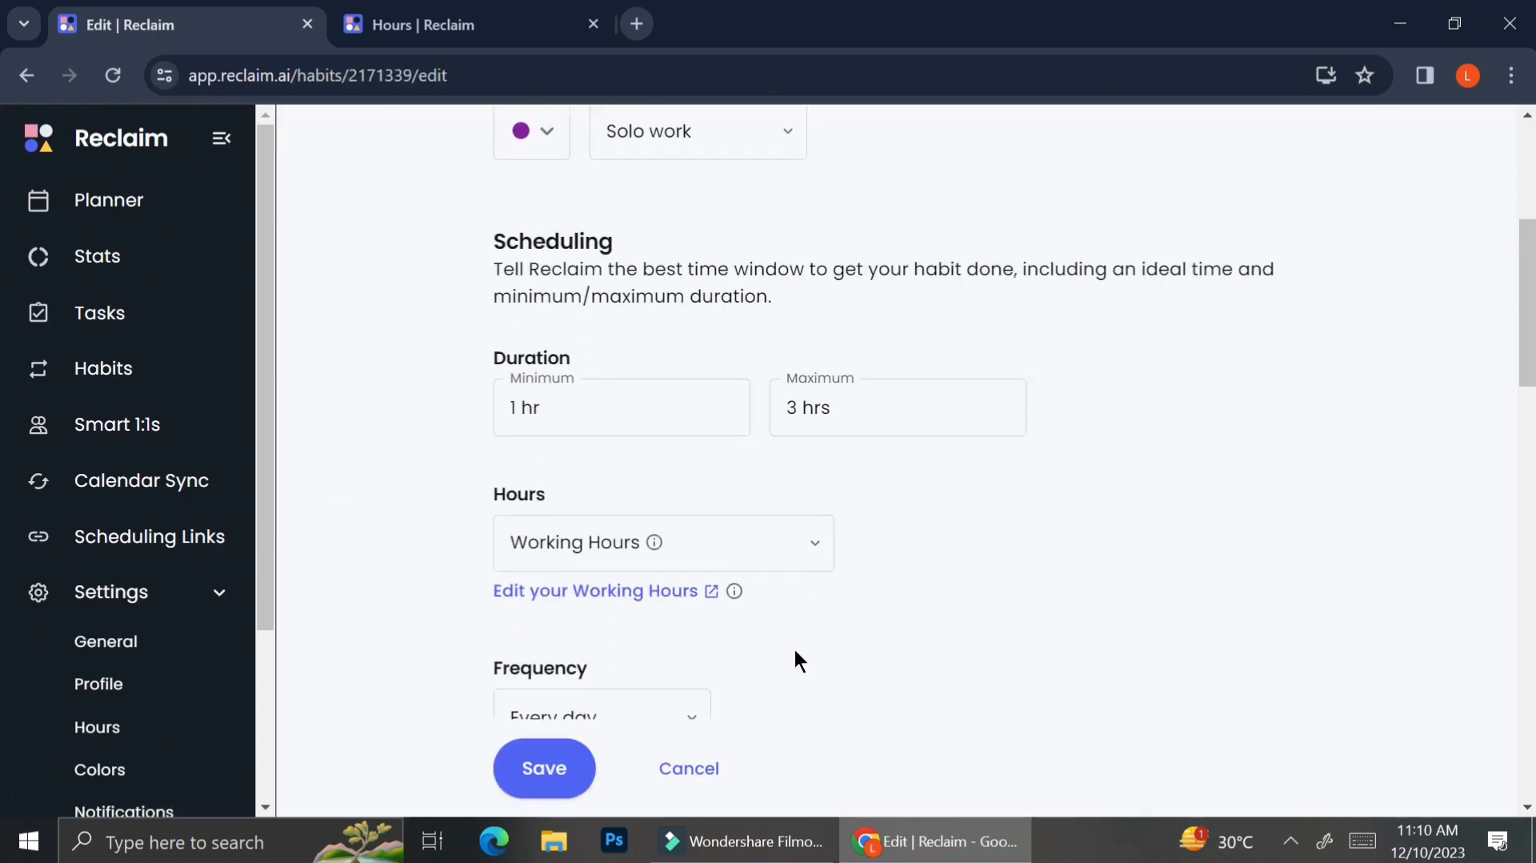
pyautogui.click(555, 770)
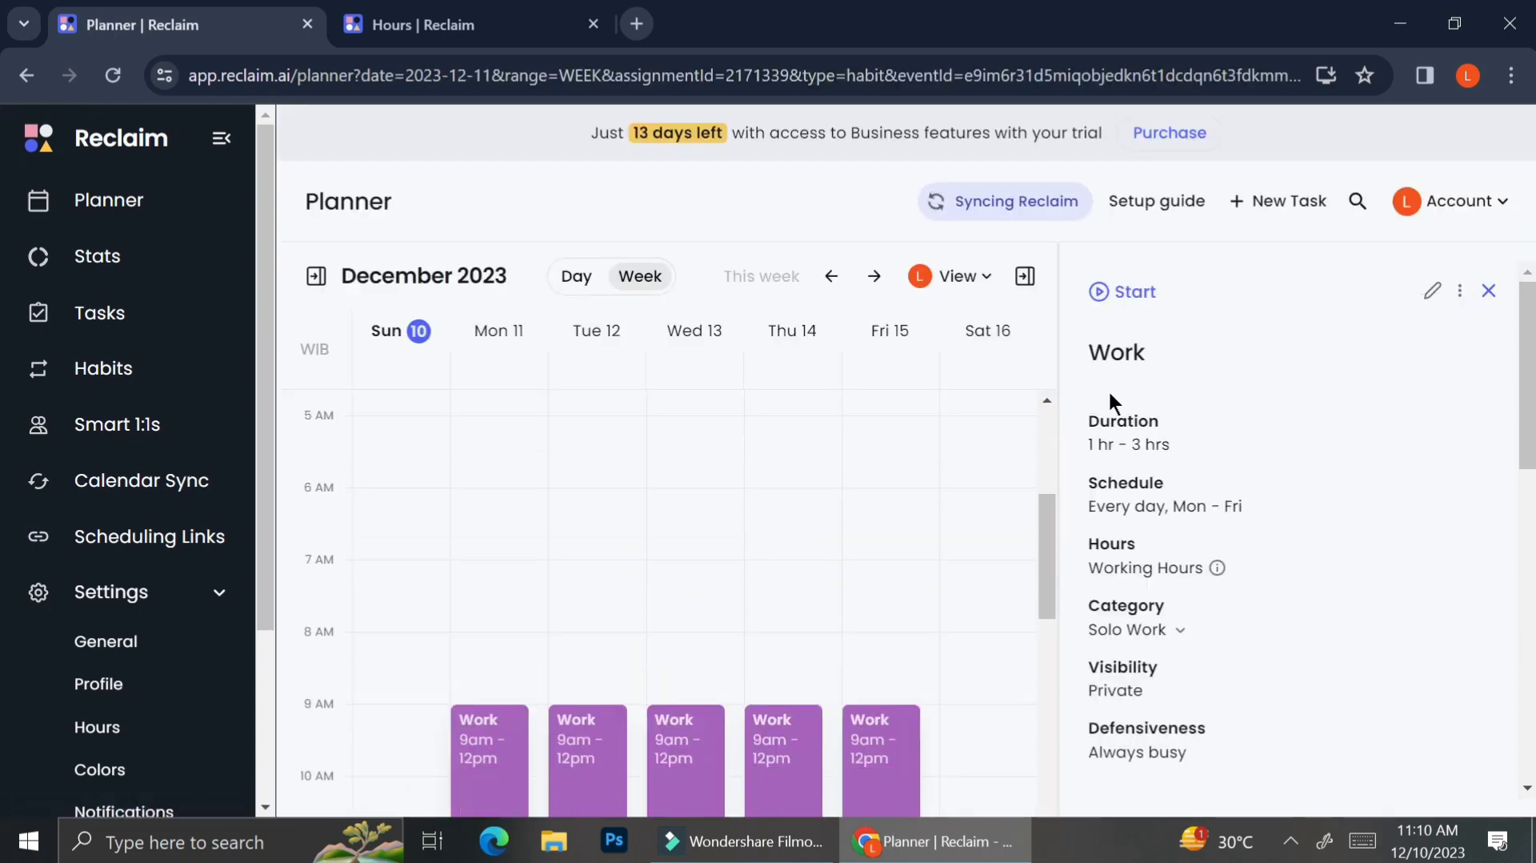
# Step: Open the Sunday Meditation event and drag it slightly later in the day
pyautogui.click(380, 640)
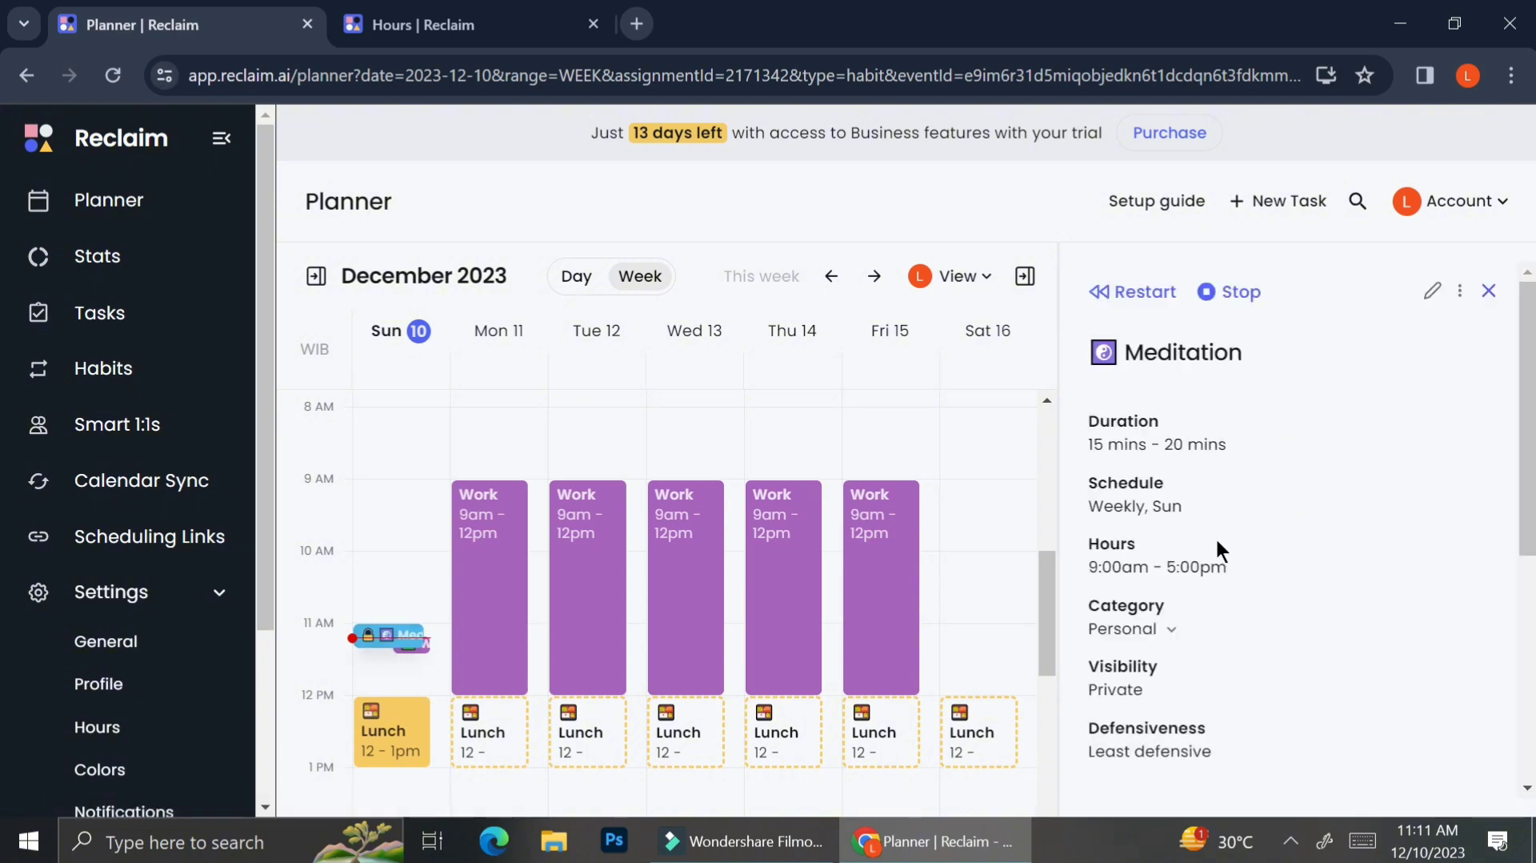
pyautogui.scroll(-5, 1152, 544)
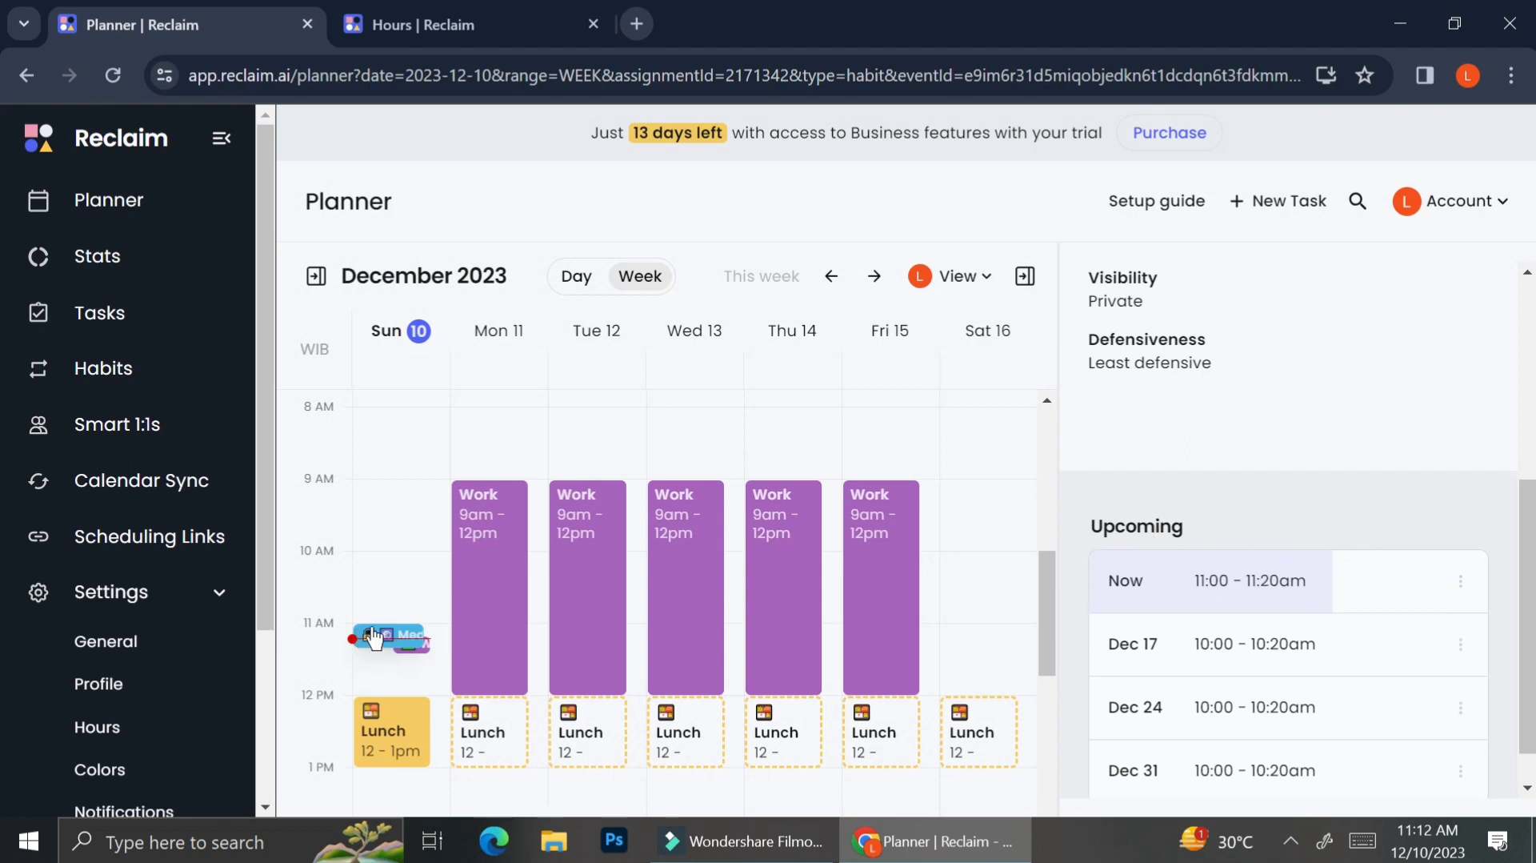
pyautogui.moveTo(371, 627); pyautogui.dragTo(363, 656)
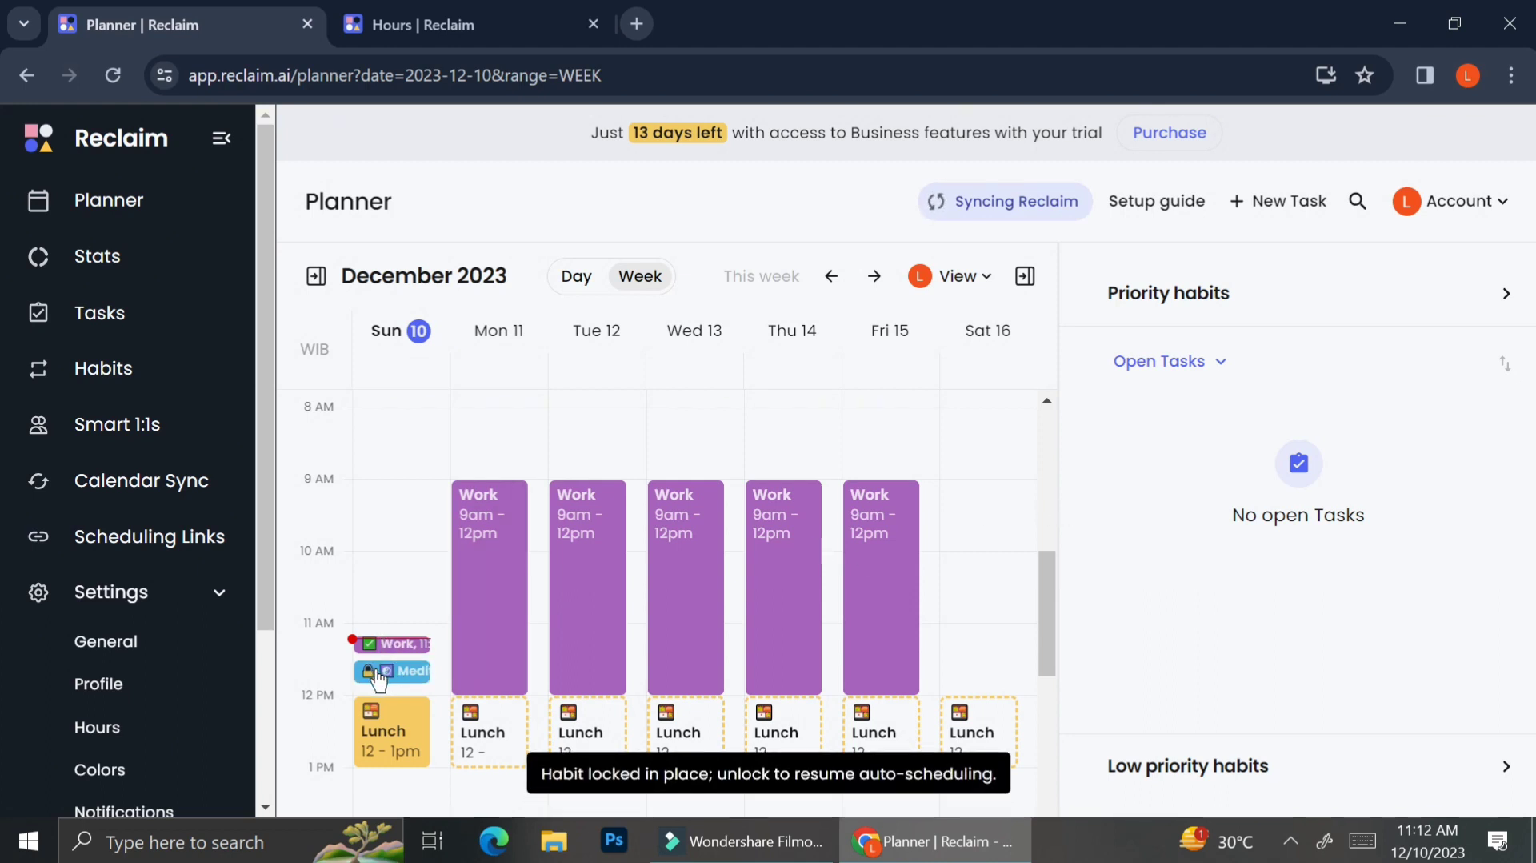
# Step: Unlock the Meditation event so it can be auto-scheduled again
pyautogui.click(376, 673)
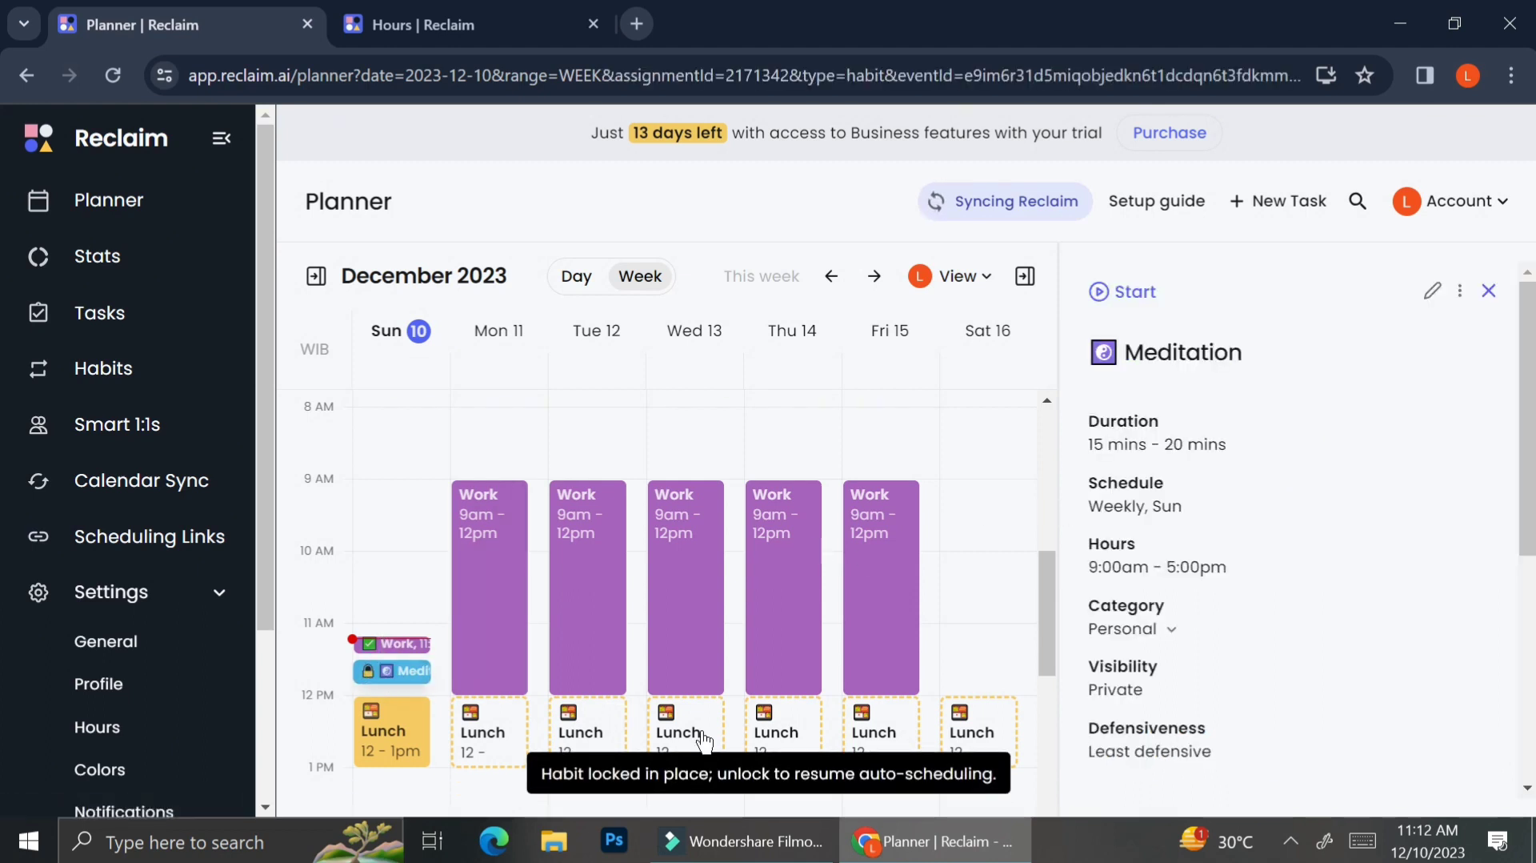
pyautogui.scroll(-5, 1192, 560)
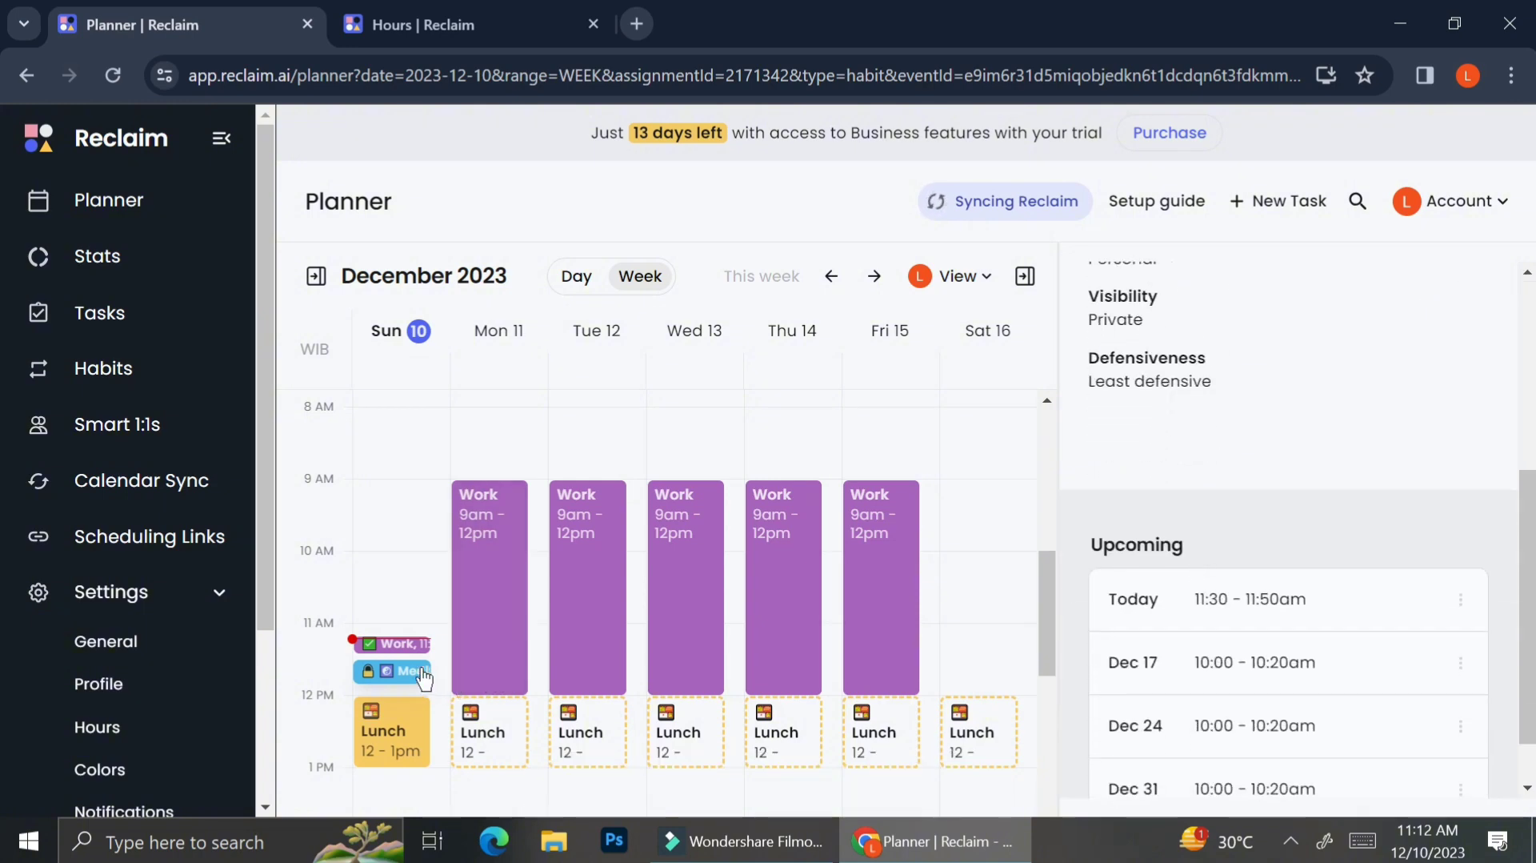
pyautogui.click(376, 678)
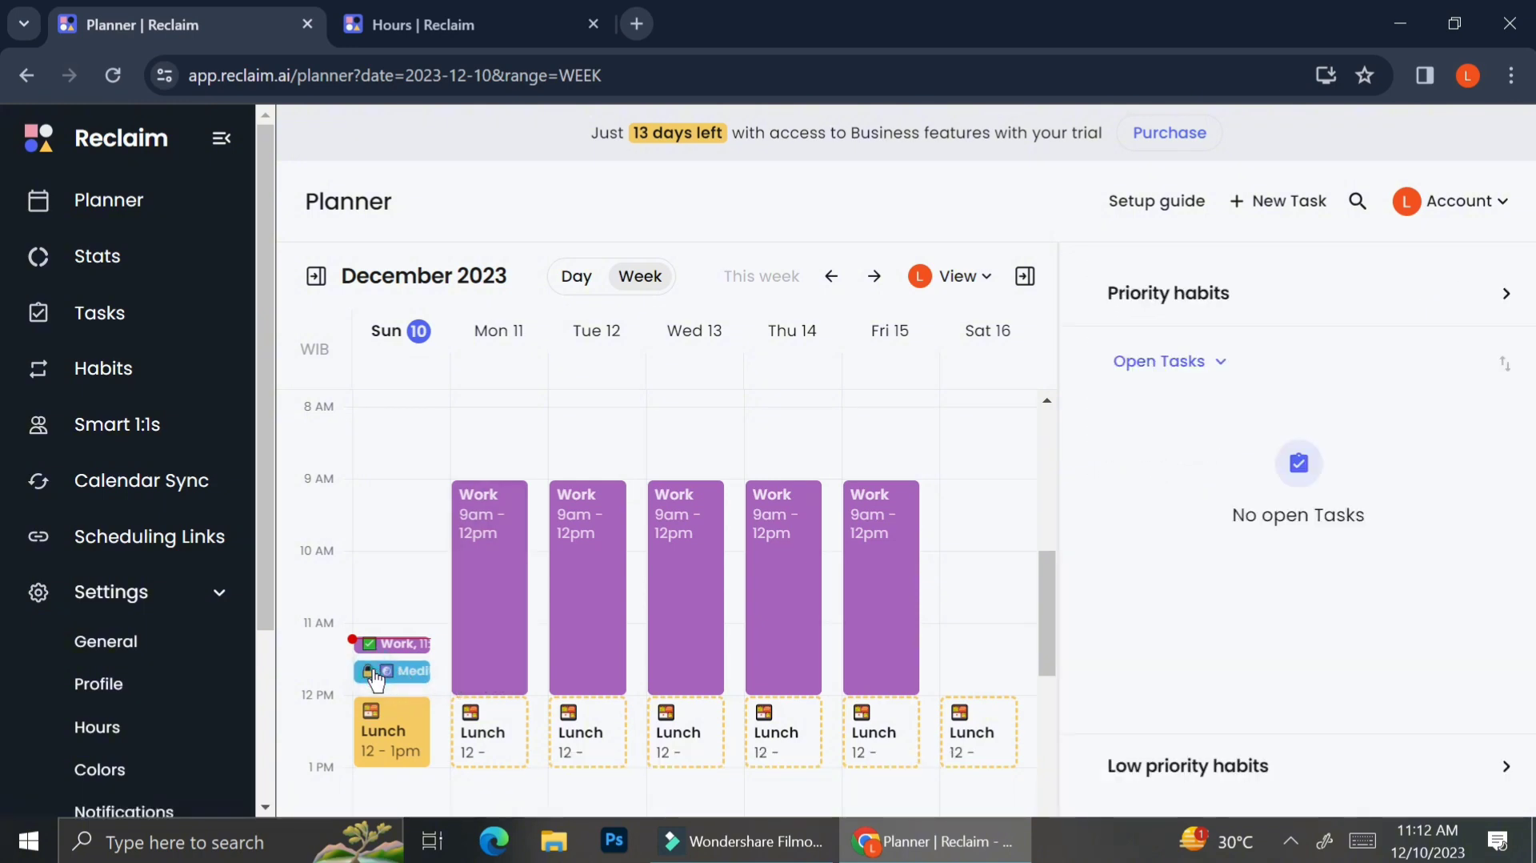
pyautogui.rightClick(376, 679)
pyautogui.click(422, 662)
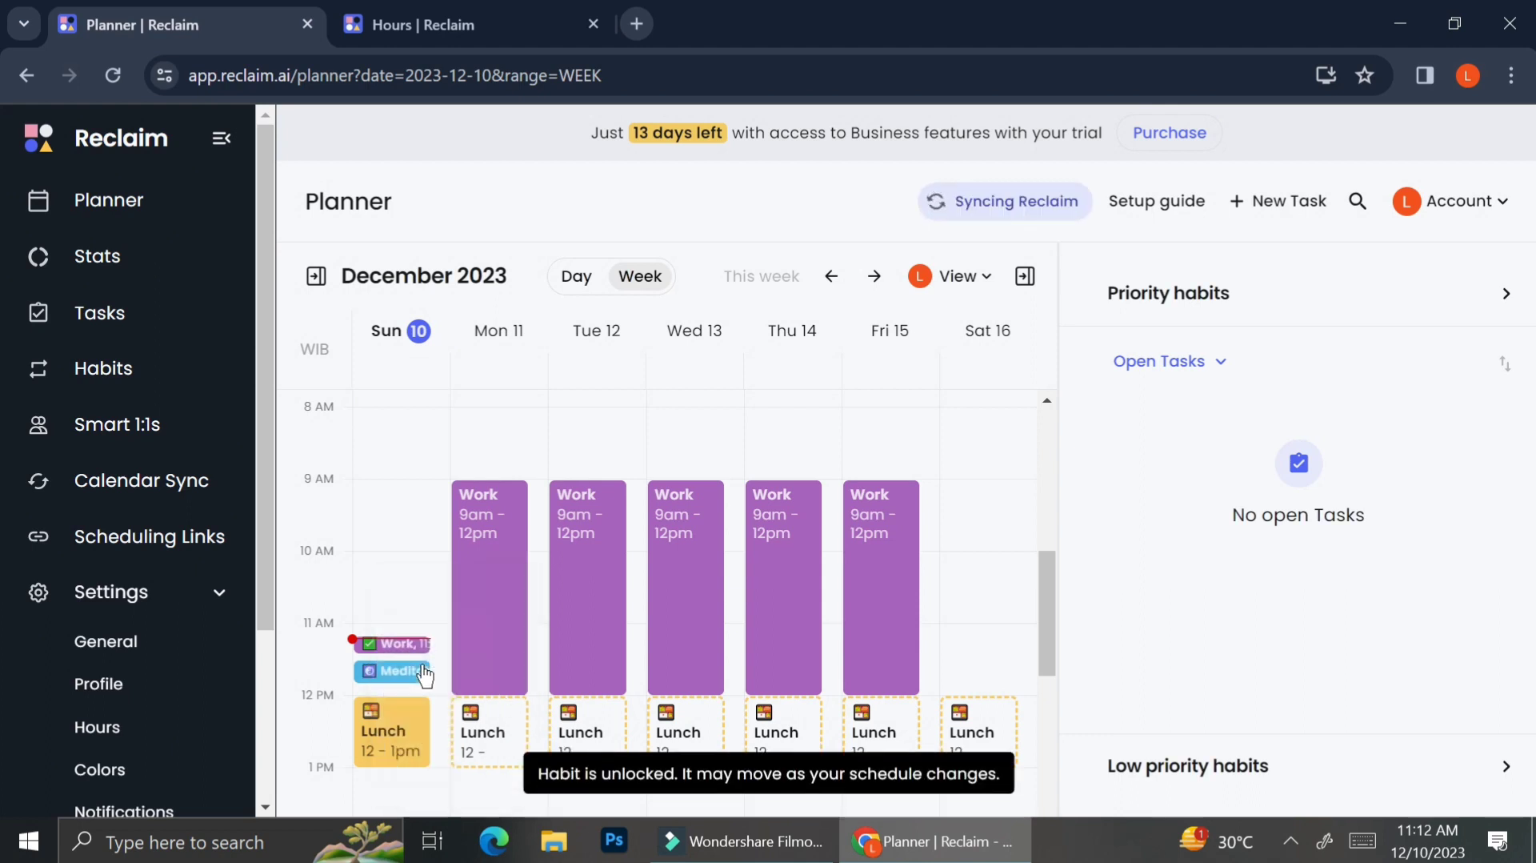
# Step: Move the Meditation event on Sunday to 2:00 pm and open its details
pyautogui.scroll(-3, 404, 665)
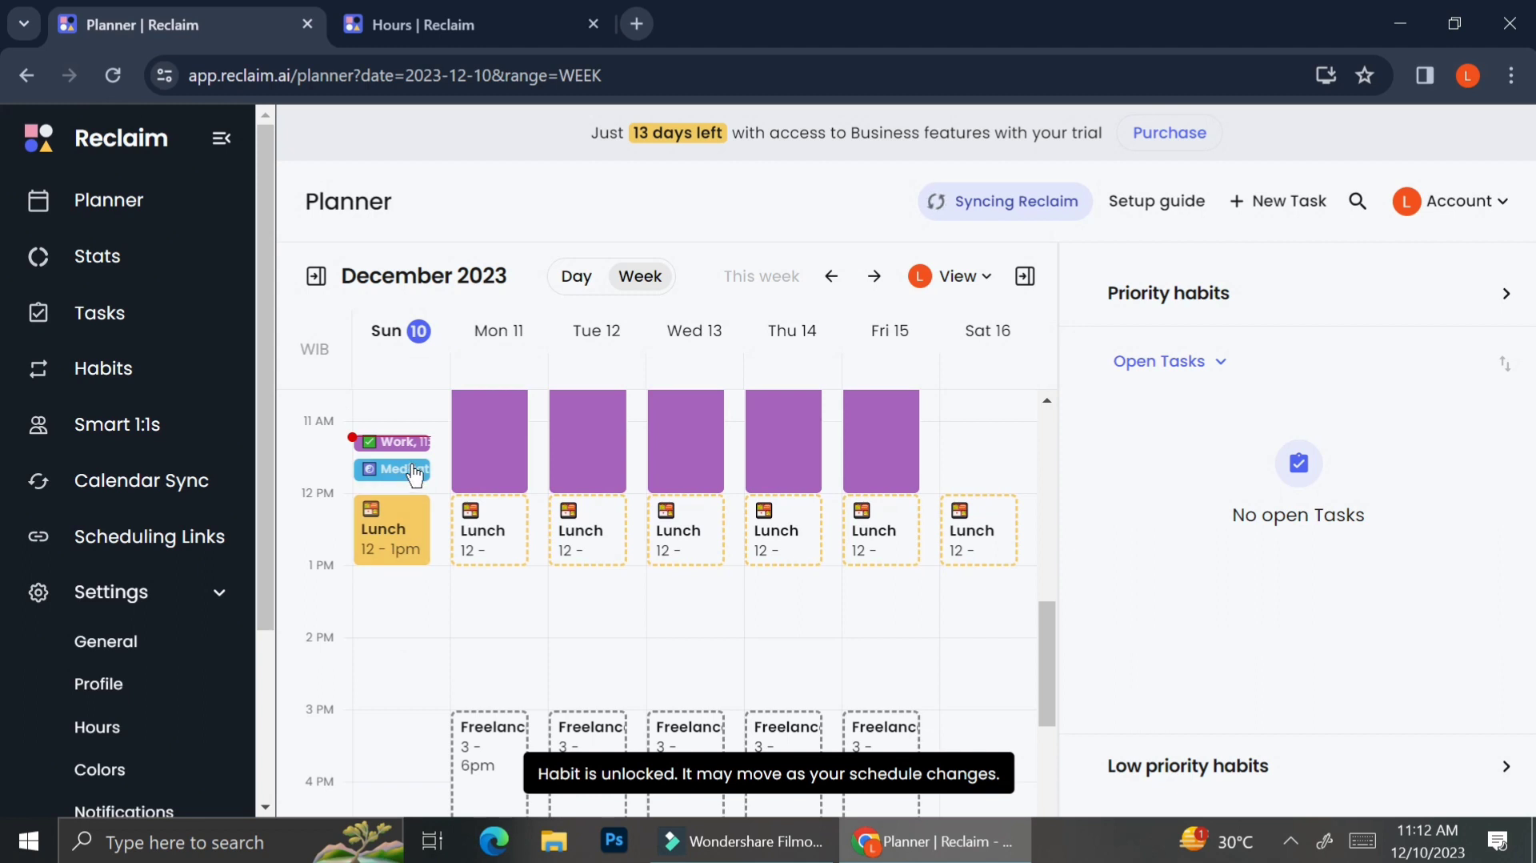
pyautogui.moveTo(414, 474); pyautogui.dragTo(371, 693)
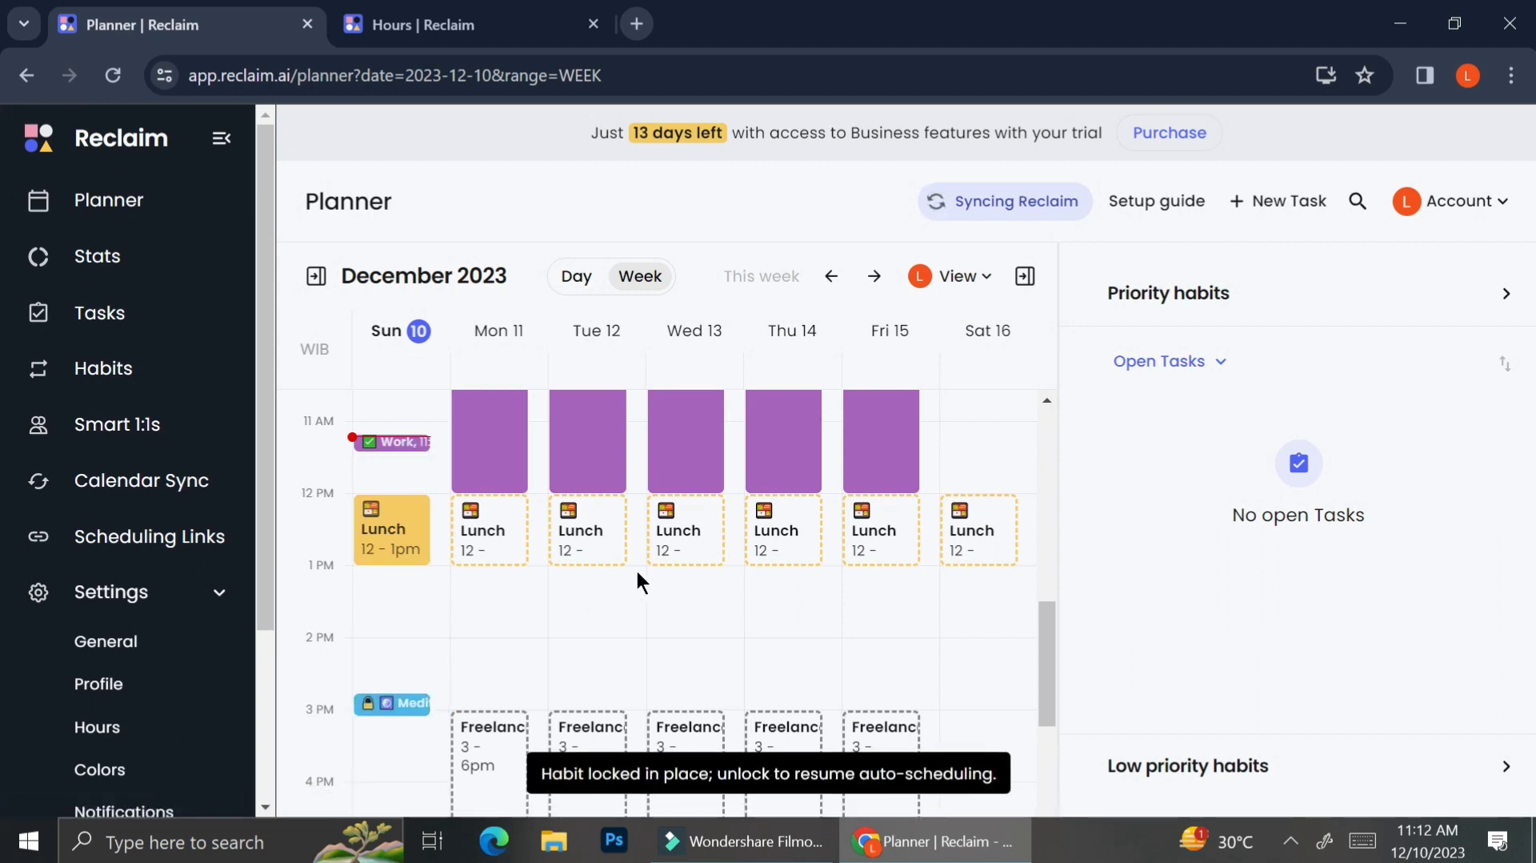
pyautogui.moveTo(405, 706); pyautogui.dragTo(405, 651)
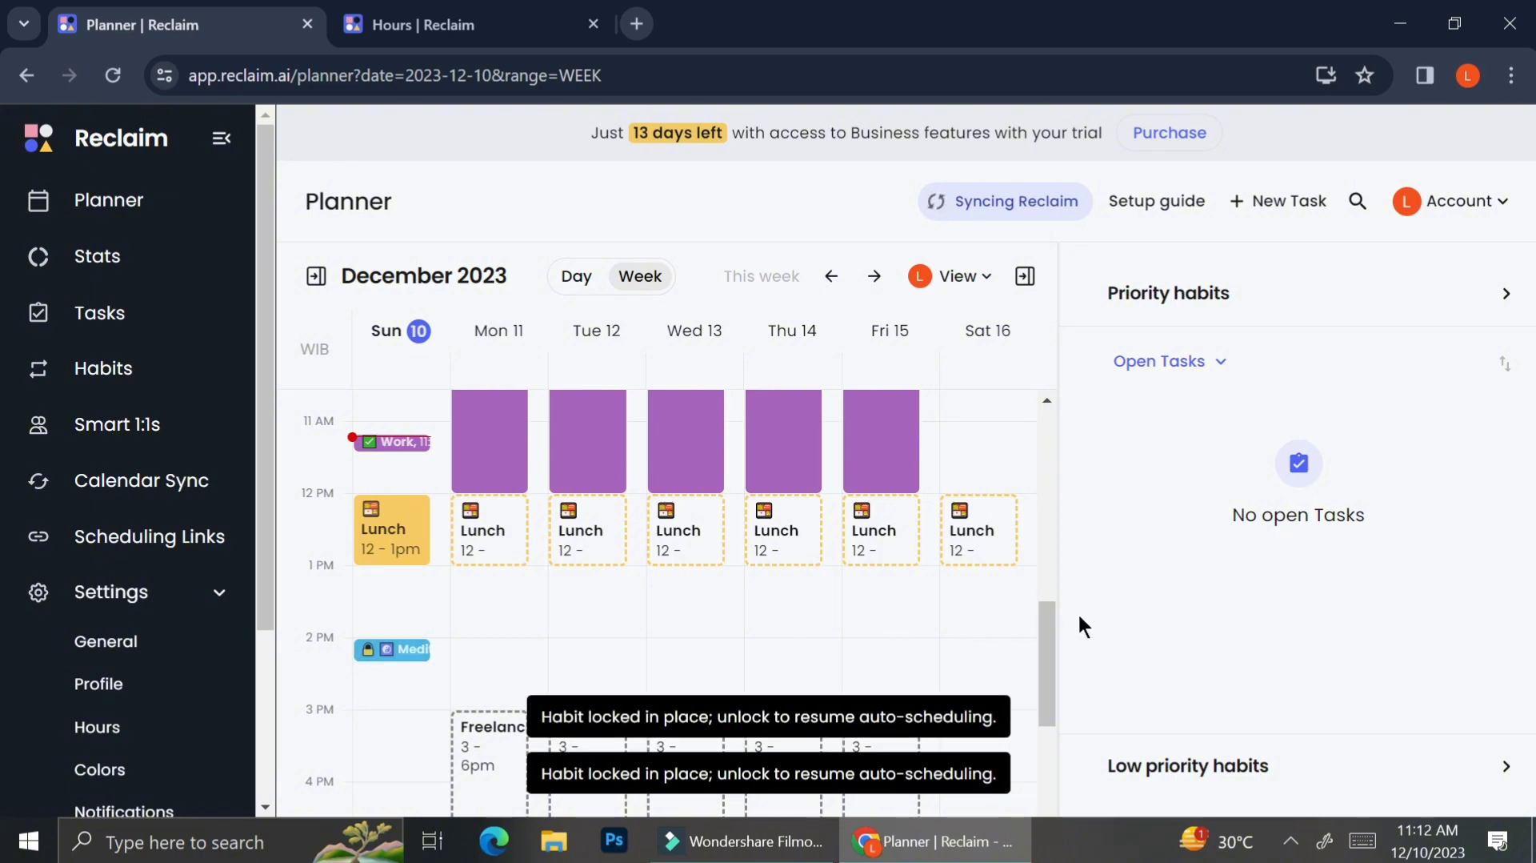
pyautogui.click(410, 652)
pyautogui.scroll(-5, 1248, 656)
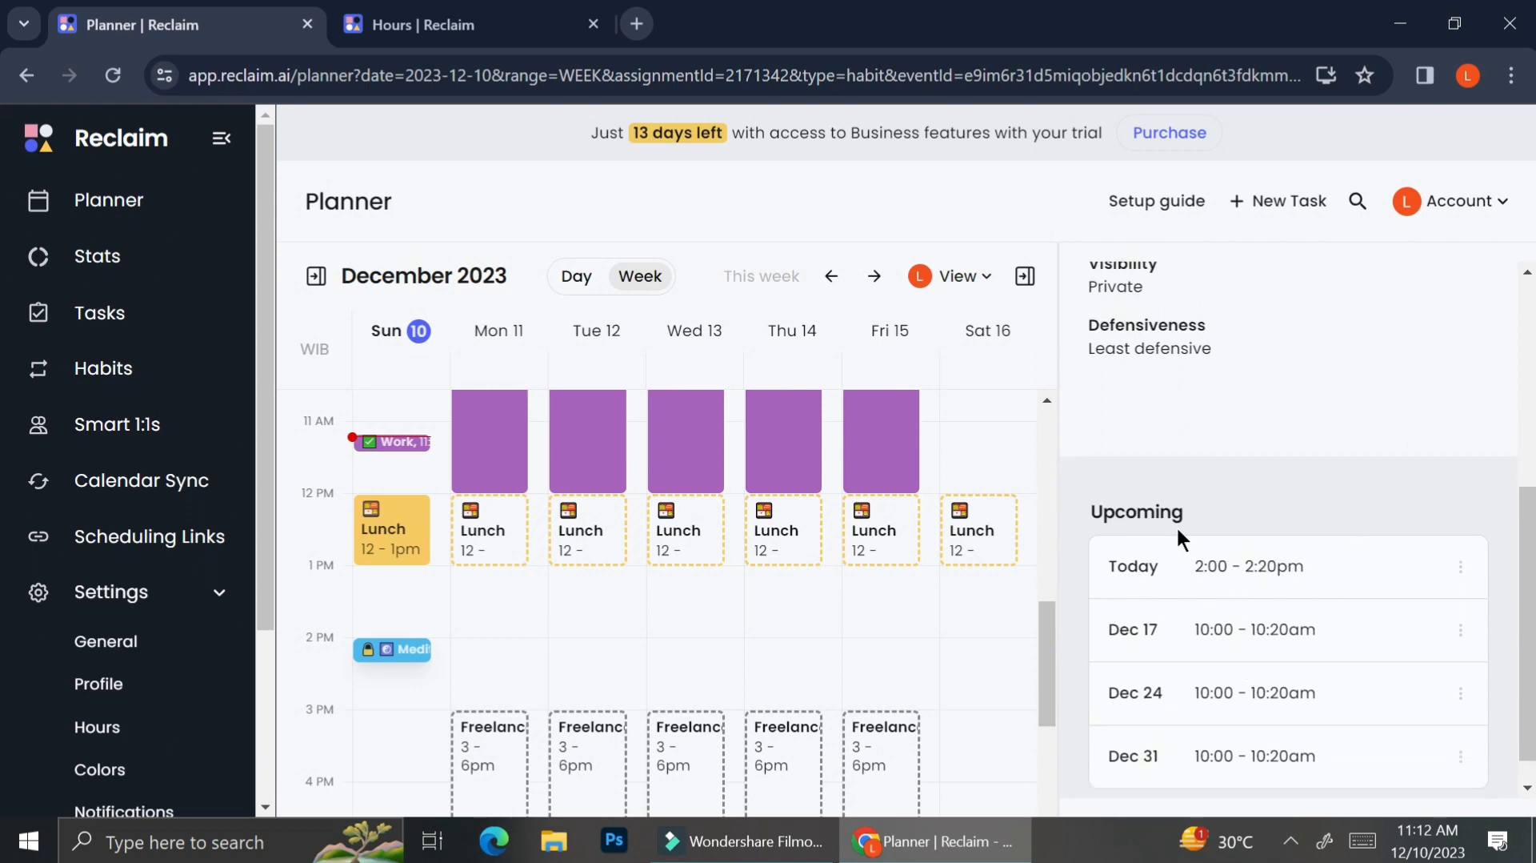
pyautogui.scroll(5, 1266, 525)
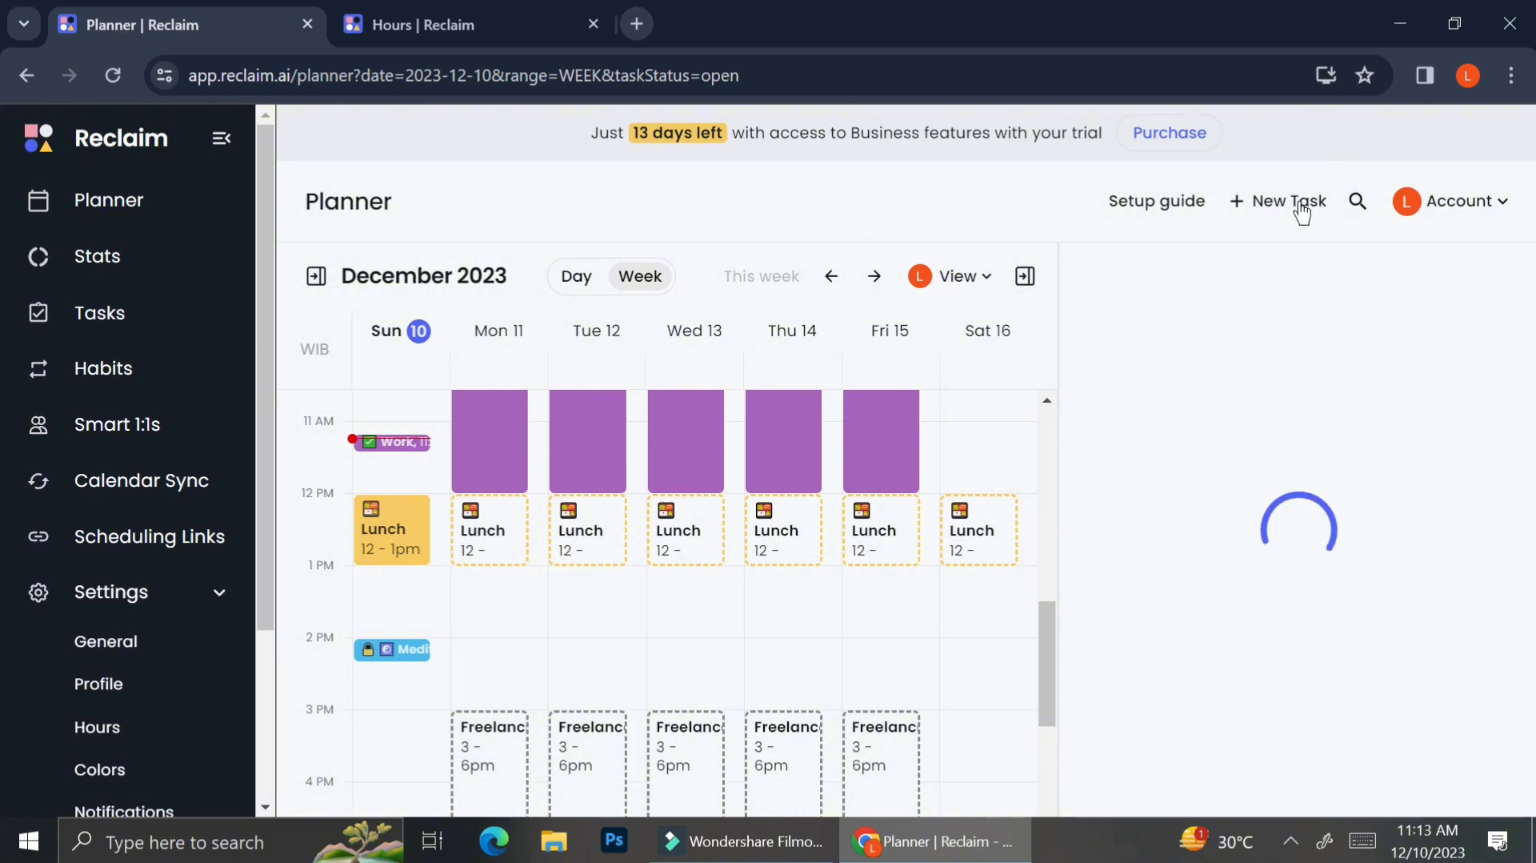
# Step: Start a new task named Weekly Meeting and set its duration to 1 hr
pyautogui.click(1300, 205)
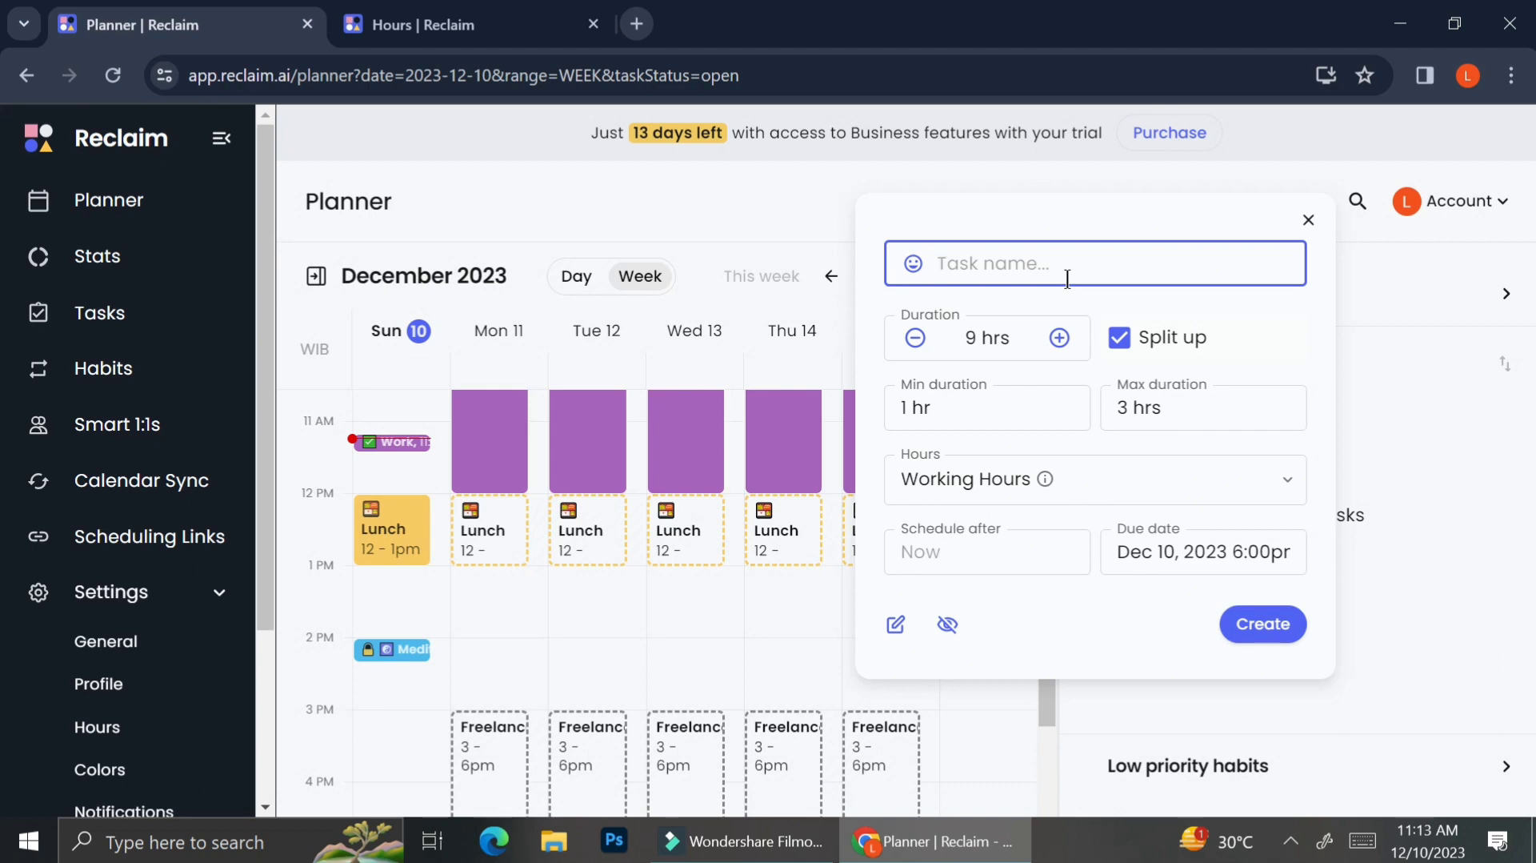
pyautogui.write('Weekly Meeting')
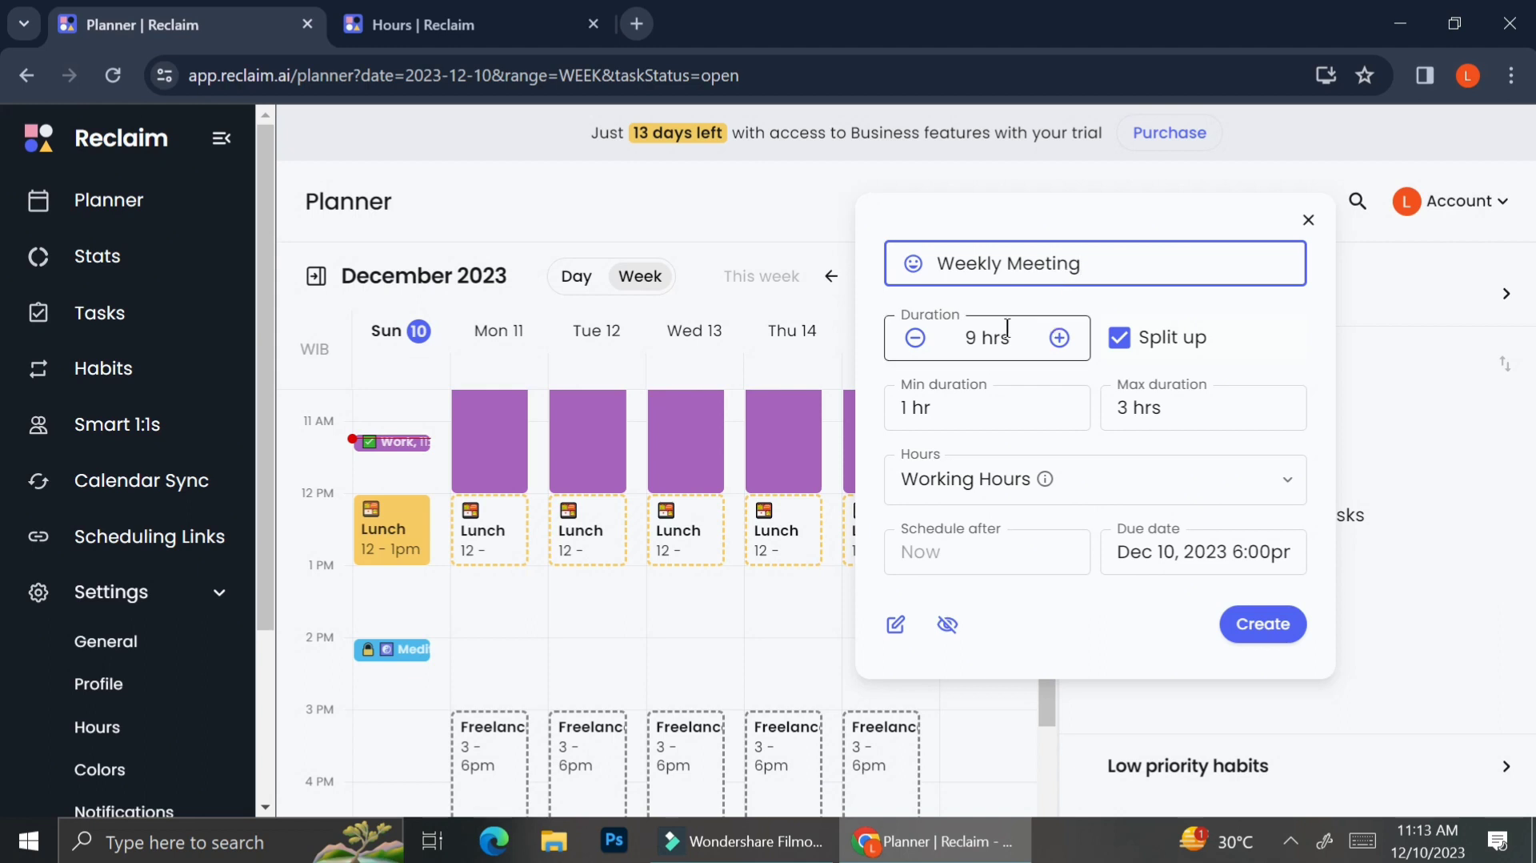
pyautogui.click(917, 338)
pyautogui.click(916, 338)
pyautogui.click(916, 339)
pyautogui.click(916, 339)
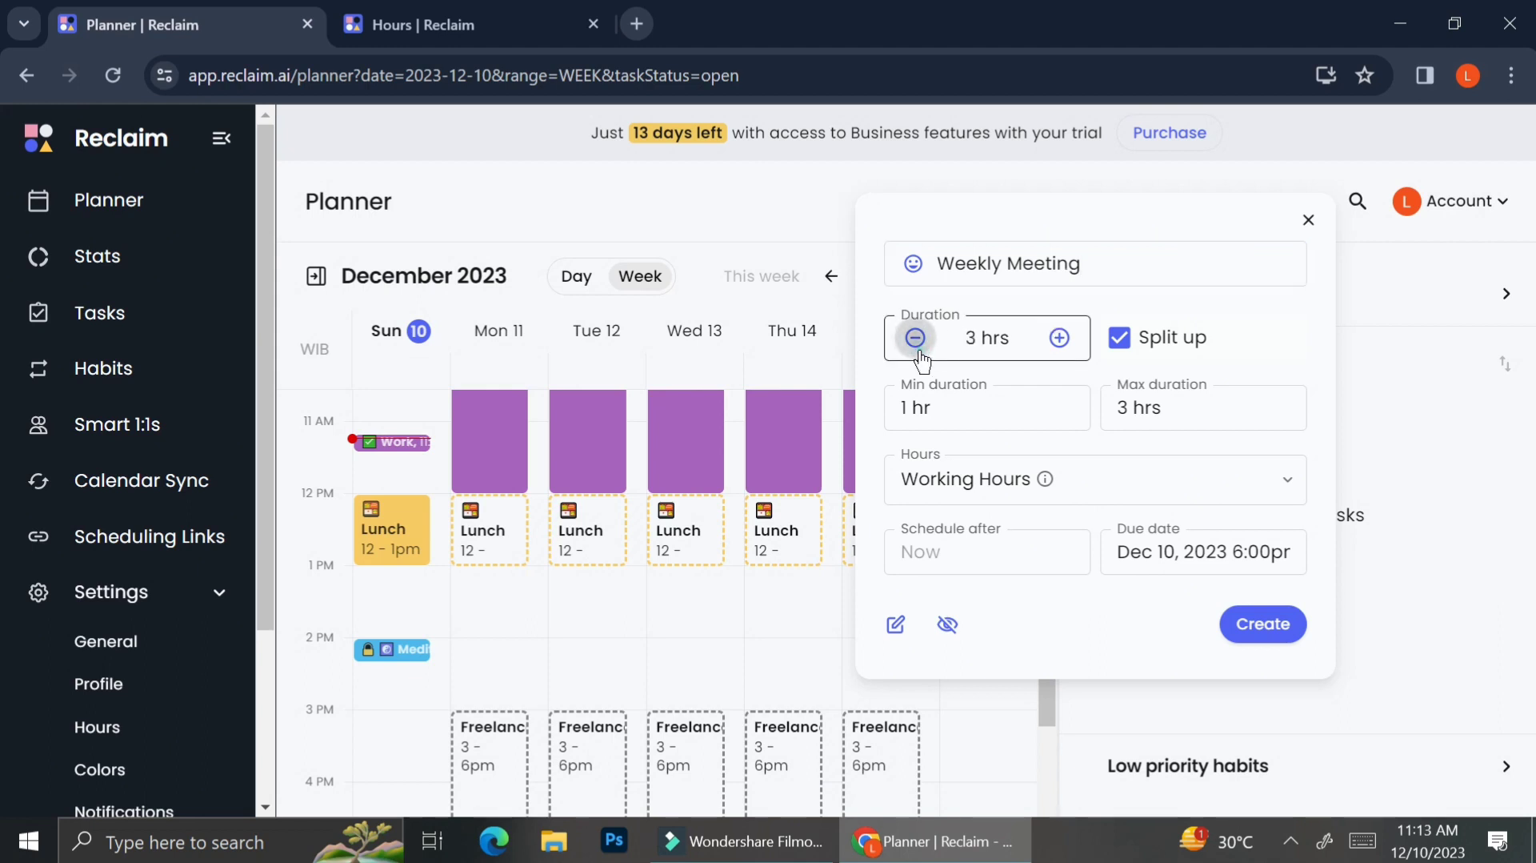
pyautogui.click(916, 338)
pyautogui.click(916, 338)
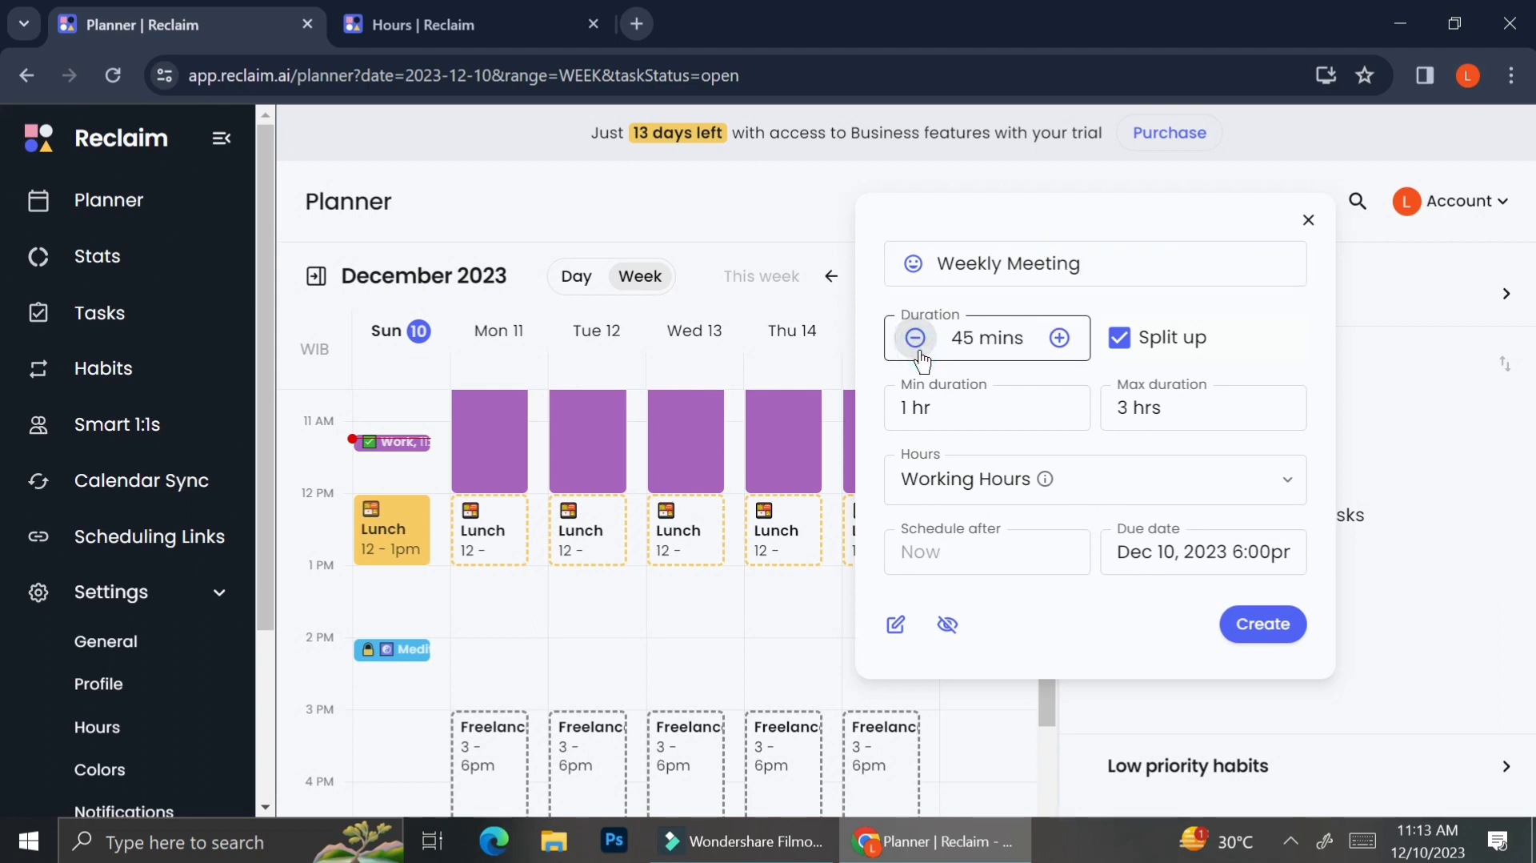
pyautogui.click(1059, 337)
# Step: Keep the task split up and set its minimum duration to 15 mins
pyautogui.click(1116, 340)
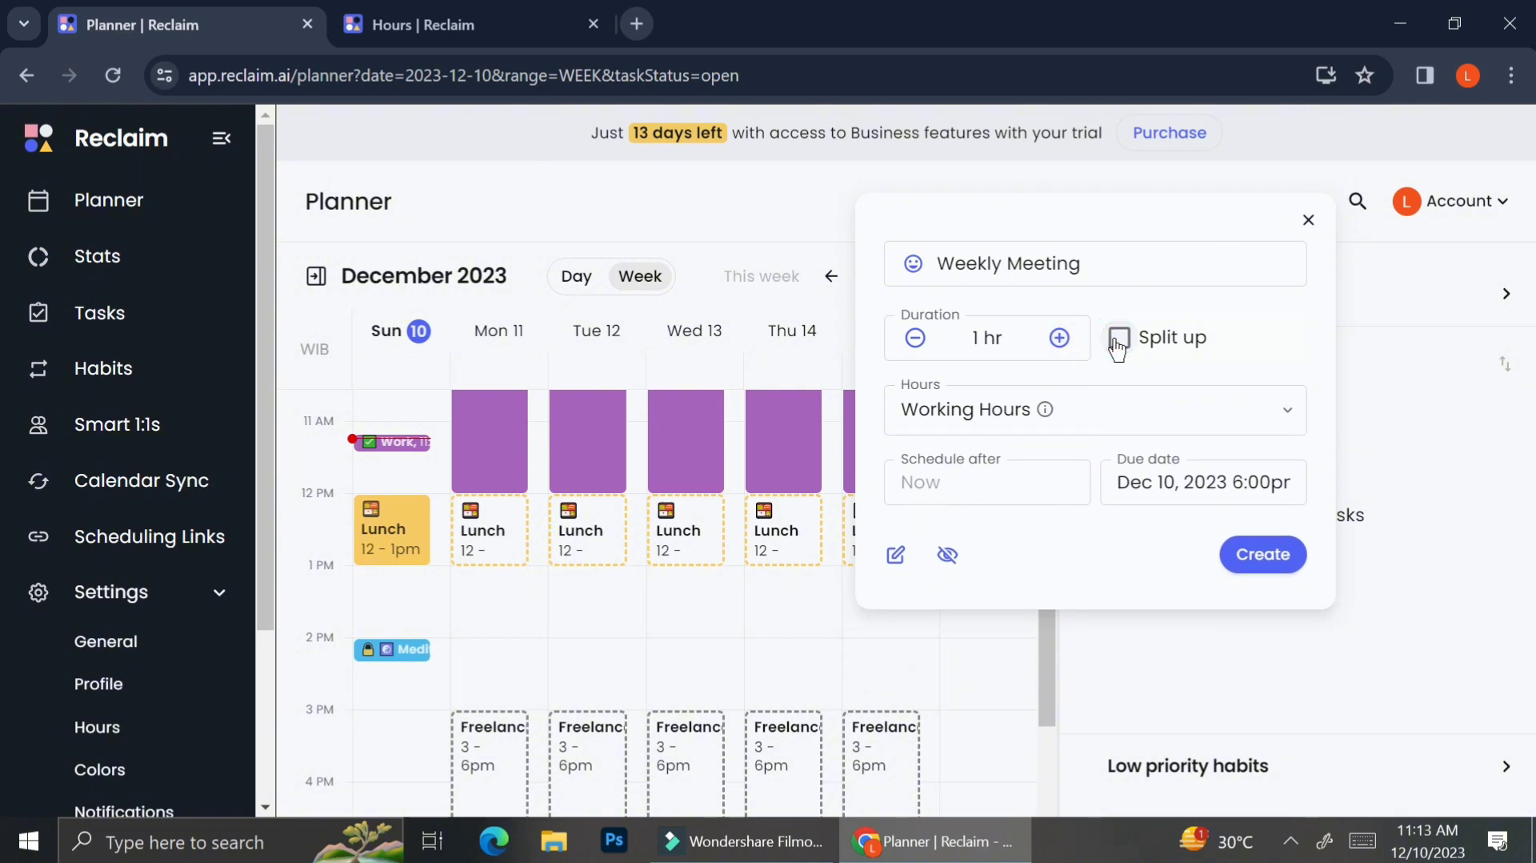
pyautogui.click(1116, 340)
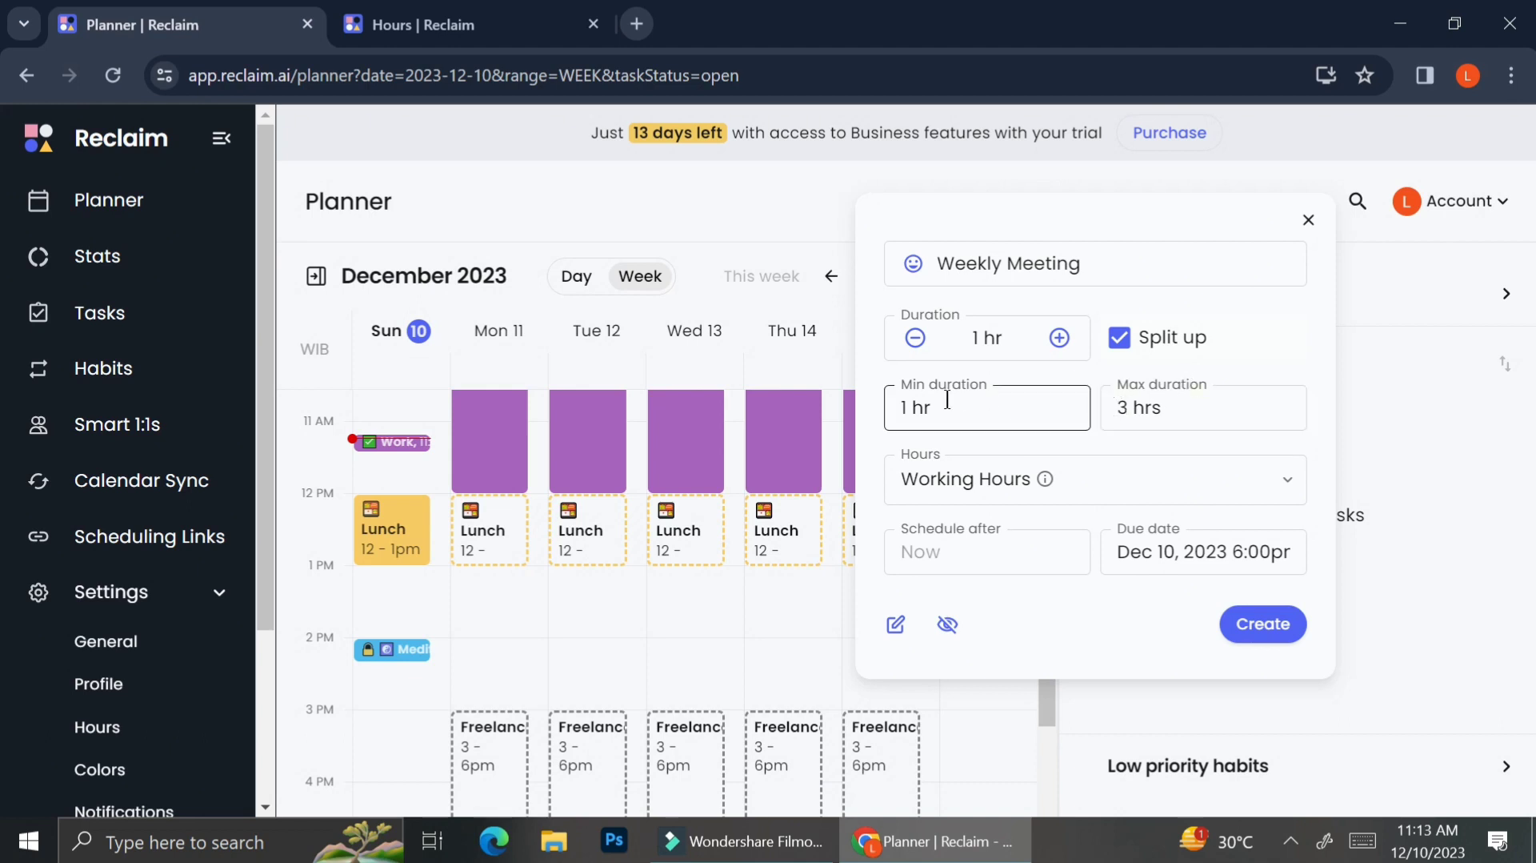
pyautogui.click(909, 411)
pyautogui.press('BackSpace')
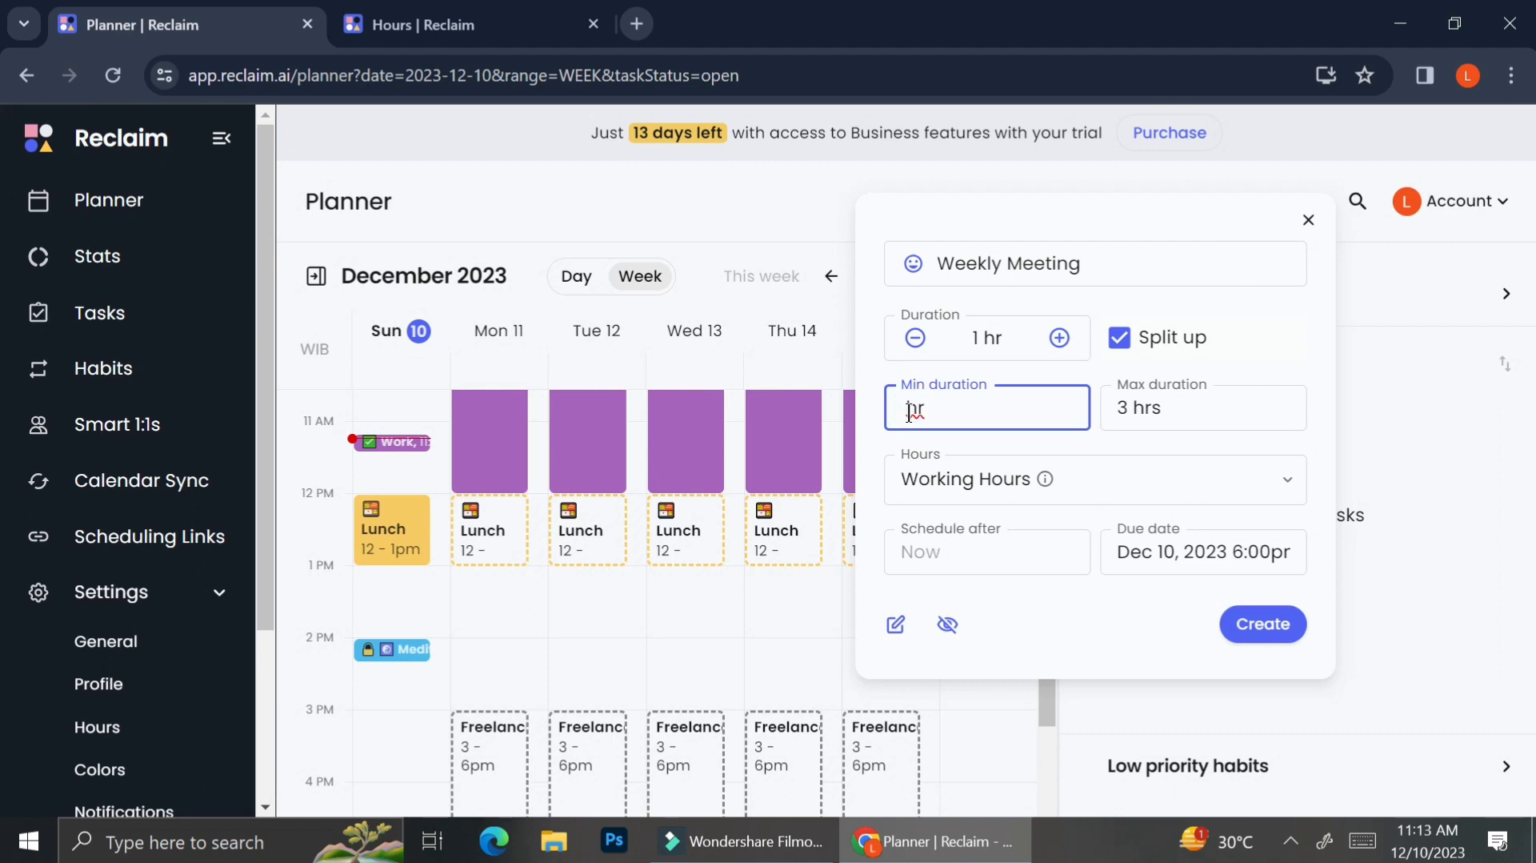
pyautogui.write('30')
pyautogui.press('BackSpace')
pyautogui.press('BackSpace')
pyautogui.write('15 m')
pyautogui.click(1120, 409)
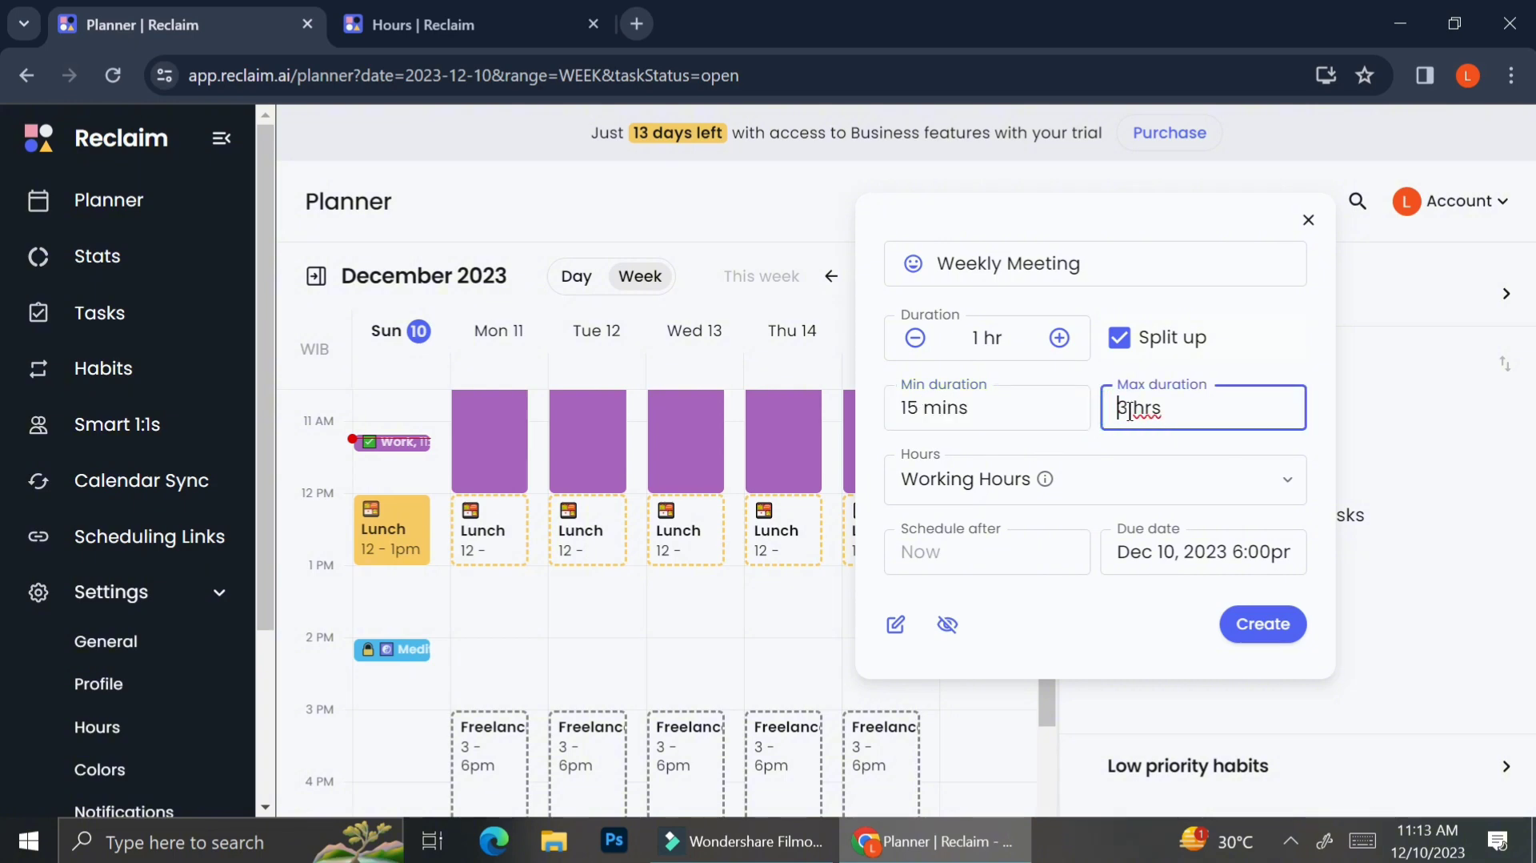
# Step: Set the task's maximum duration to 30 mins
pyautogui.click(1128, 411)
pyautogui.press('BackSpace')
pyautogui.write('30')
pyautogui.doubleClick(1168, 409)
pyautogui.press('BackSpace')
pyautogui.write('min')
pyautogui.click(1086, 423)
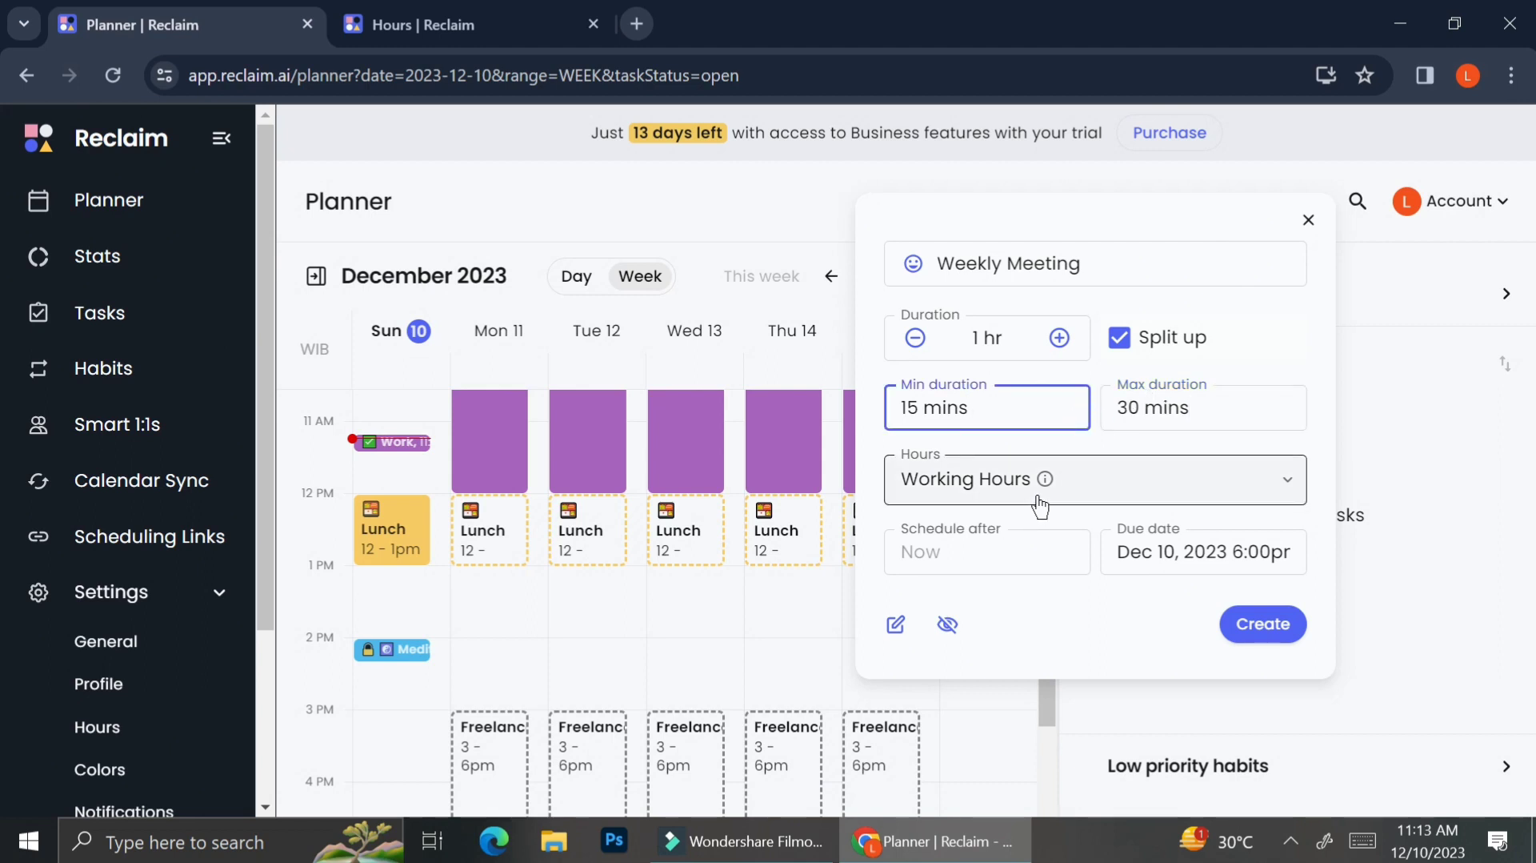
# Step: Set the task to schedule after Dec 11, 2023 9:00am
pyautogui.click(1010, 562)
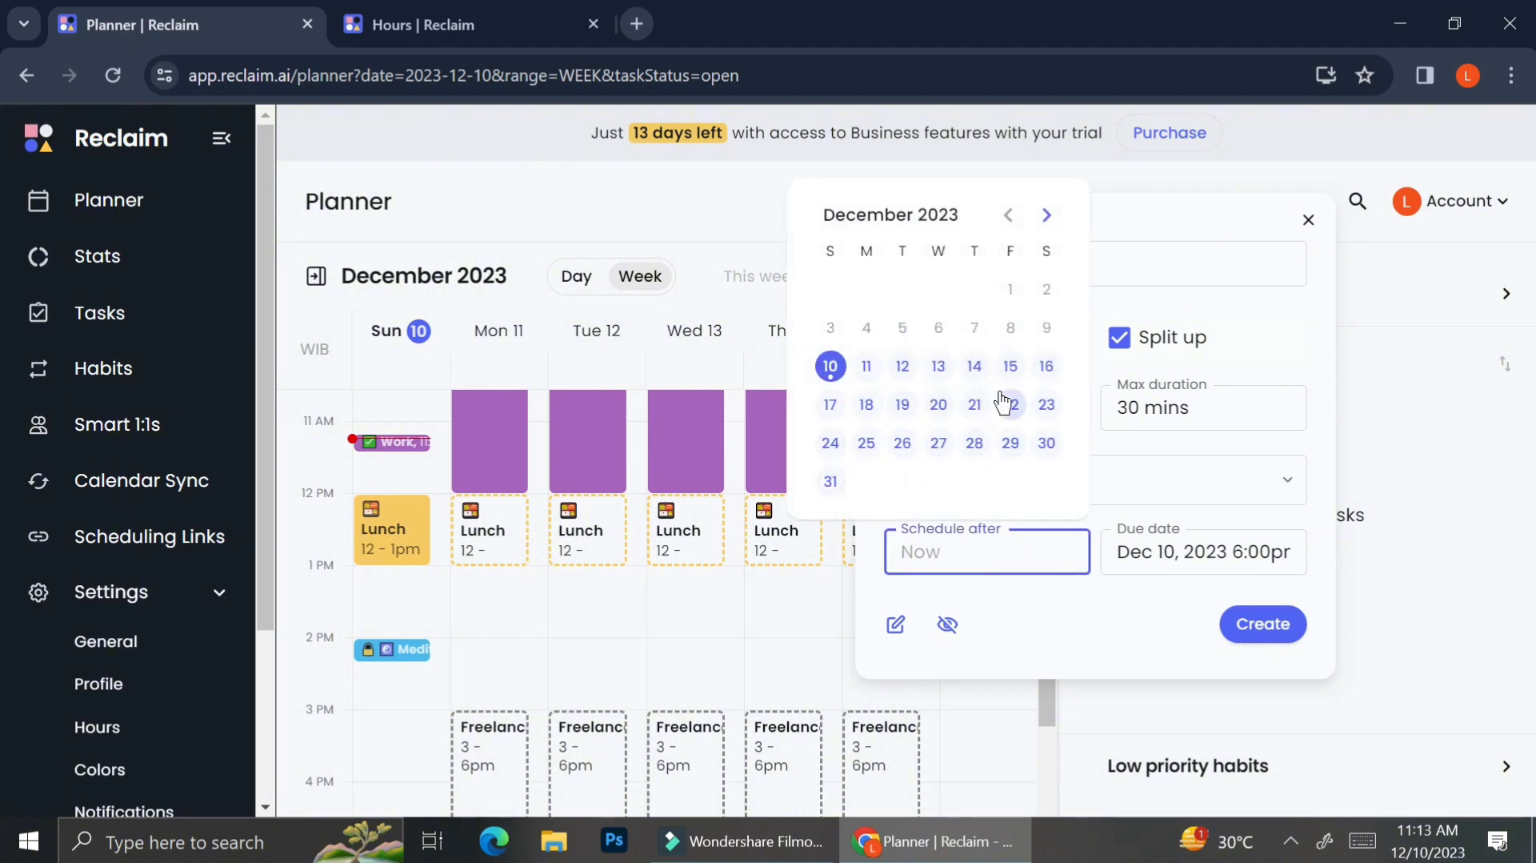
pyautogui.click(883, 383)
pyautogui.moveTo(885, 377); pyautogui.dragTo(1046, 512)
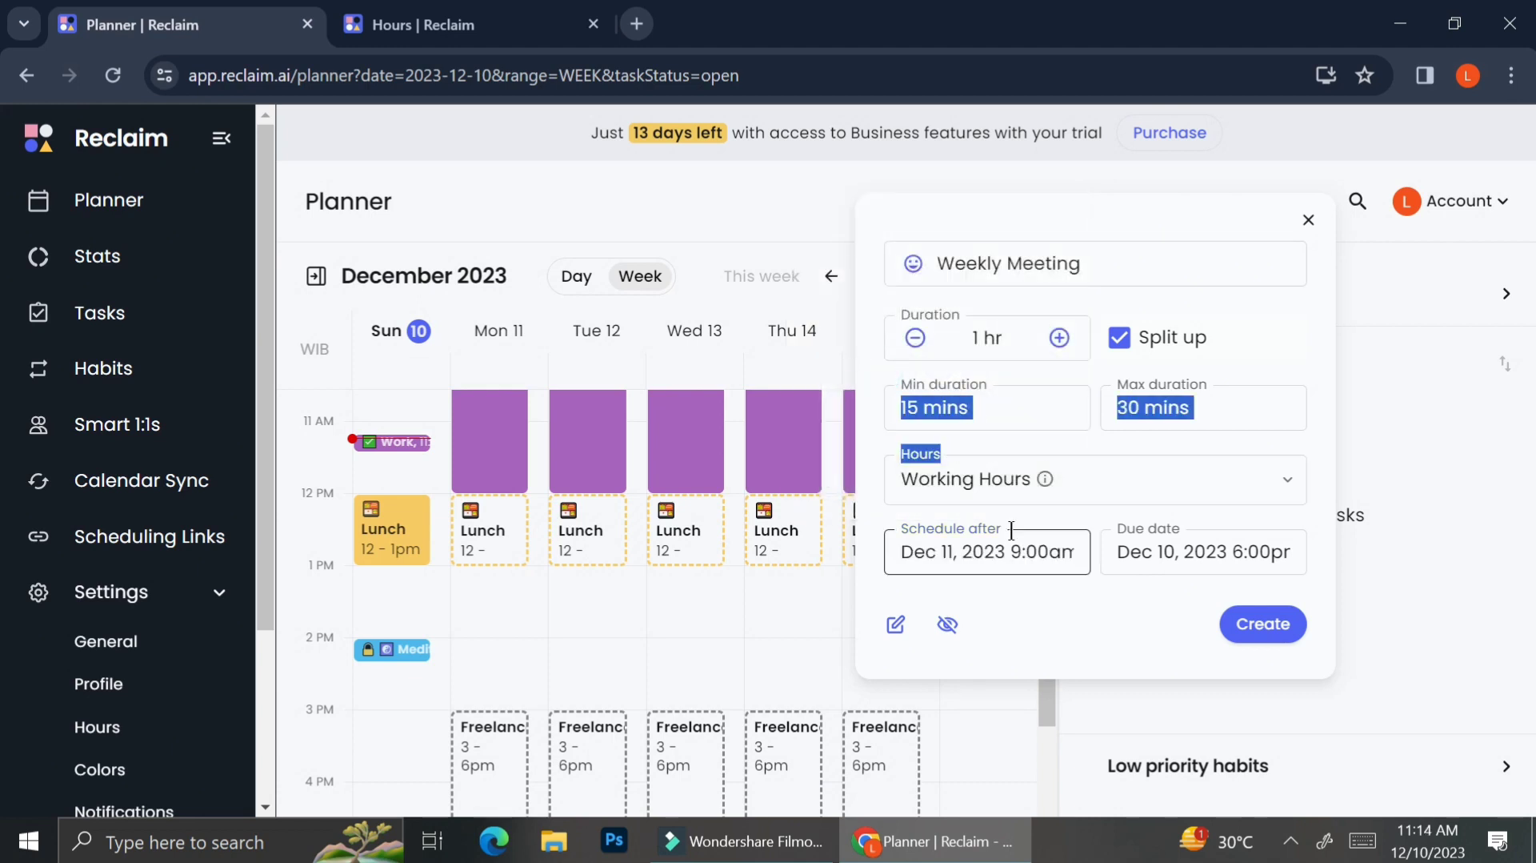
pyautogui.click(1088, 444)
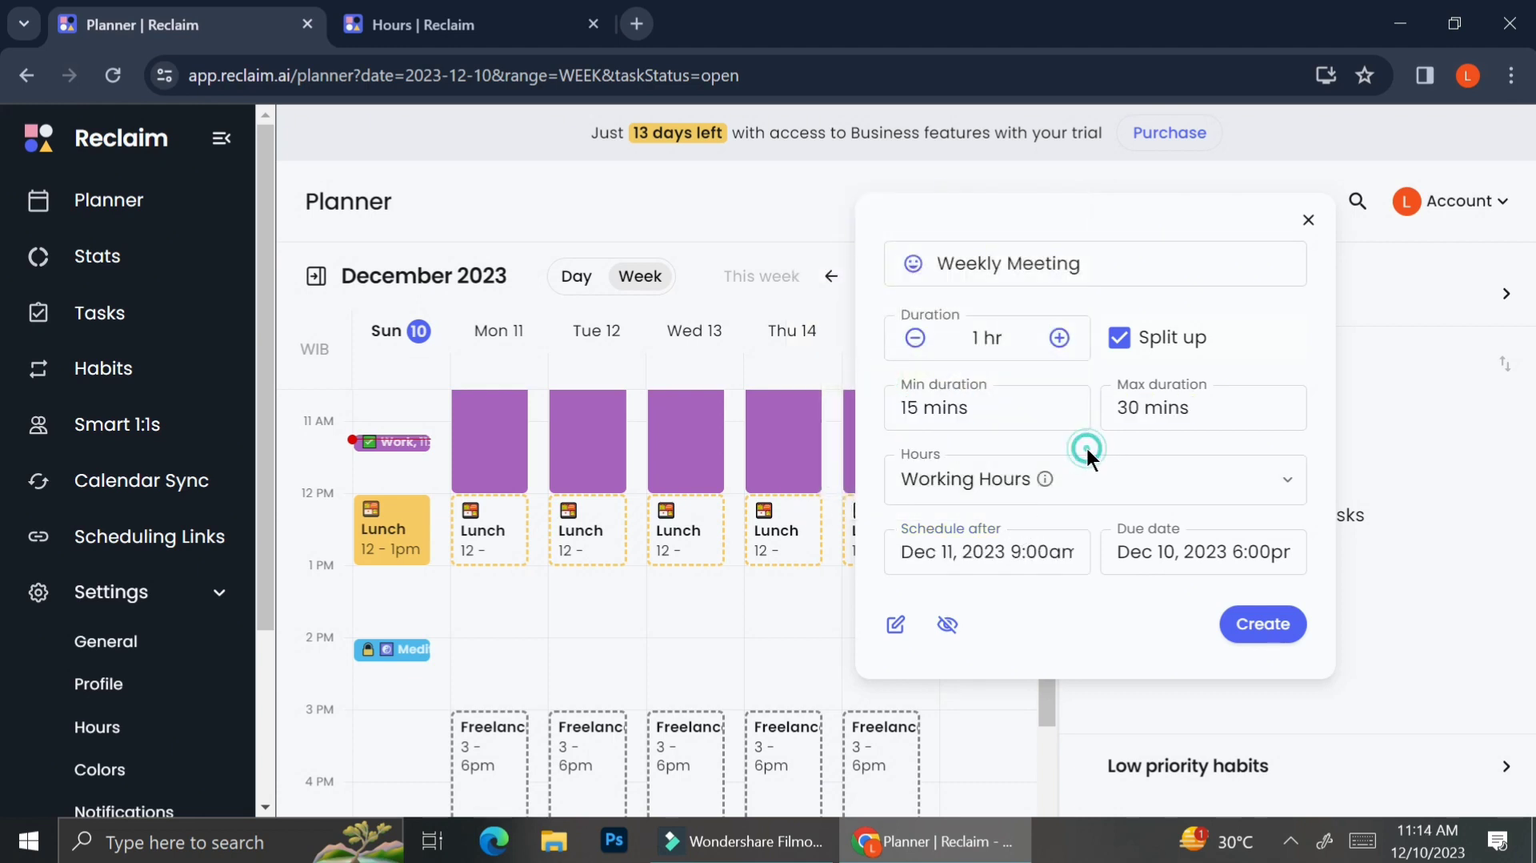
# Step: Set the due date to Dec 11, 2023 and create the Weekly Meeting task, then close the form
pyautogui.click(1154, 542)
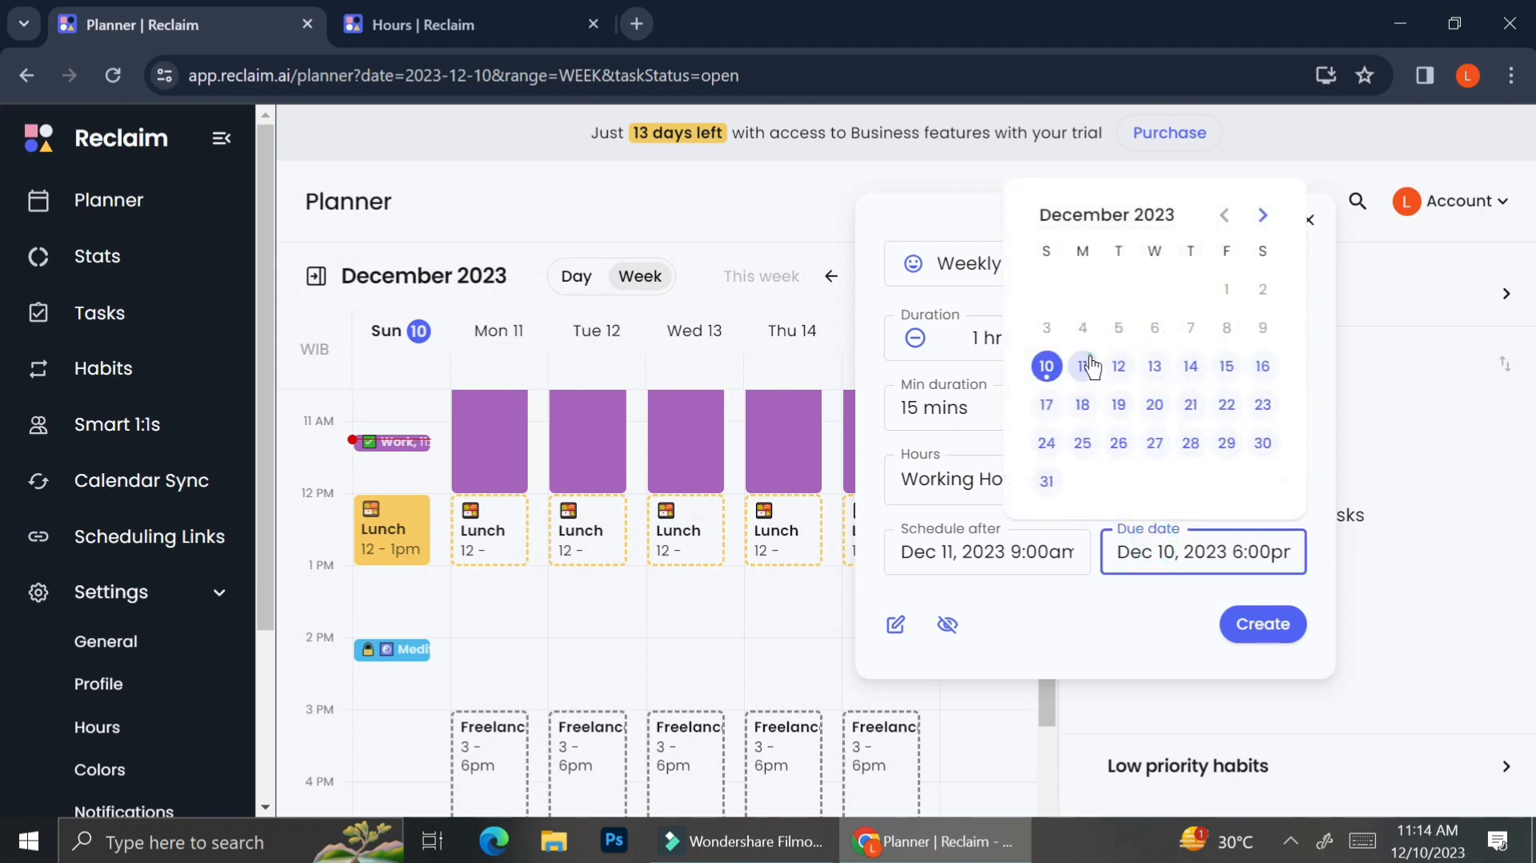
pyautogui.click(1090, 366)
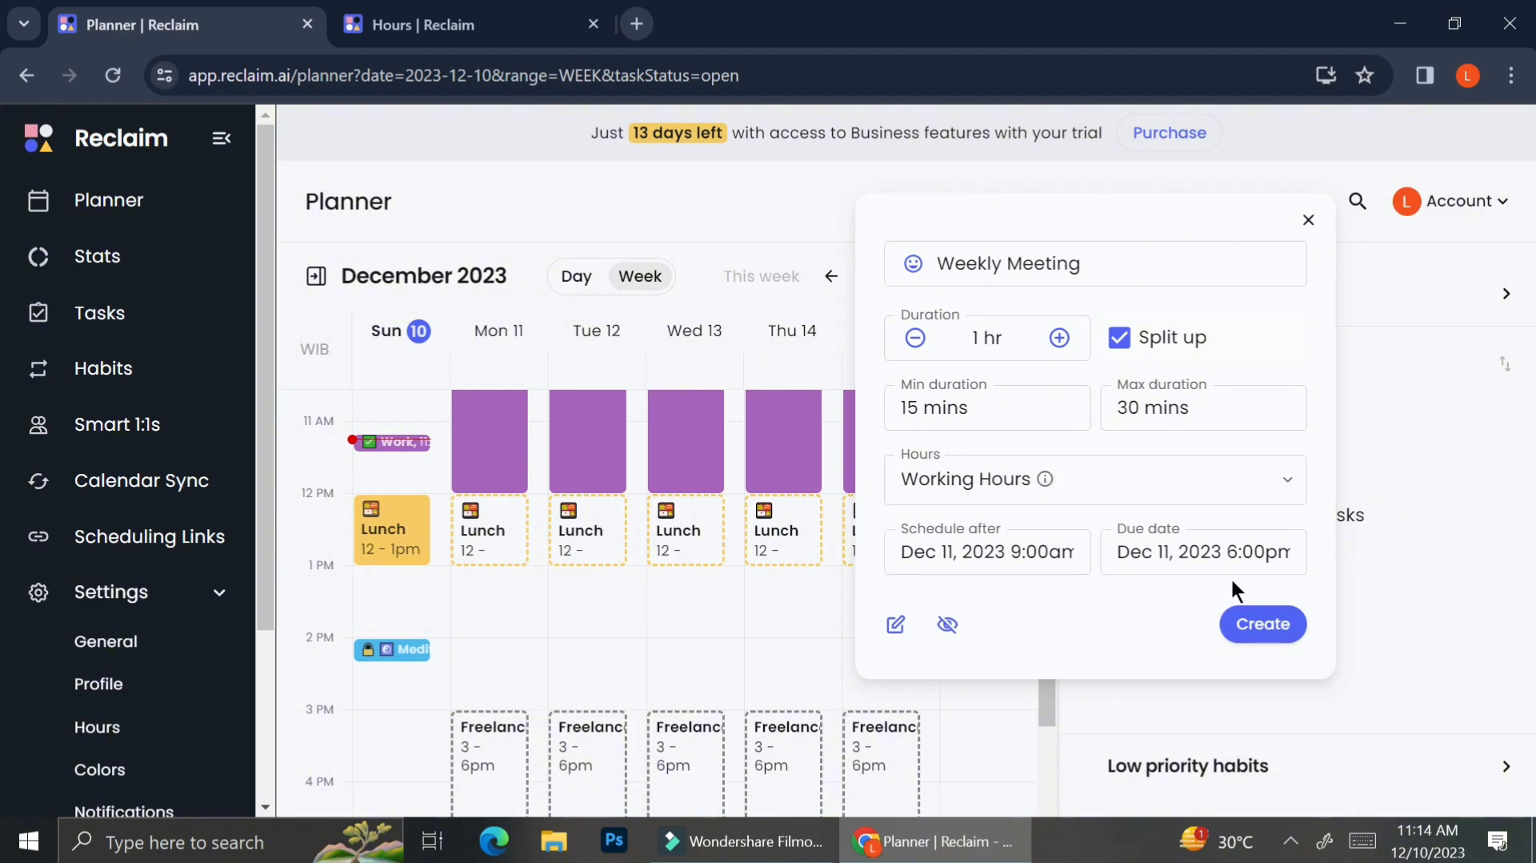
pyautogui.click(1259, 621)
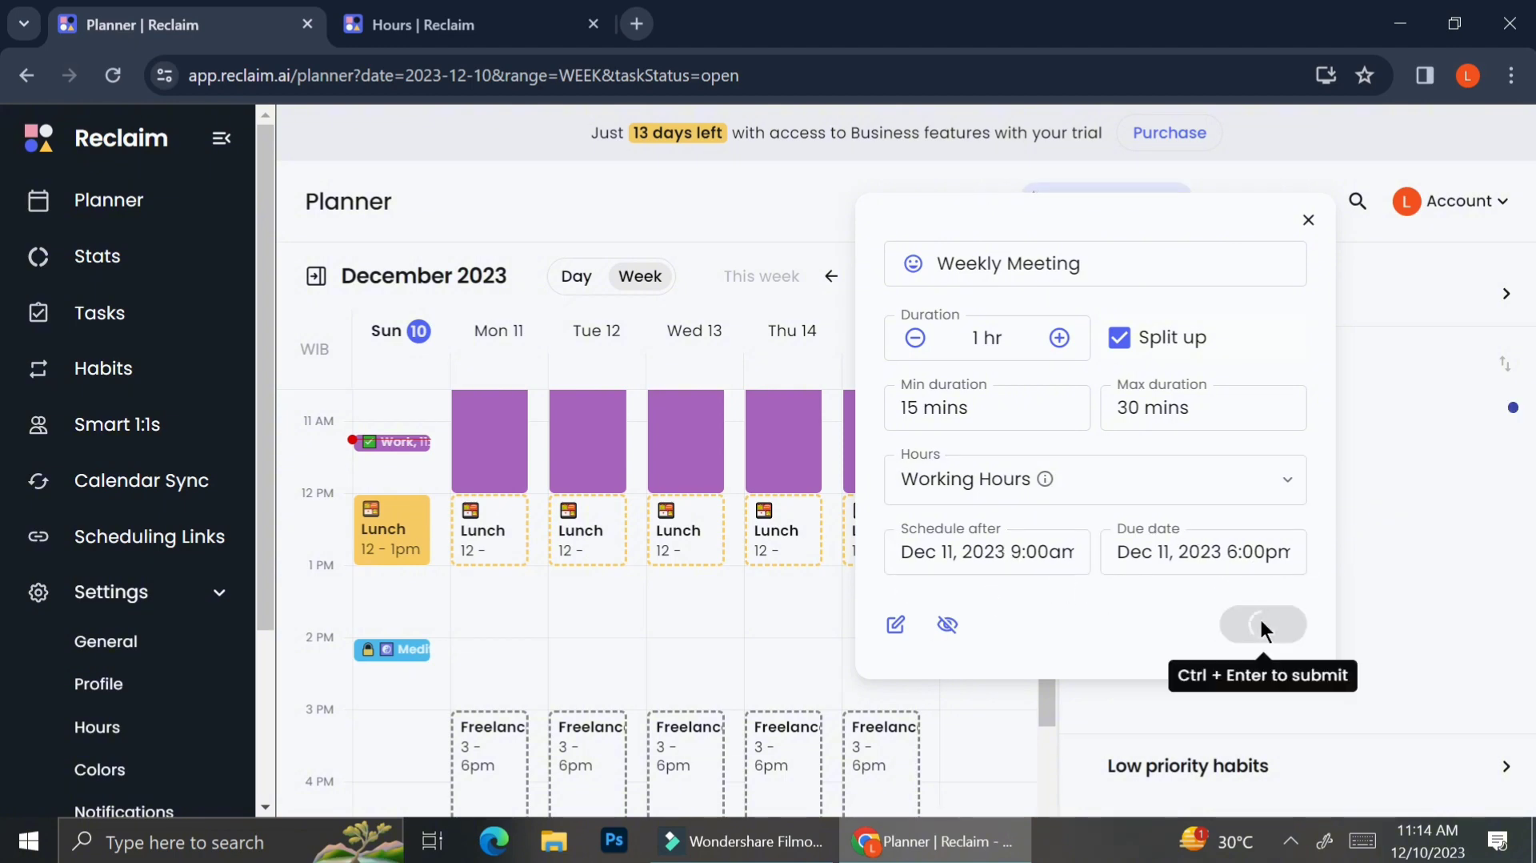
pyautogui.click(1309, 219)
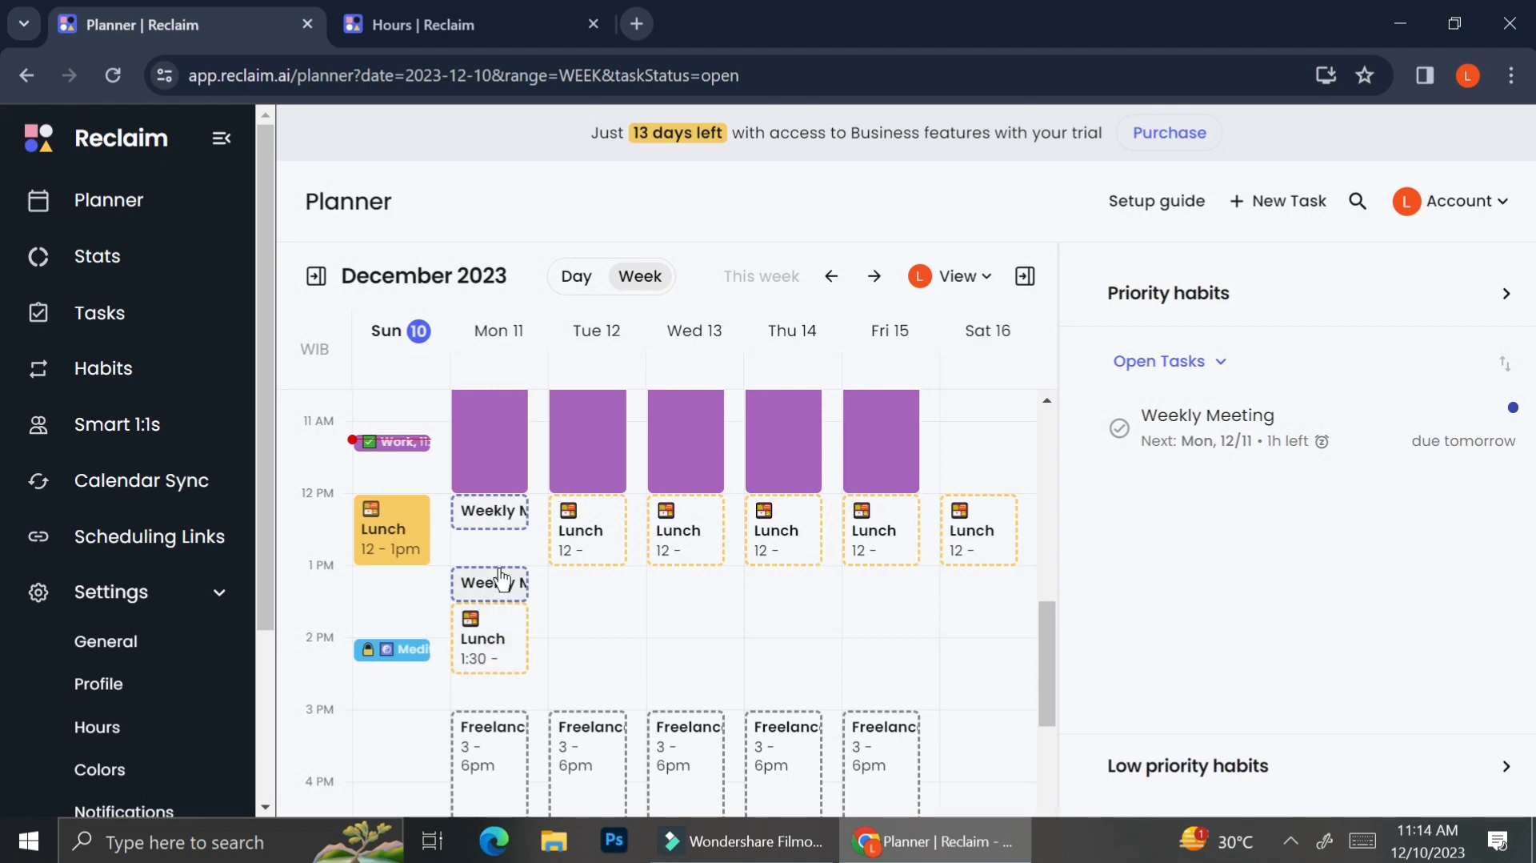
# Step: Open the second Monday Weekly Meeting block's details and review its upcoming times
pyautogui.scroll(2, 502, 579)
pyautogui.scroll(-3, 502, 581)
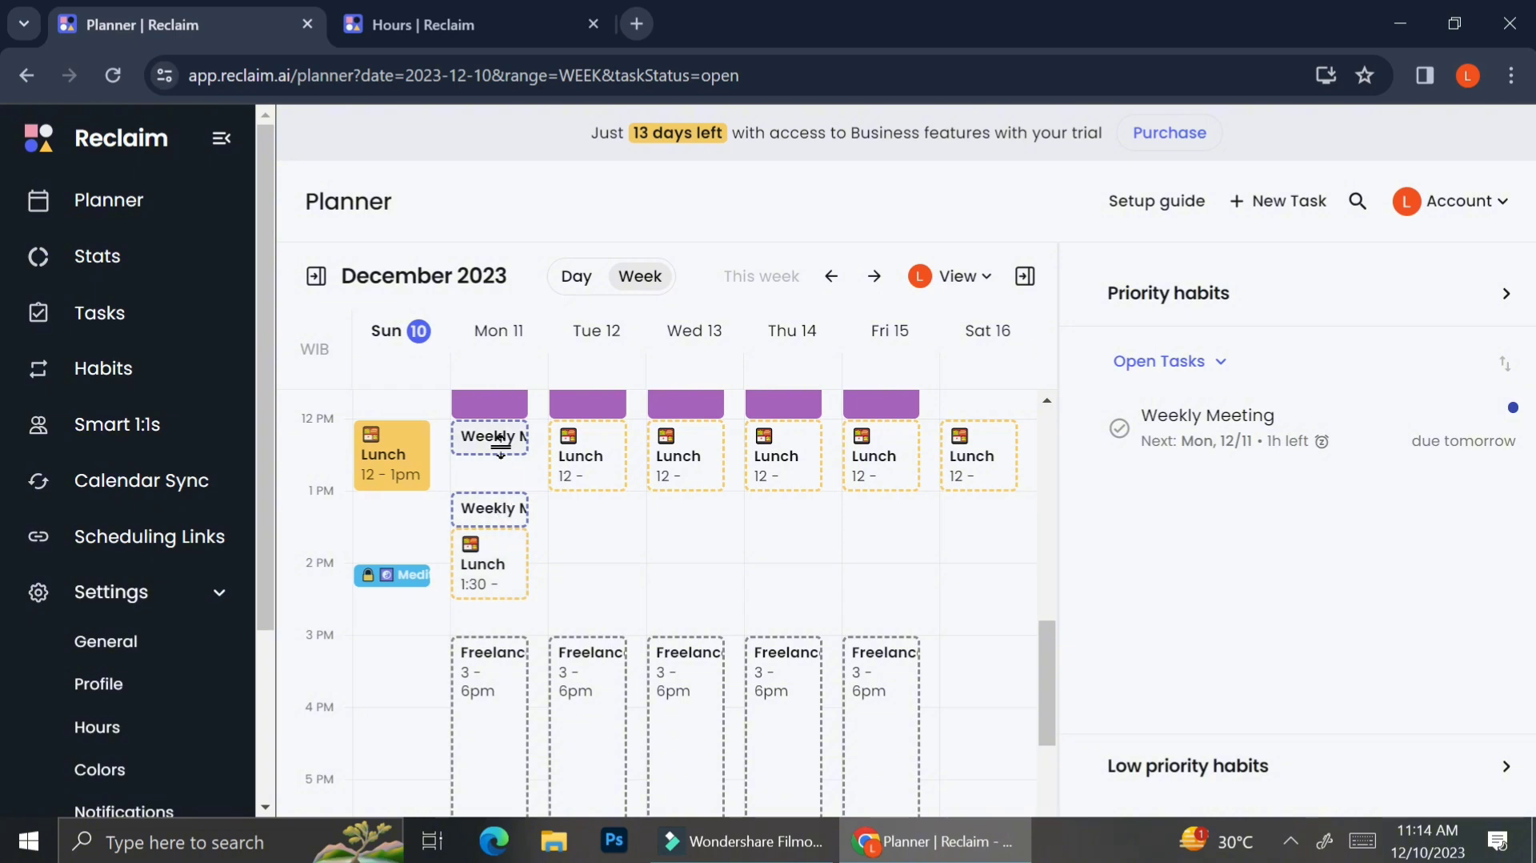
pyautogui.click(502, 532)
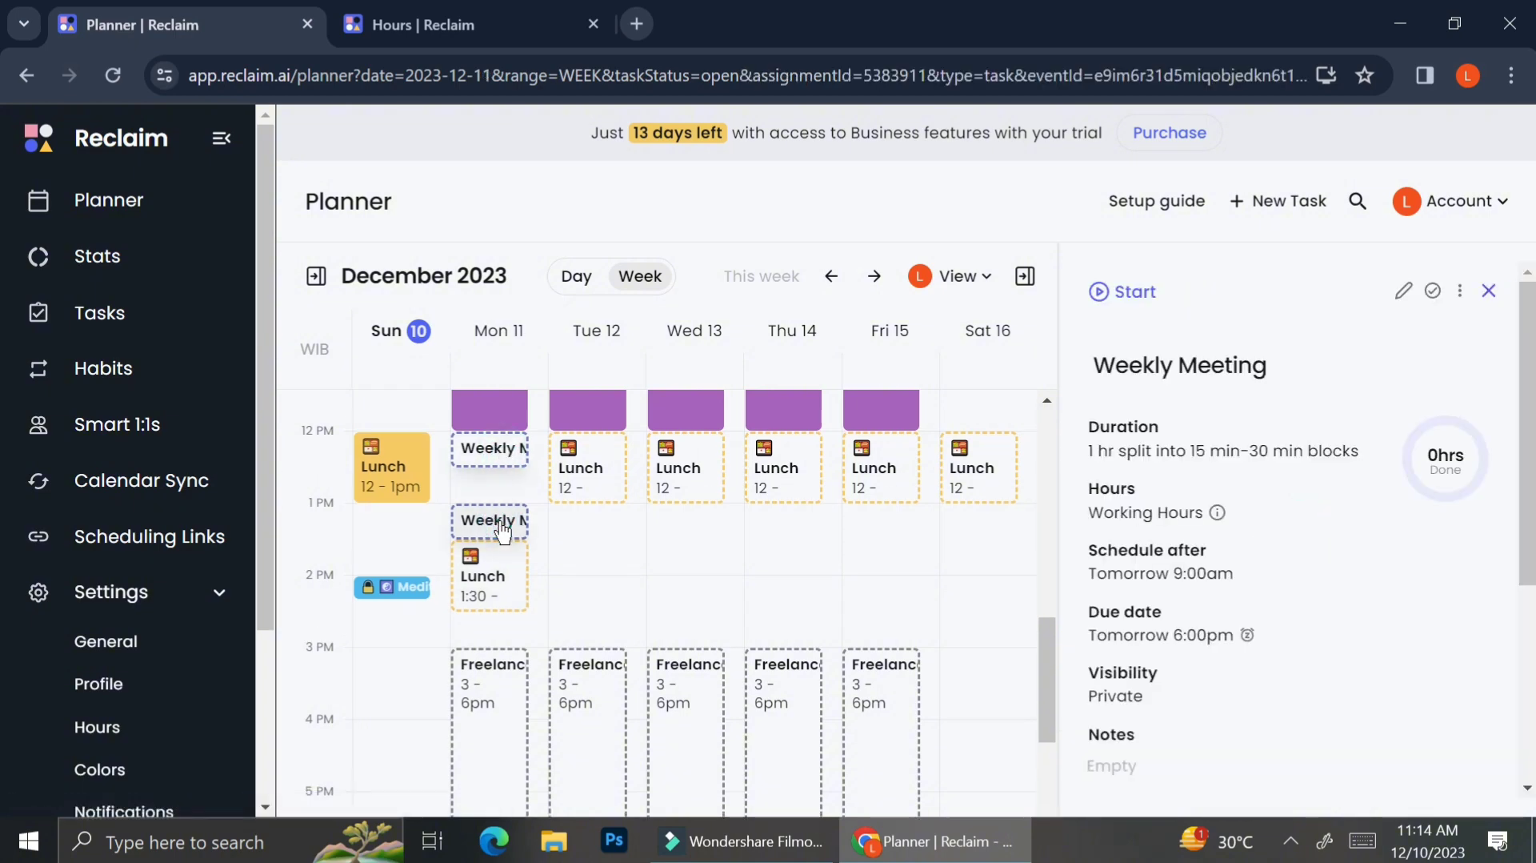
pyautogui.scroll(-4, 1387, 601)
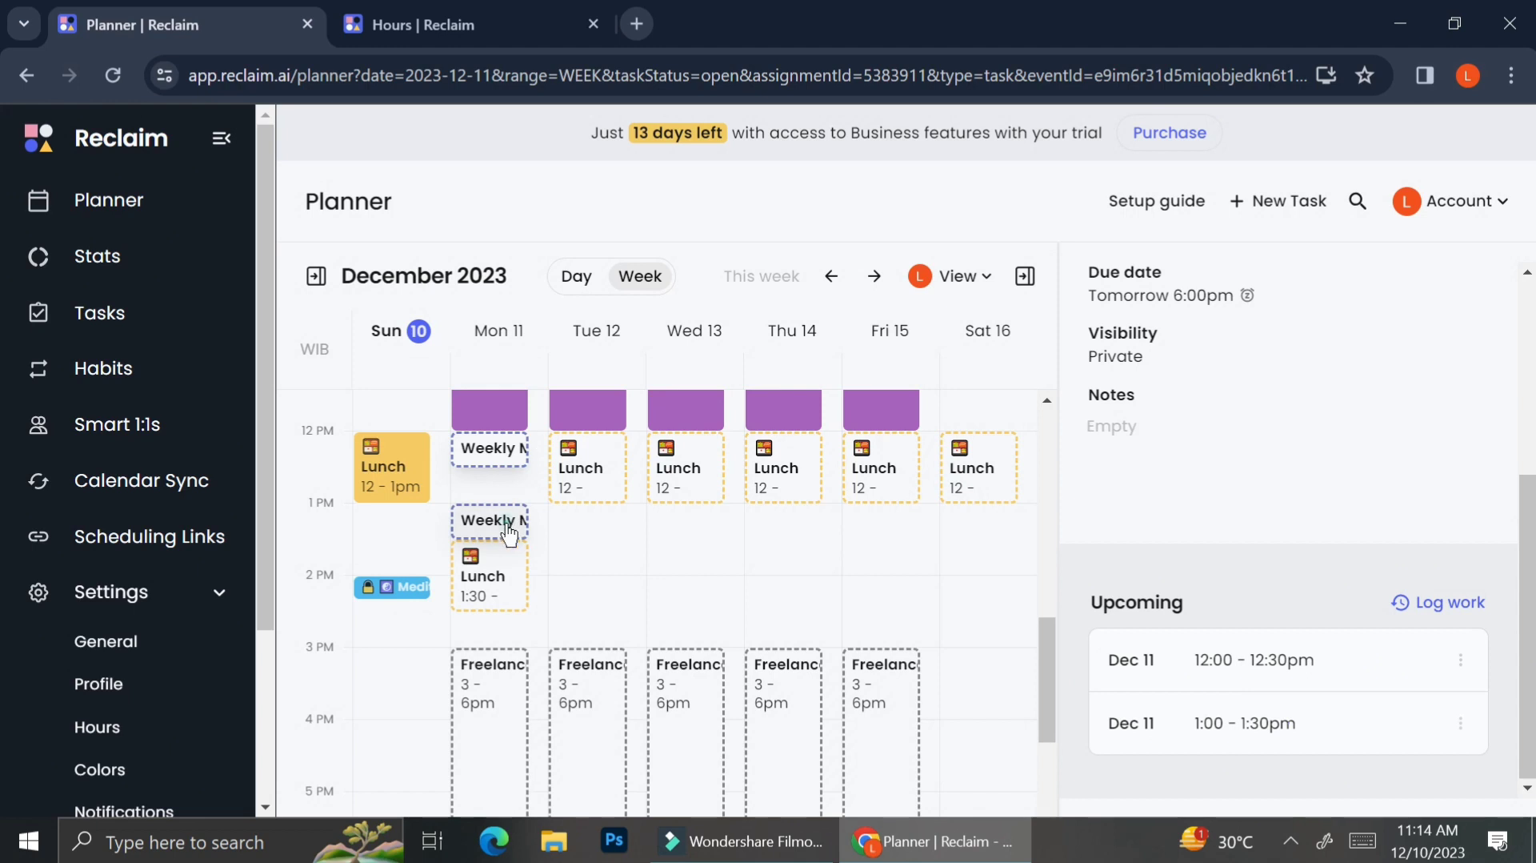
# Step: Drag the second Monday Weekly Meeting block to 1:30 pm, check its details, and close them
pyautogui.moveTo(510, 534); pyautogui.dragTo(489, 630)
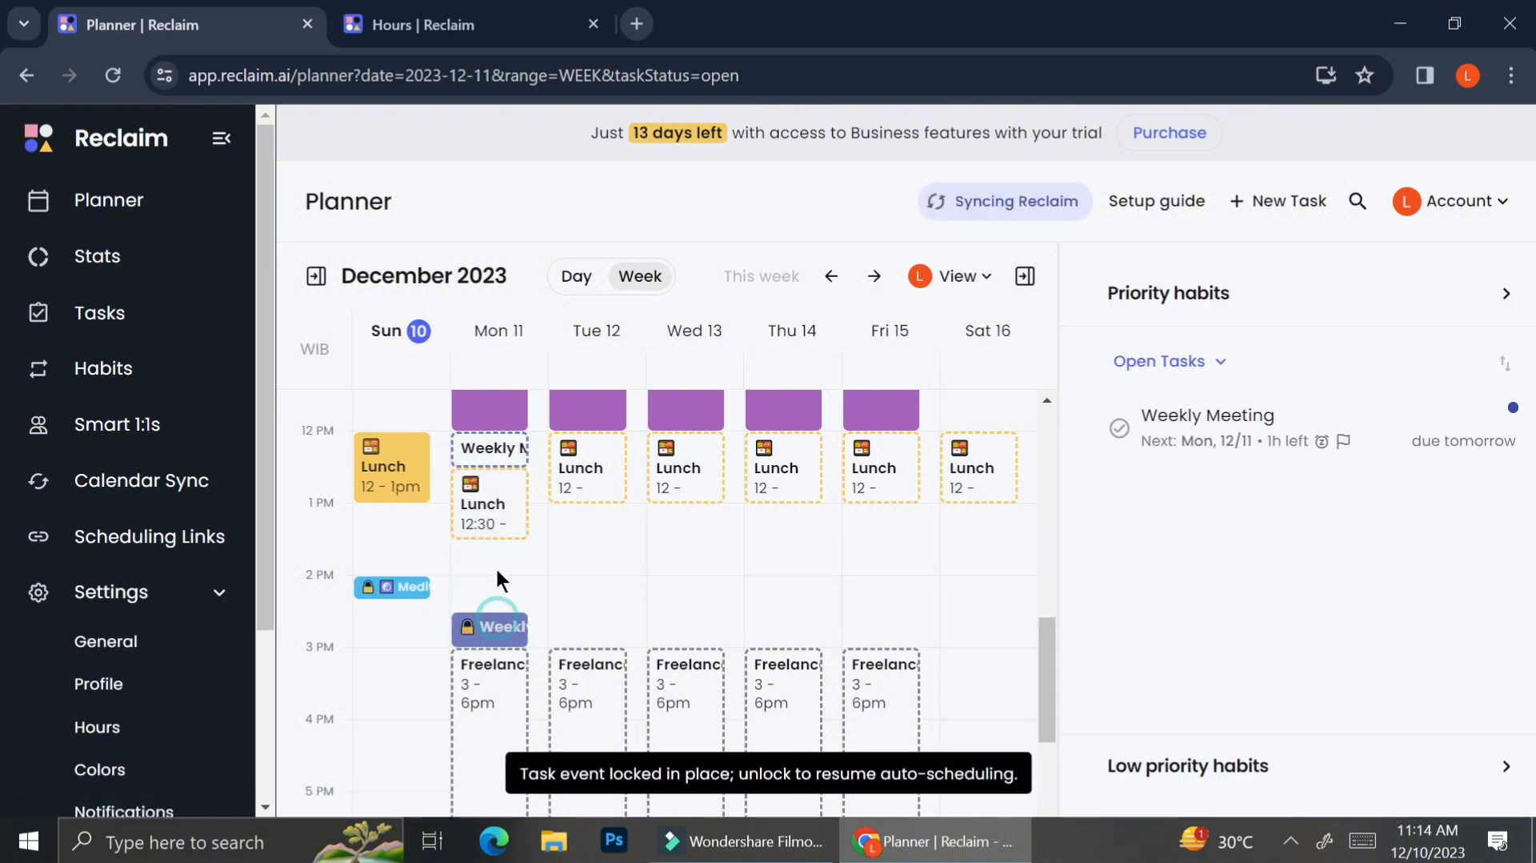
pyautogui.moveTo(496, 565); pyautogui.dragTo(498, 558)
pyautogui.click(499, 560)
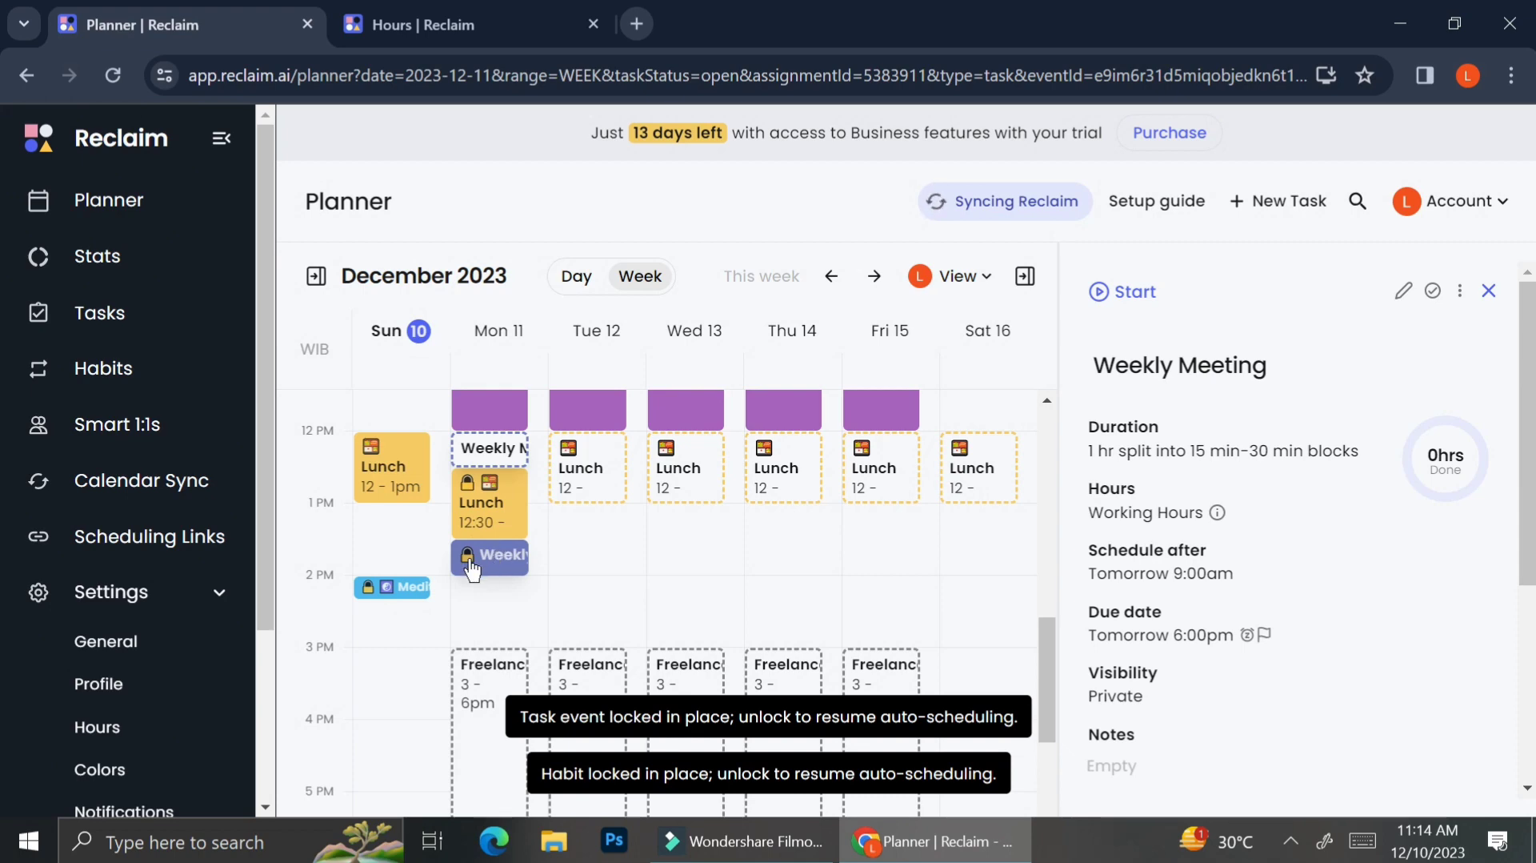
pyautogui.click(516, 462)
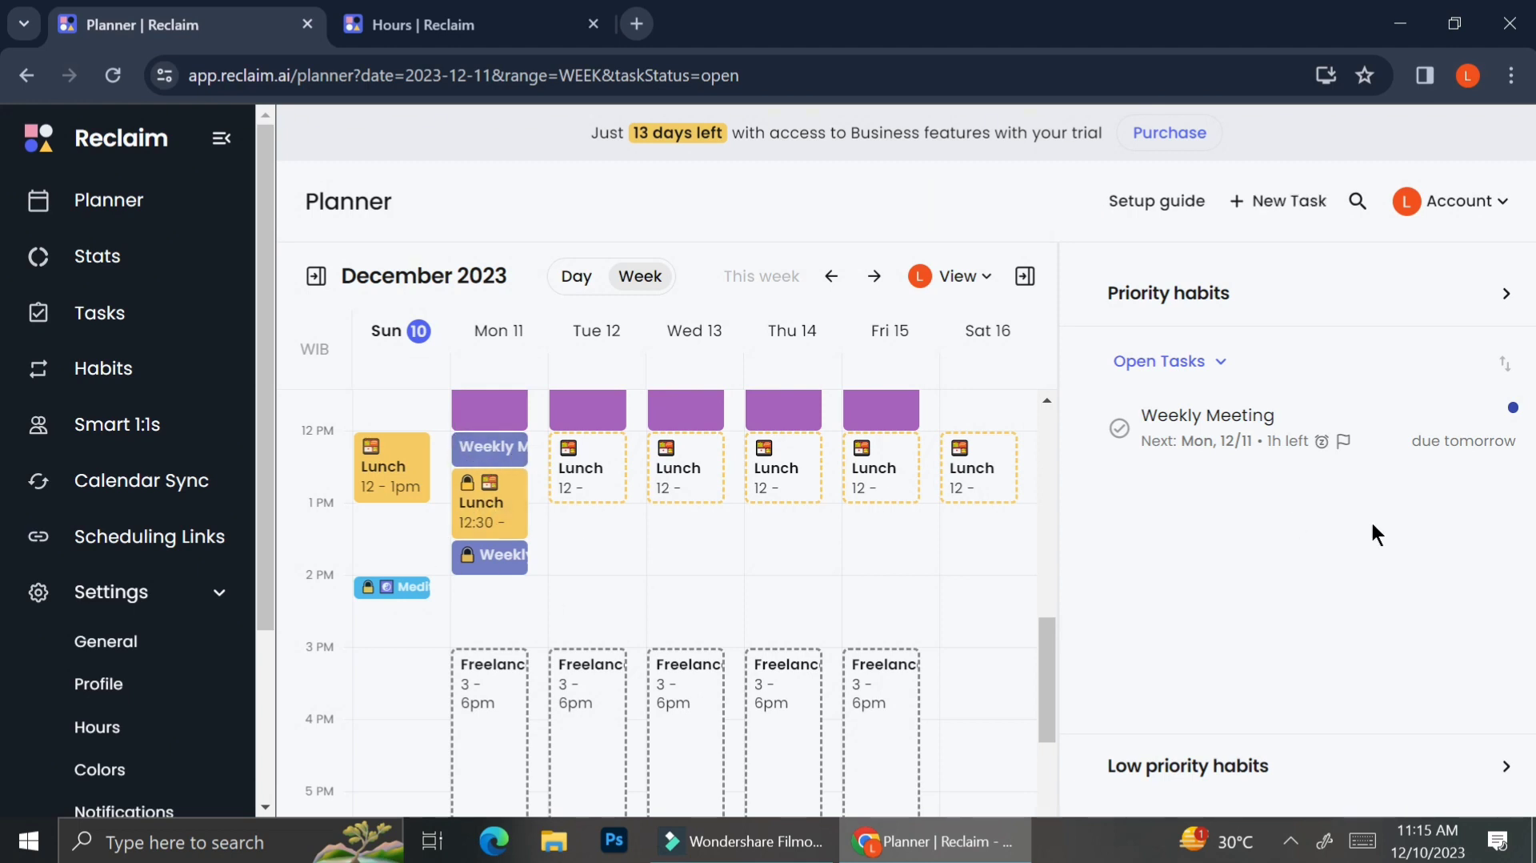
# Step: Open the Weekly Meeting task from the open tasks list and review its upcoming blocks
pyautogui.click(1213, 420)
pyautogui.scroll(-4, 1199, 552)
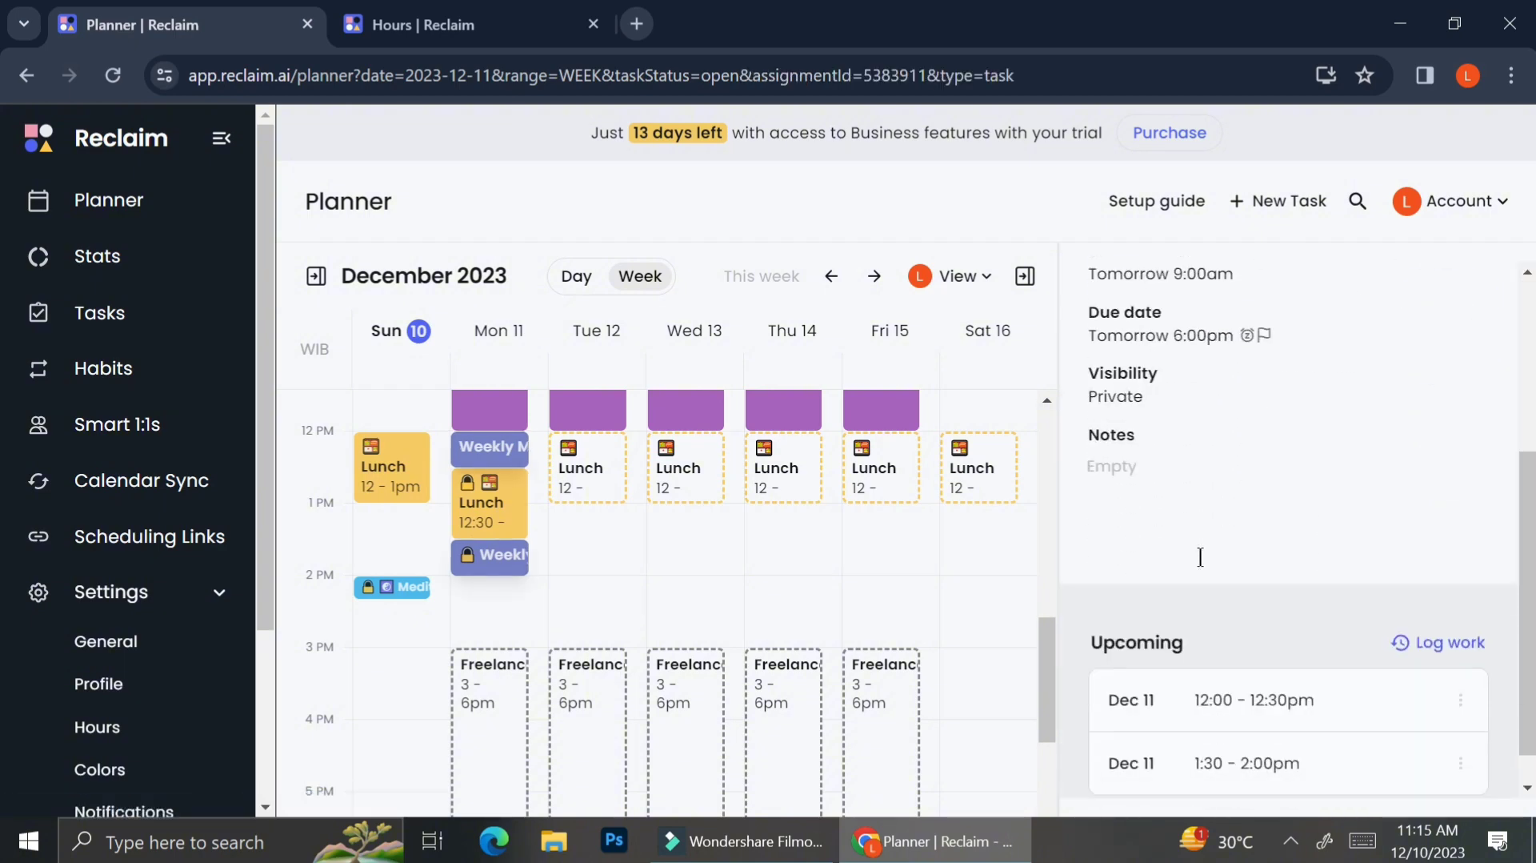
pyautogui.scroll(-3, 584, 582)
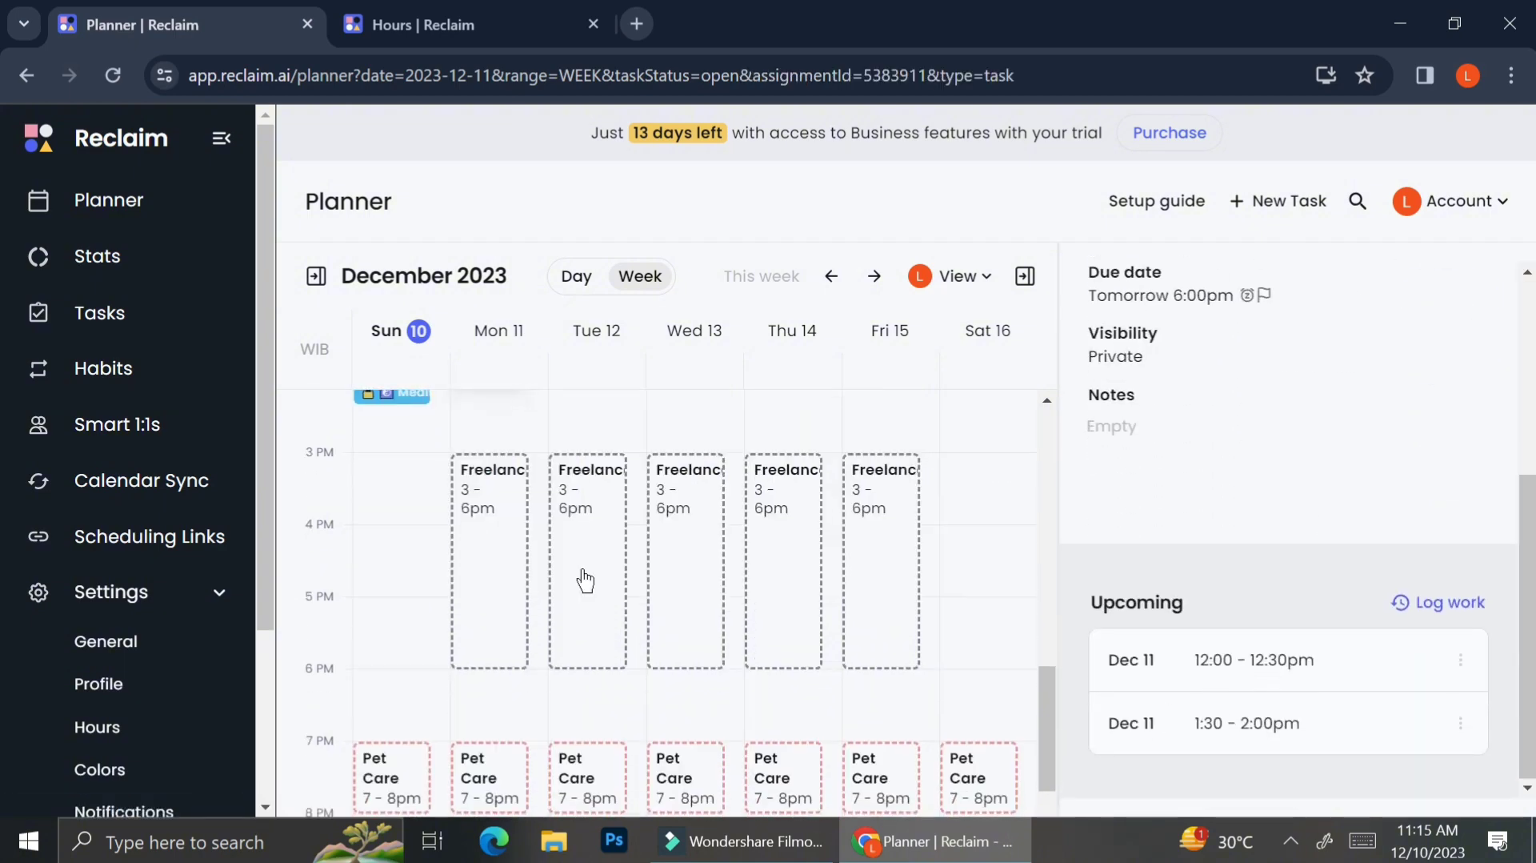
pyautogui.scroll(-1, 585, 582)
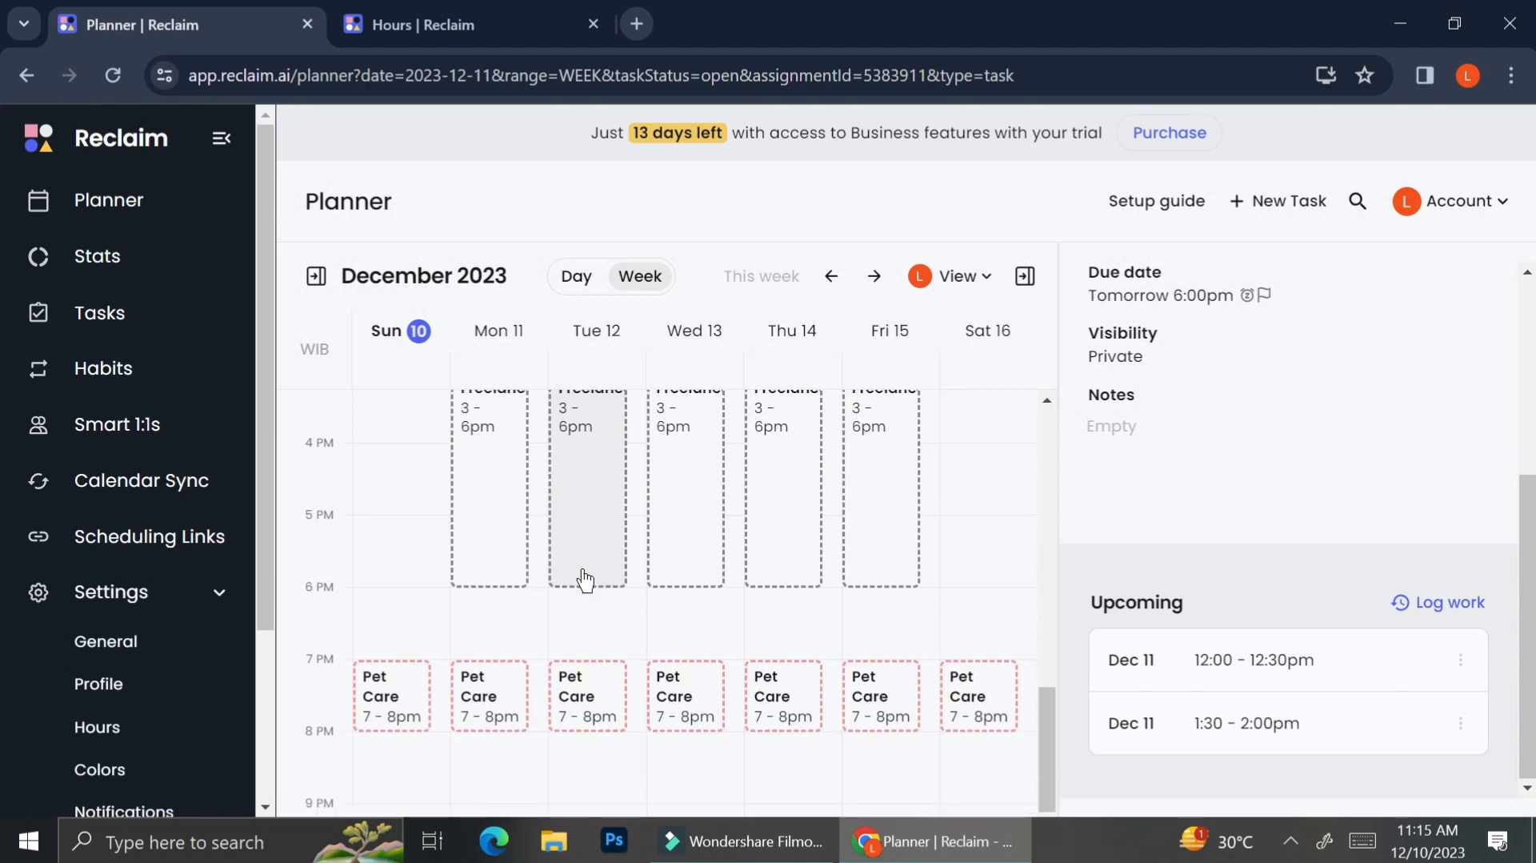
# Step: Start a new task named Company Dinner with a duration of 2 hrs
pyautogui.click(1278, 202)
pyautogui.click(1093, 280)
pyautogui.write('Company Dinner')
pyautogui.click(978, 346)
pyautogui.press('BackSpace')
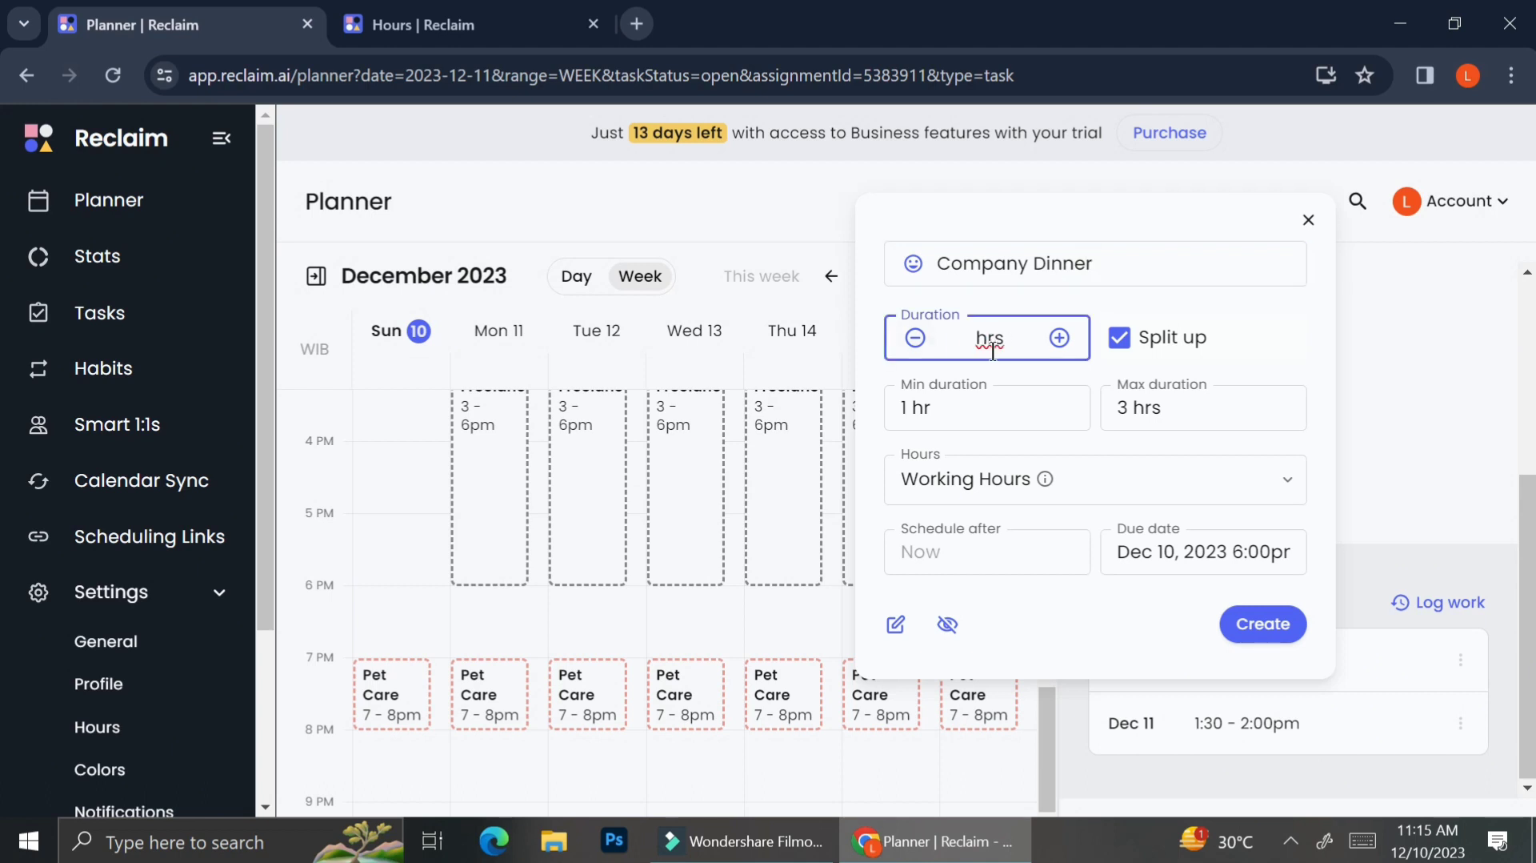
pyautogui.write('2')
# Step: Turn off split up and set the task's hours to Personal Hours
pyautogui.click(1120, 337)
pyautogui.click(1097, 408)
pyautogui.click(1024, 504)
# Step: Set schedule after to Dec 13, 2023 6:00pm and the due date to Dec 13, 2023 8:00pm
pyautogui.click(1017, 484)
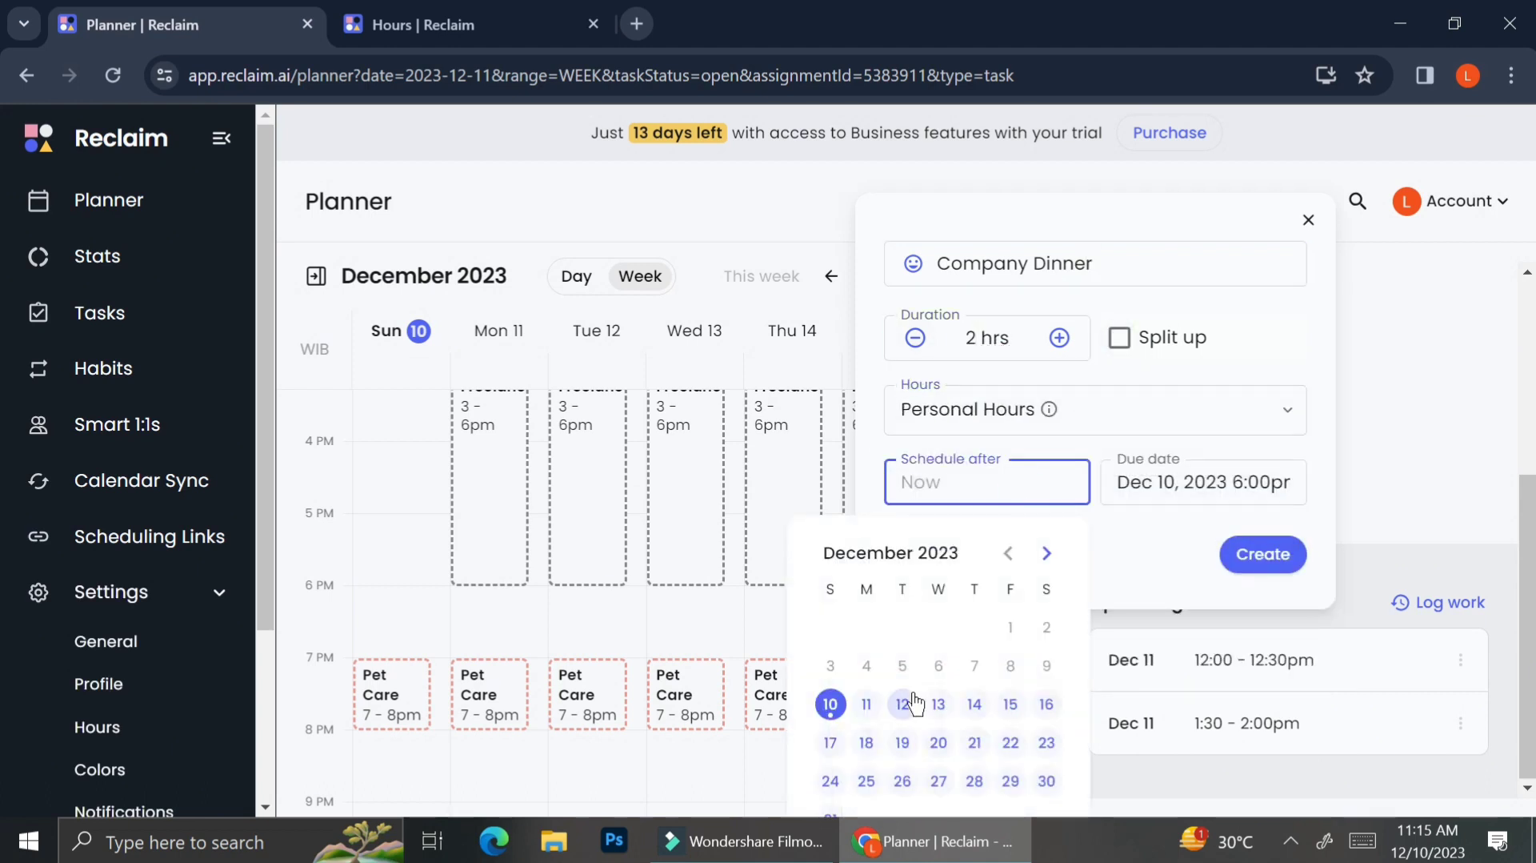
pyautogui.click(938, 704)
pyautogui.click(1026, 486)
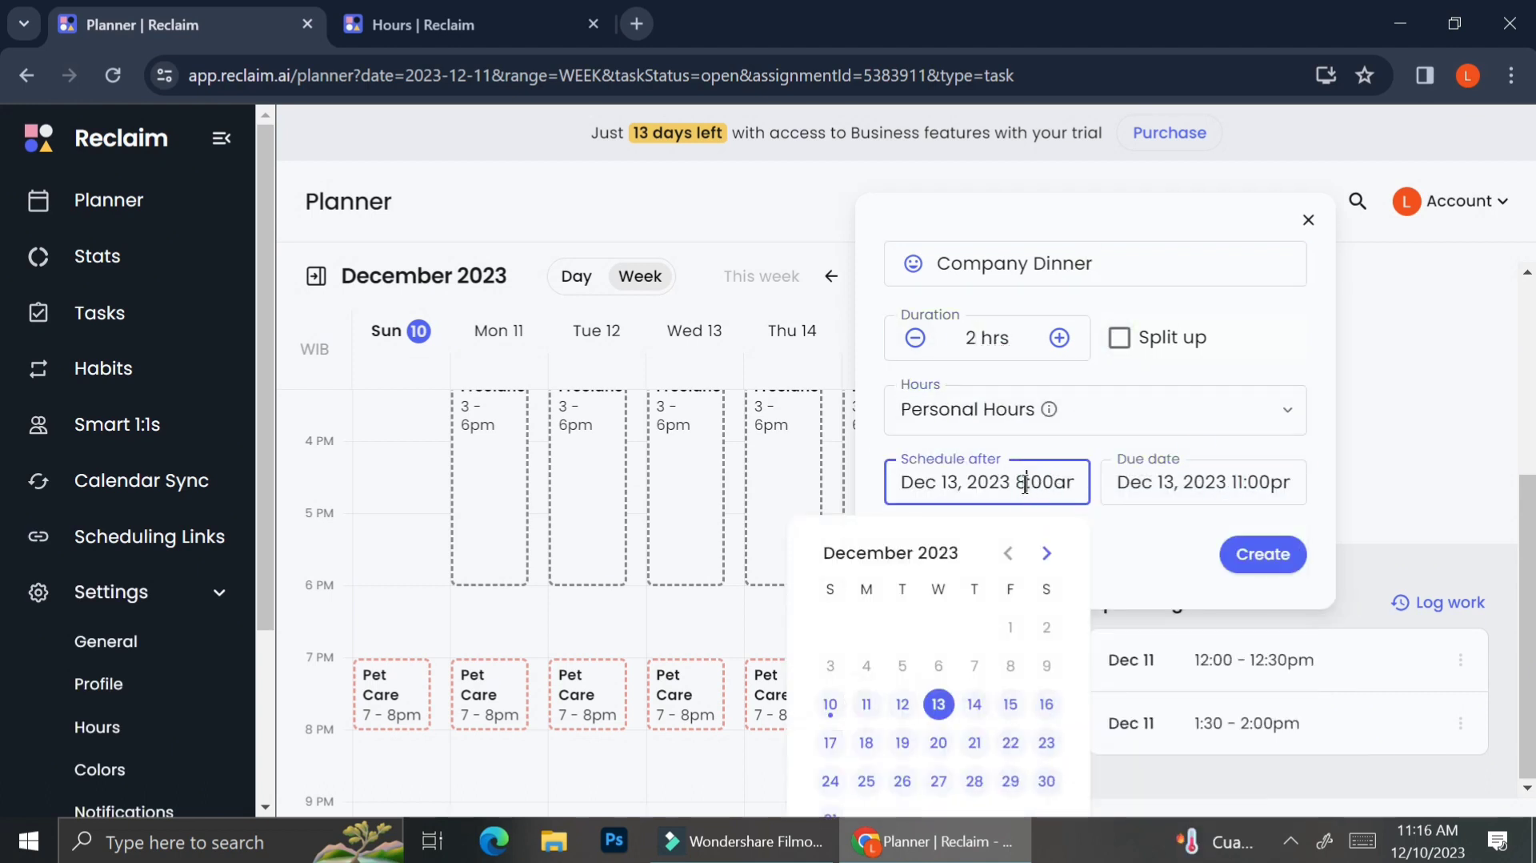
pyautogui.click(1239, 483)
pyautogui.press('BackSpace')
pyautogui.press('BackSpace')
pyautogui.write('8')
pyautogui.click(970, 536)
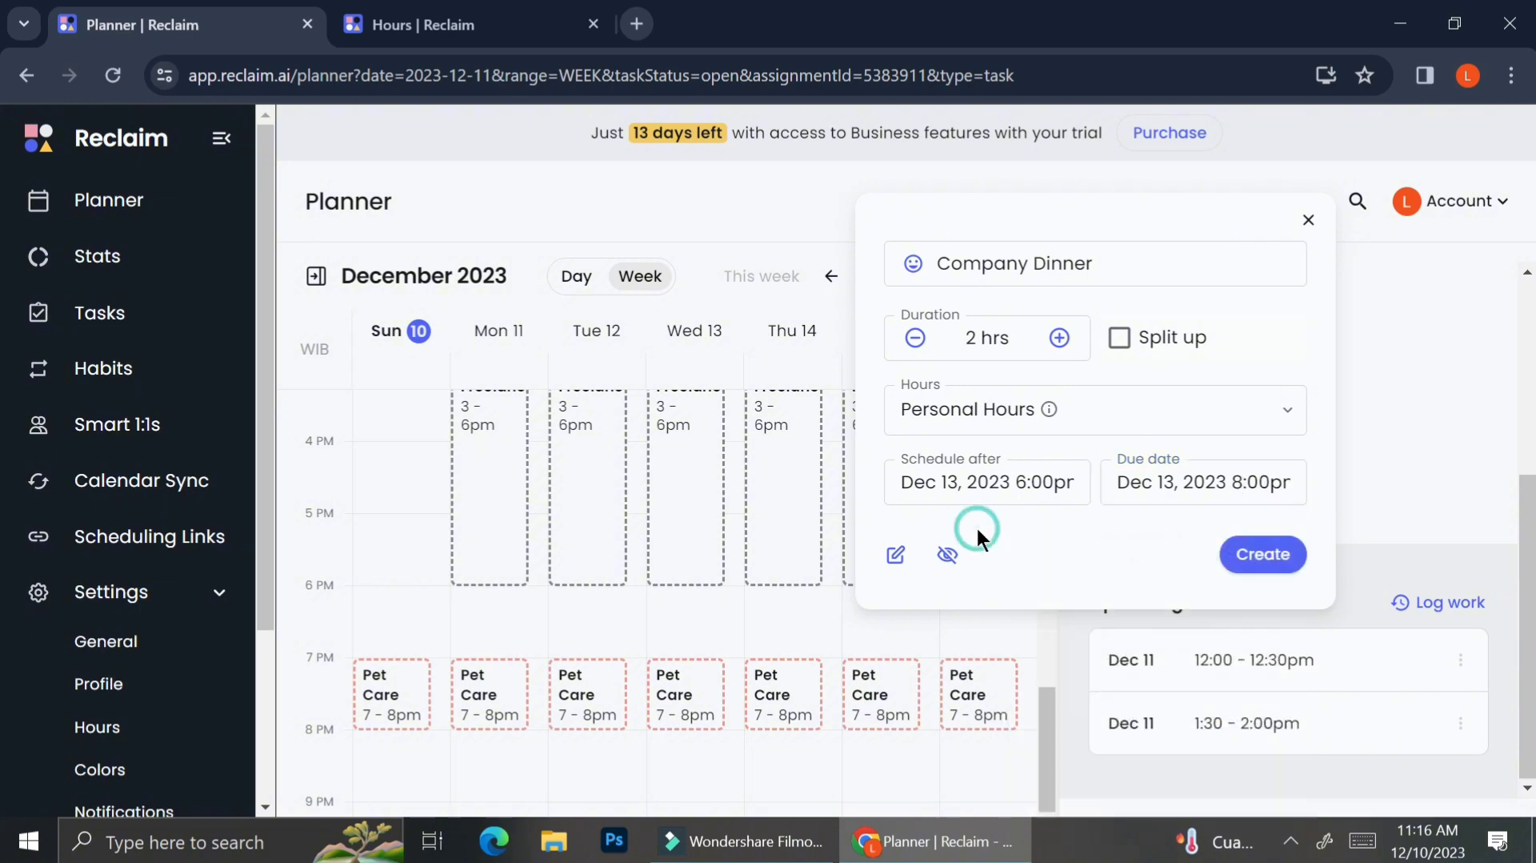
# Step: Create the Company Dinner task and close the new task form
pyautogui.click(1262, 552)
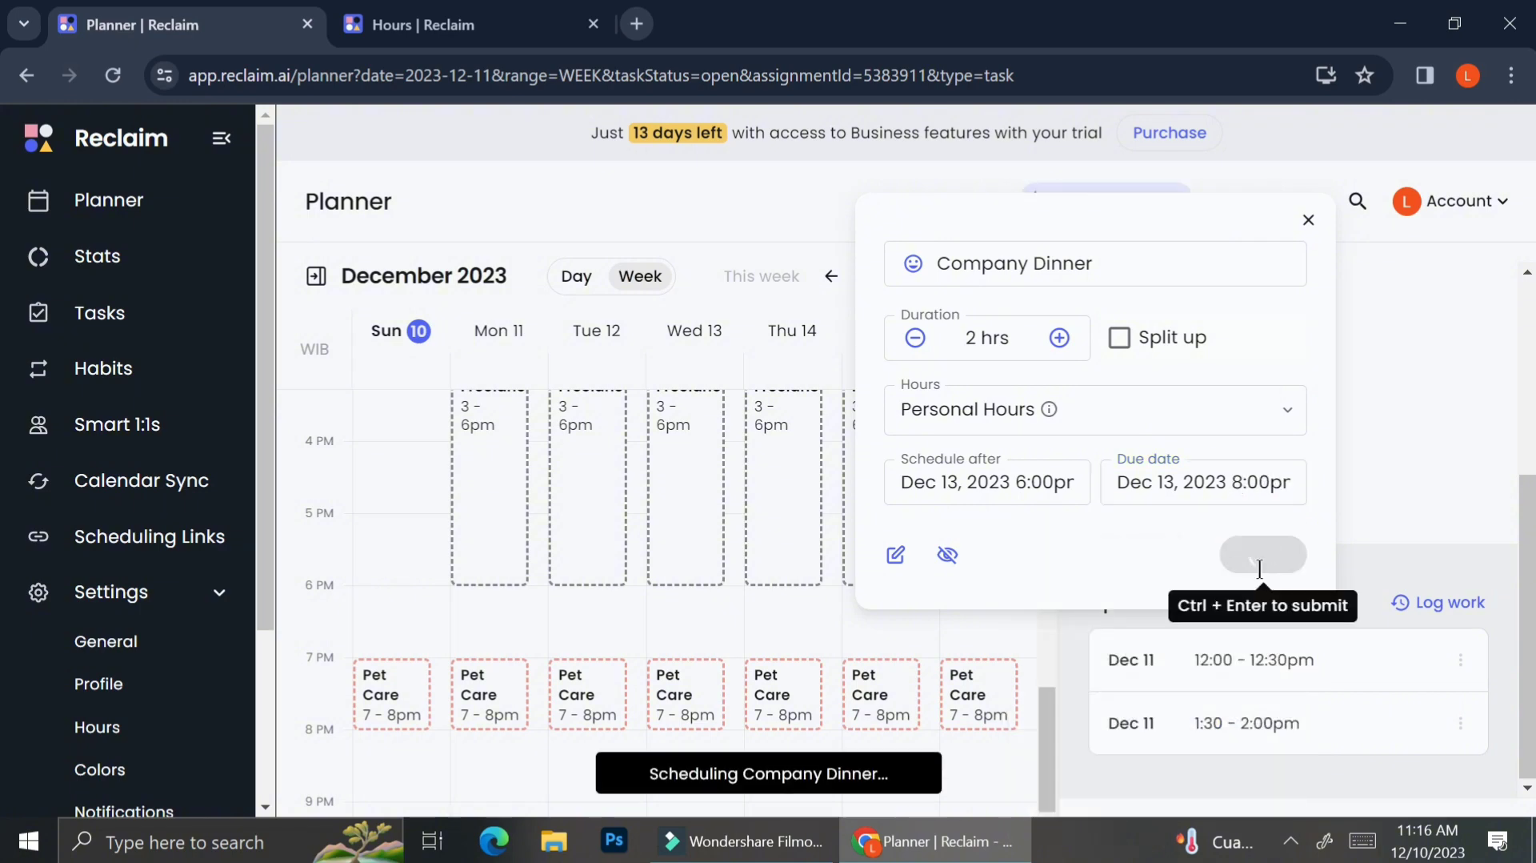
pyautogui.click(1308, 221)
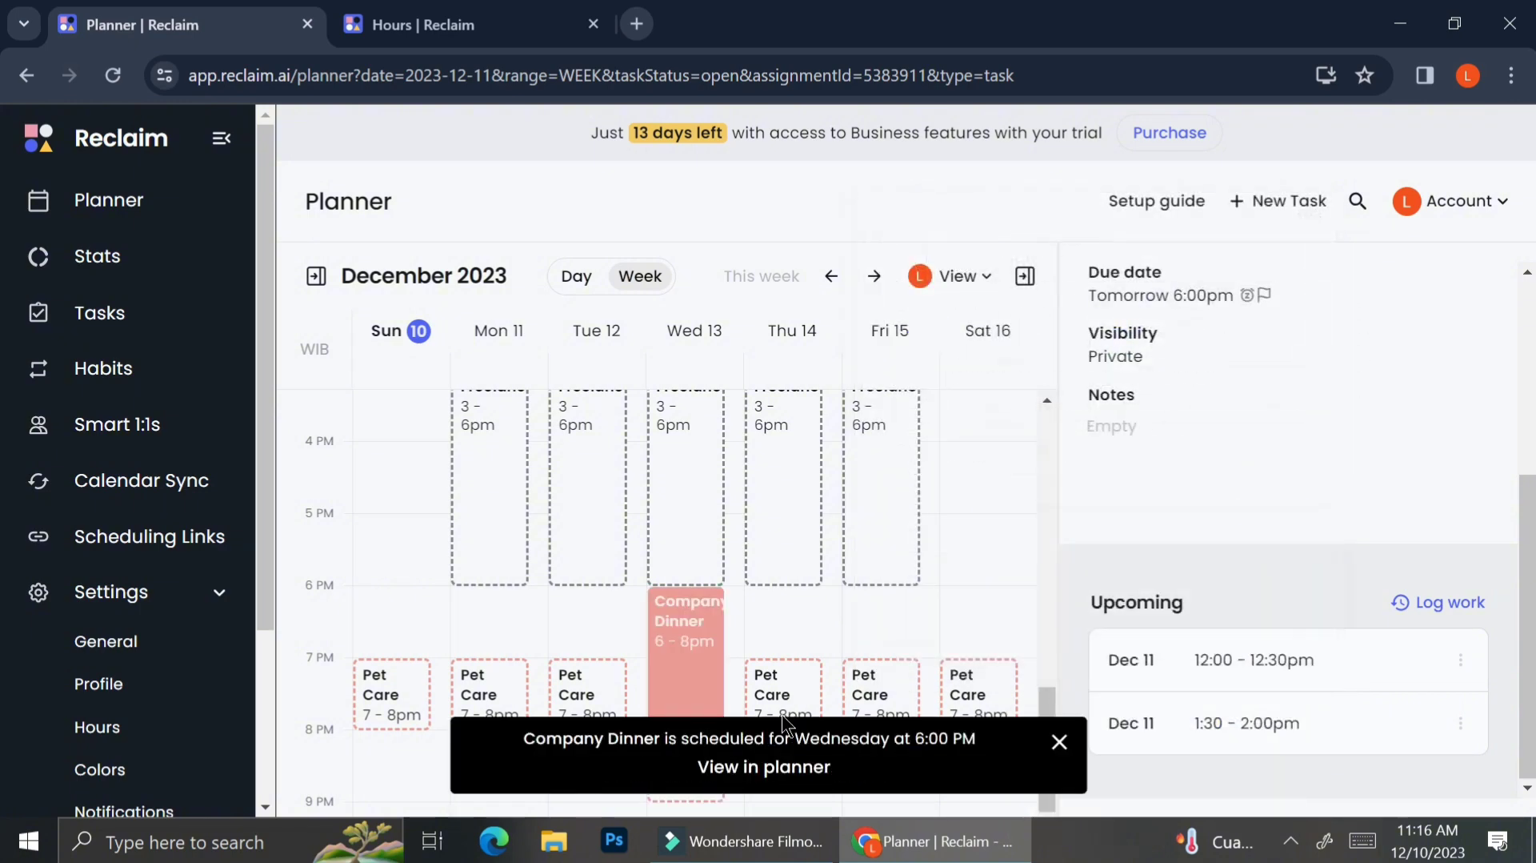
# Step: Open the Wednesday evening Pet Care event below the Company Dinner
pyautogui.scroll(-3, 801, 641)
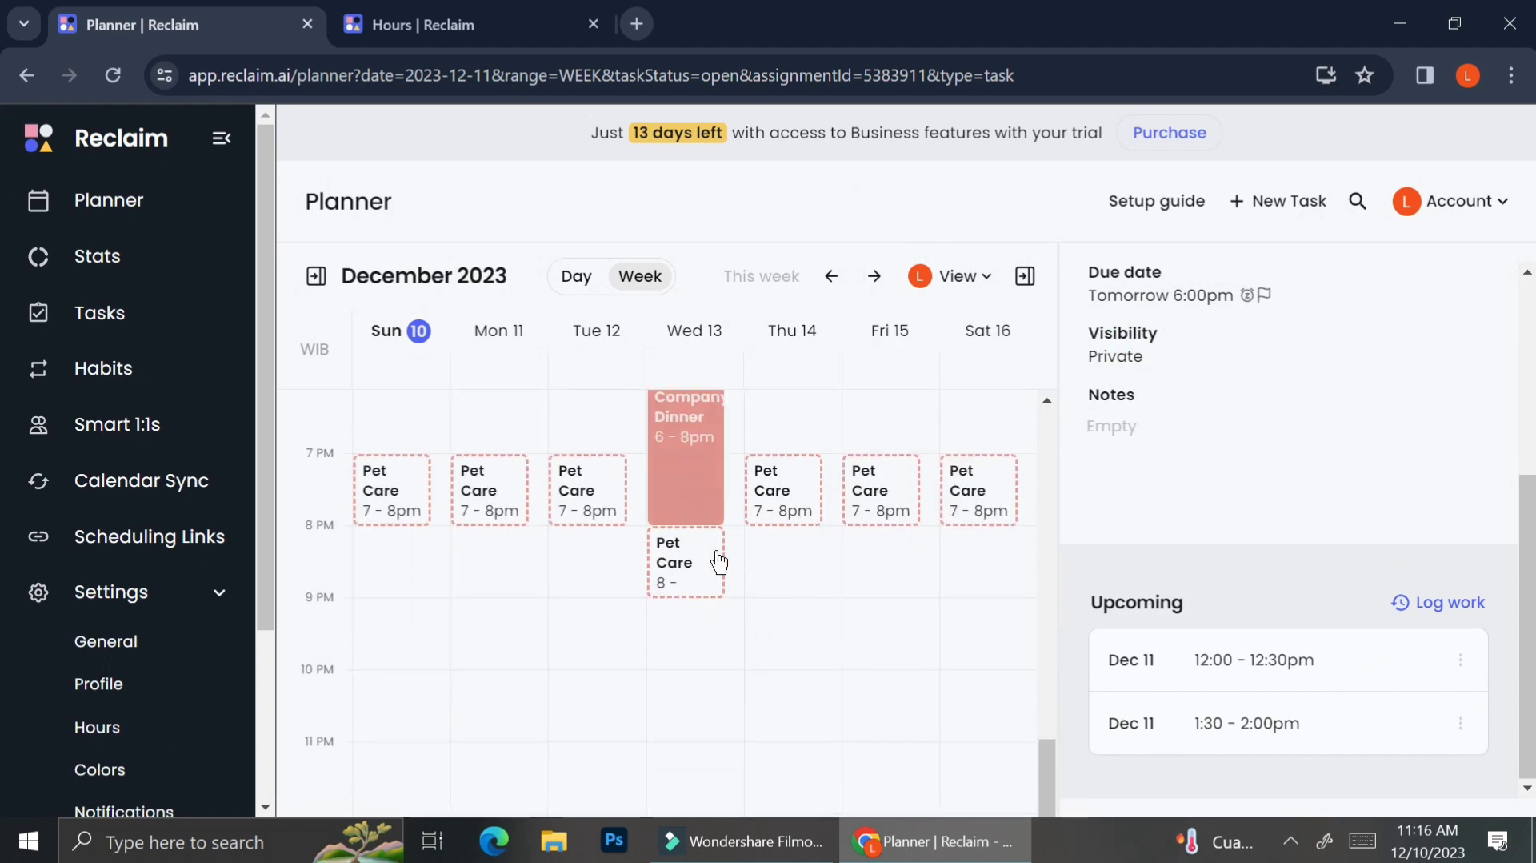
pyautogui.scroll(1, 694, 572)
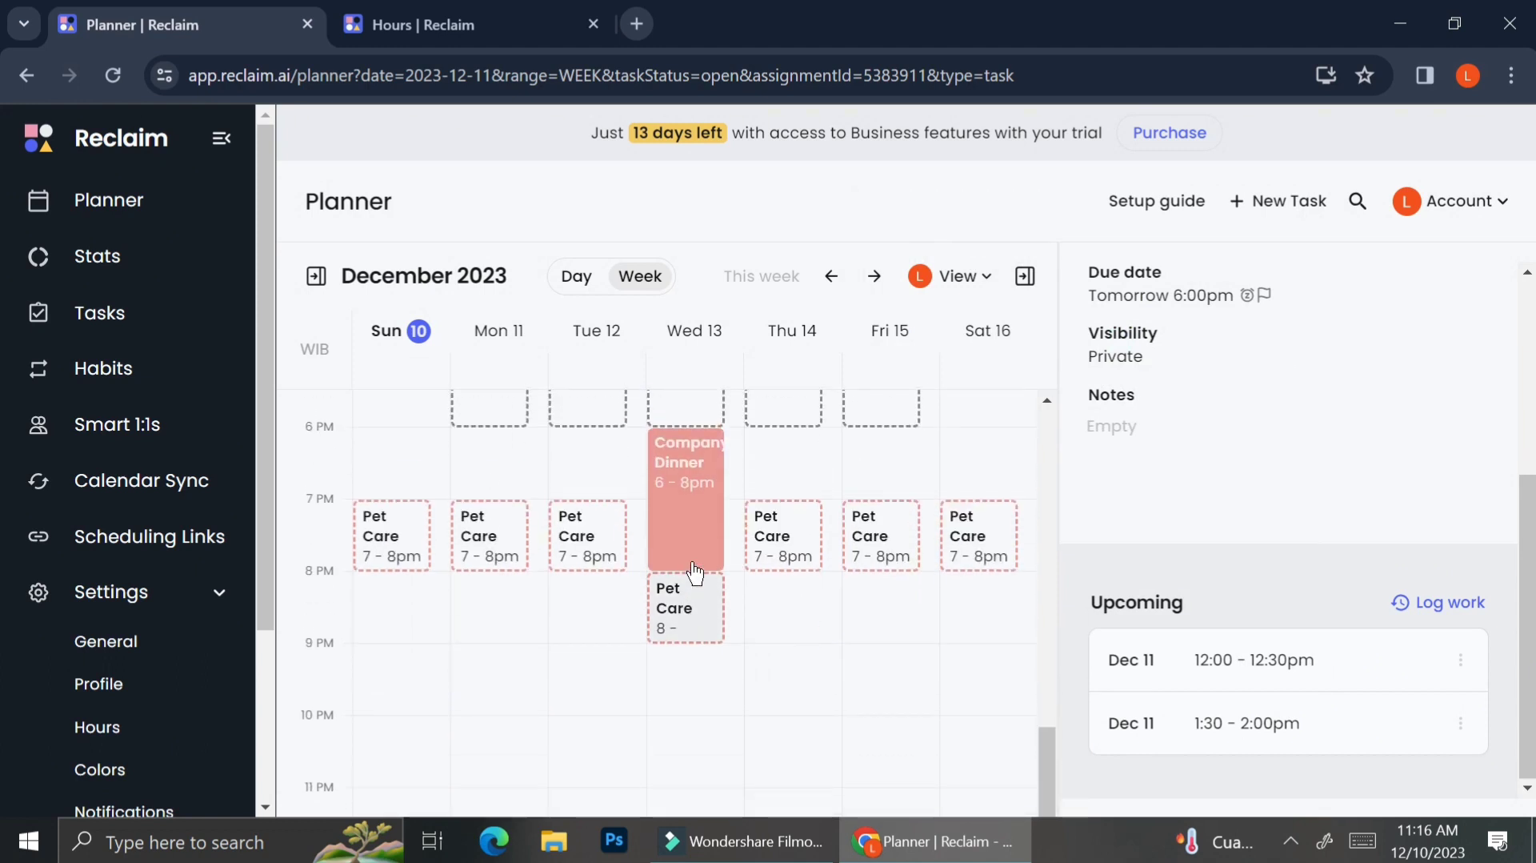
pyautogui.click(672, 624)
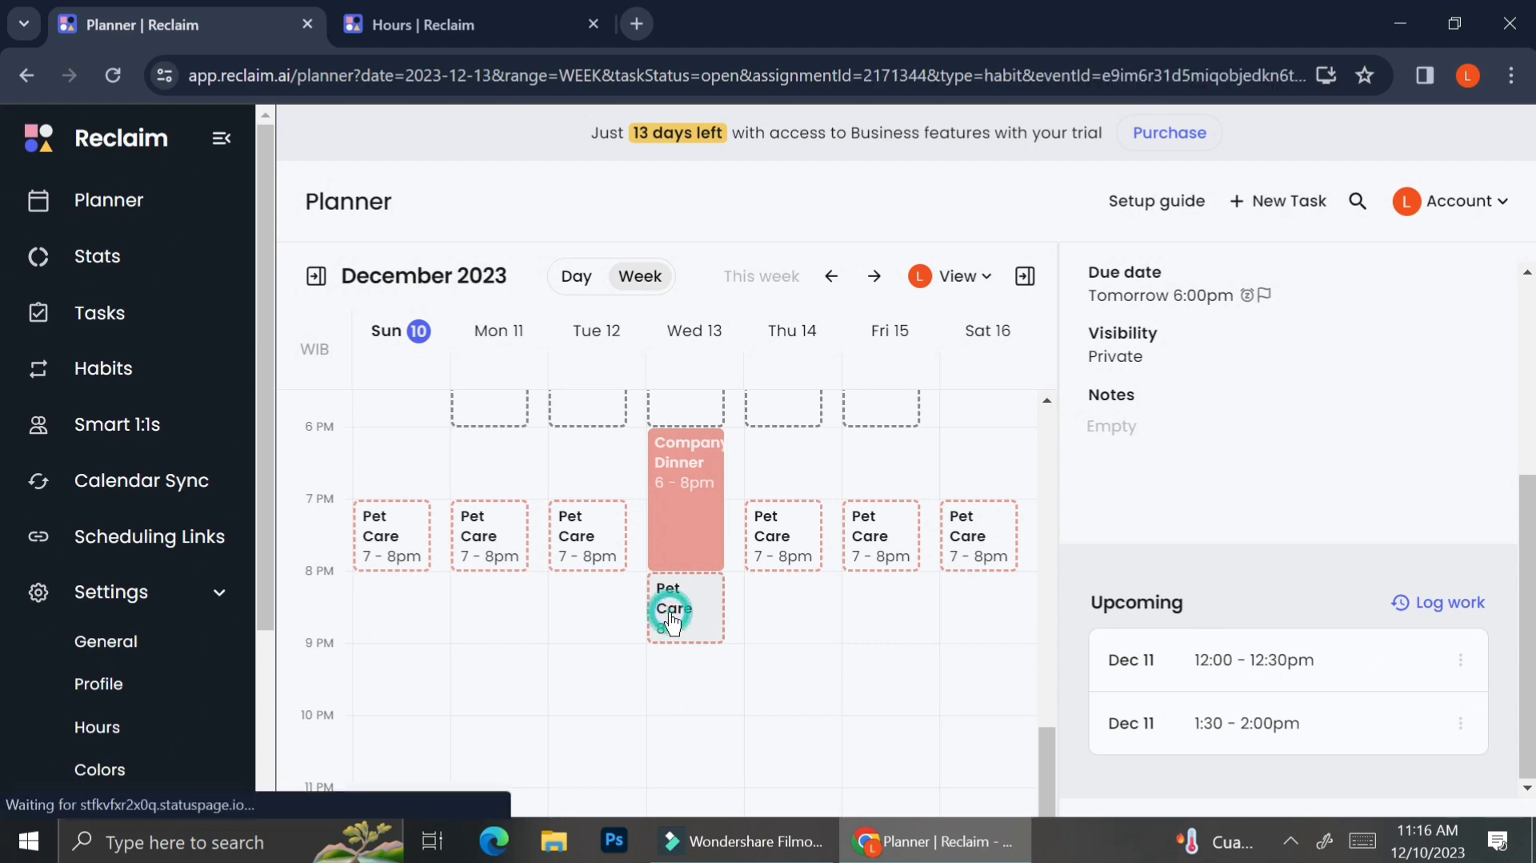